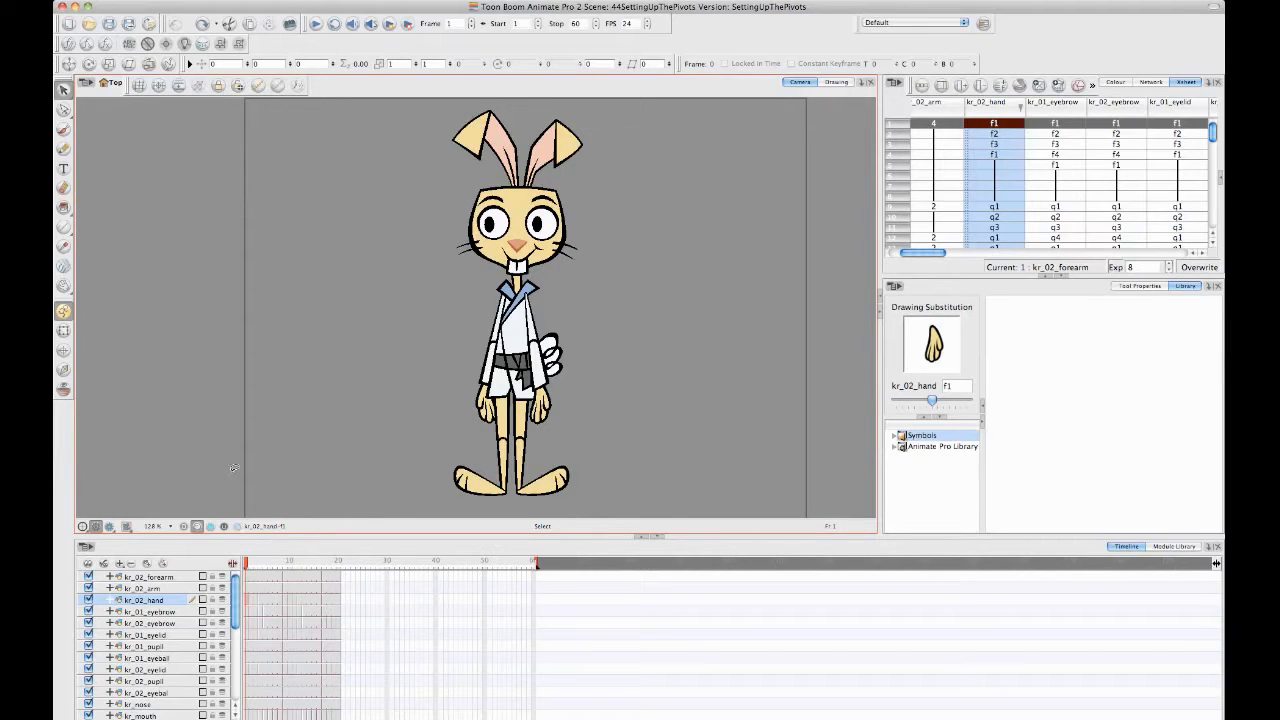
- Activate the Pivot tool and display the kr_02_arm drawing's pivot in the Drawing view
{"action": "left_click", "coordinate": [66, 352]}
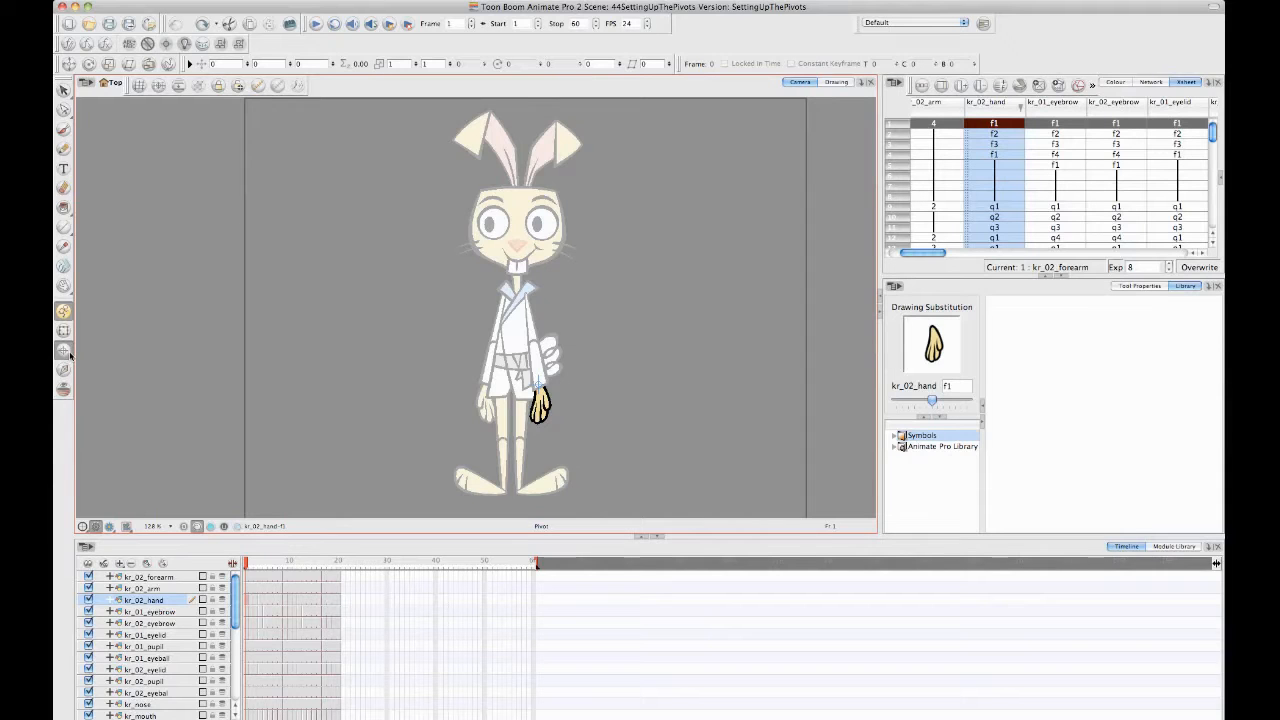
{"action": "left_click", "coordinate": [158, 589]}
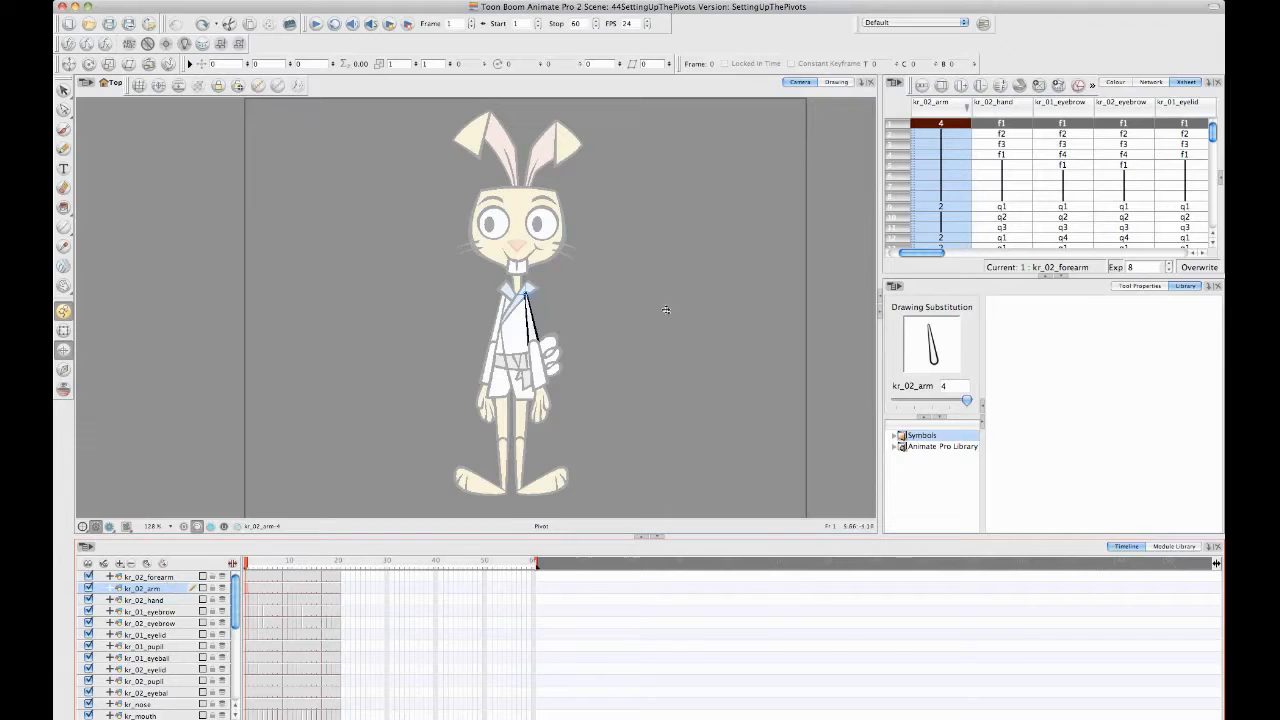
{"action": "left_click", "coordinate": [847, 85]}
{"action": "left_click_drag", "start_coordinate": [505, 333], "coordinate": [528, 318]}
{"action": "key", "text": "2"}
{"action": "key", "text": "2"}
{"action": "key", "text": "2"}
{"action": "key", "text": "2"}
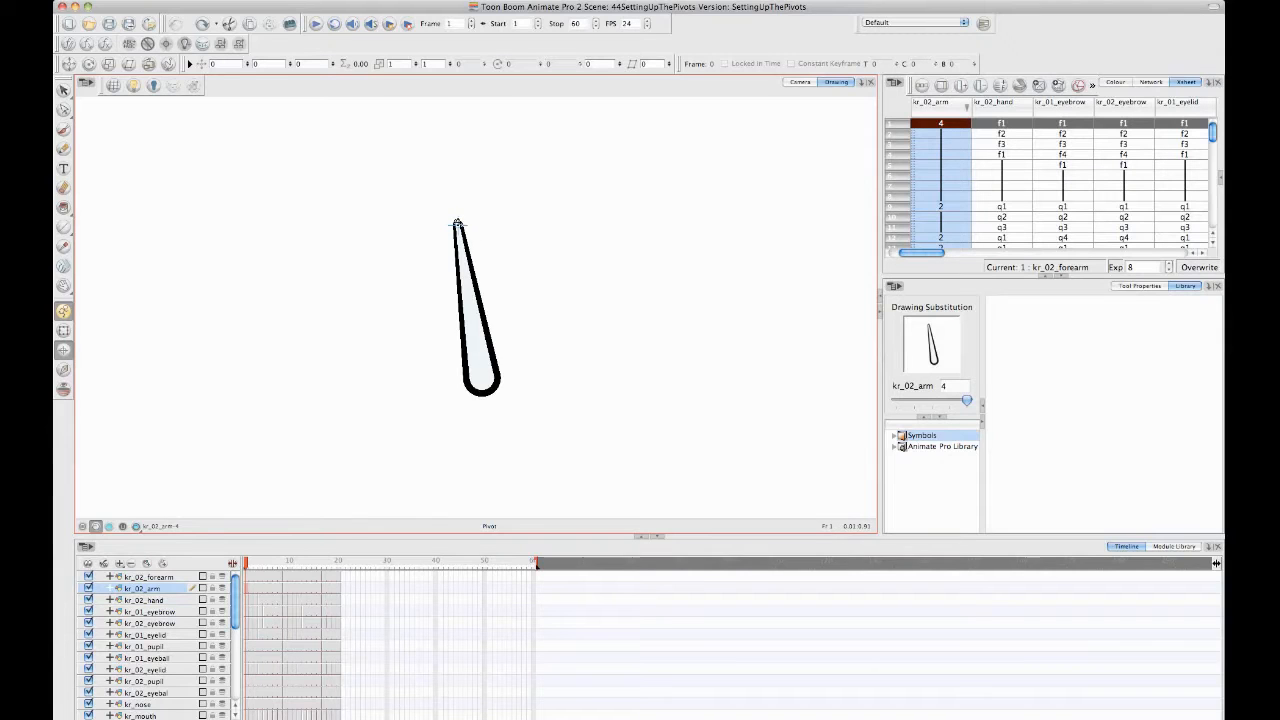
- Examine the pivot placement of the kr_02_hand drawings on frames 2, 1 and 11
{"action": "left_click", "coordinate": [251, 600]}
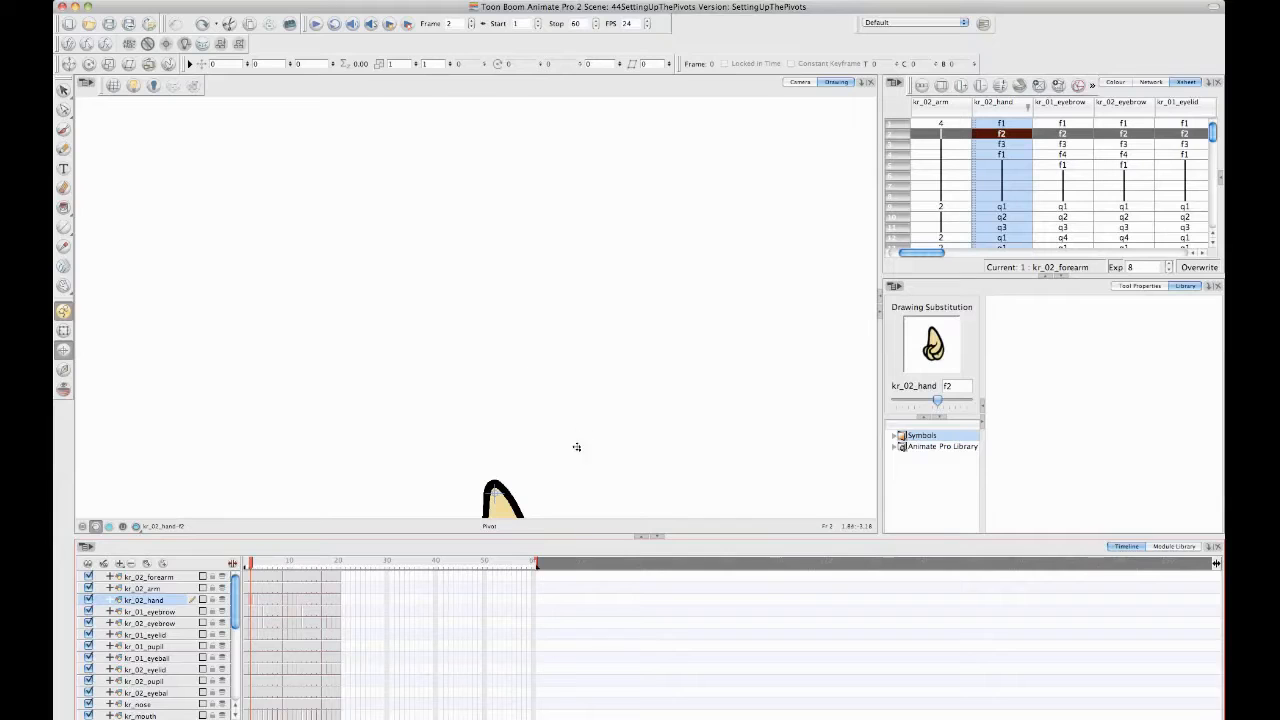
{"action": "key", "text": "space"}
{"action": "left_click_drag", "start_coordinate": [547, 431], "coordinate": [548, 264]}
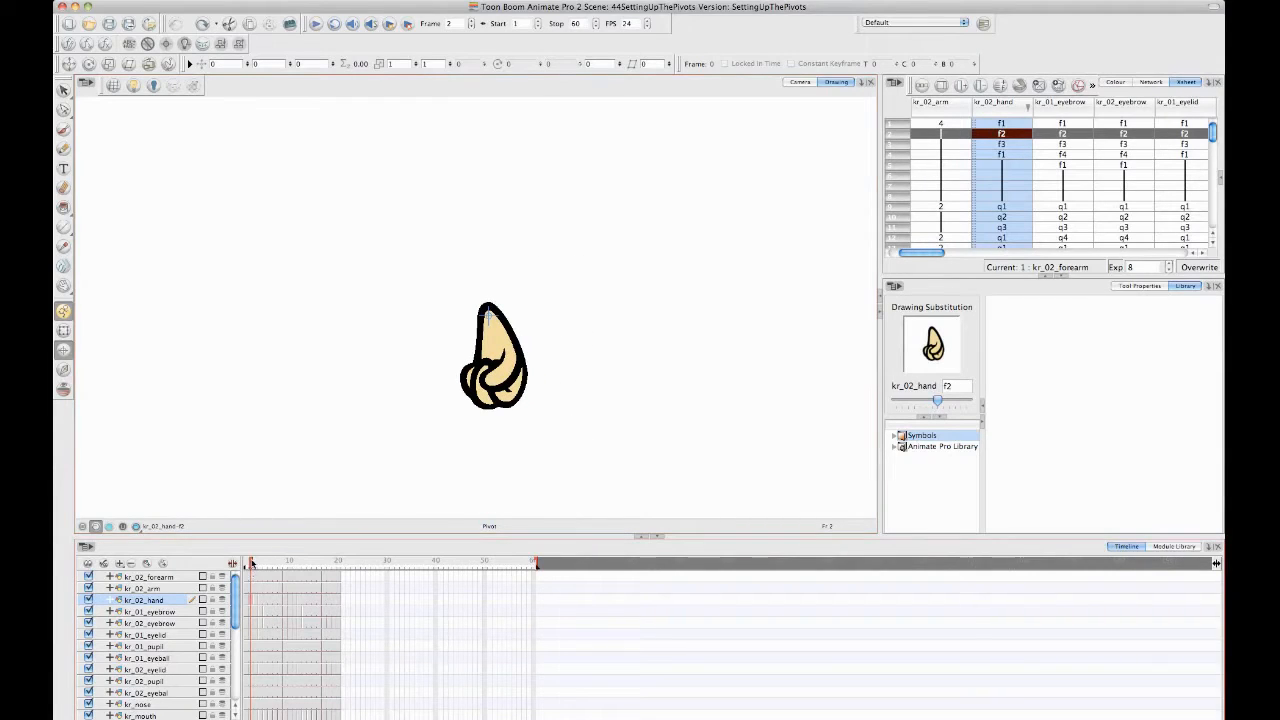
{"action": "mouse_move", "coordinate": [252, 562]}
{"action": "left_mouse_down"}
{"action": "mouse_move", "coordinate": [274, 564]}
{"action": "mouse_move", "coordinate": [215, 562]}
{"action": "left_mouse_up"}
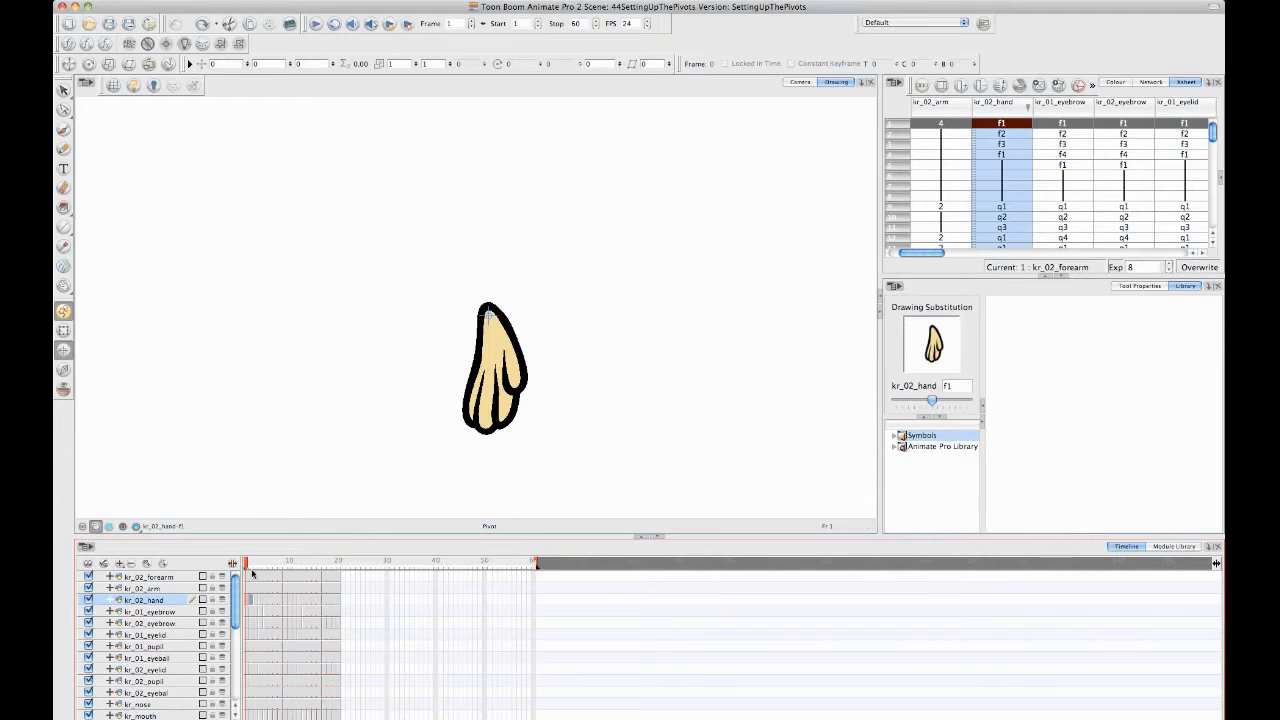
{"action": "left_click_drag", "start_coordinate": [244, 566], "coordinate": [295, 567]}
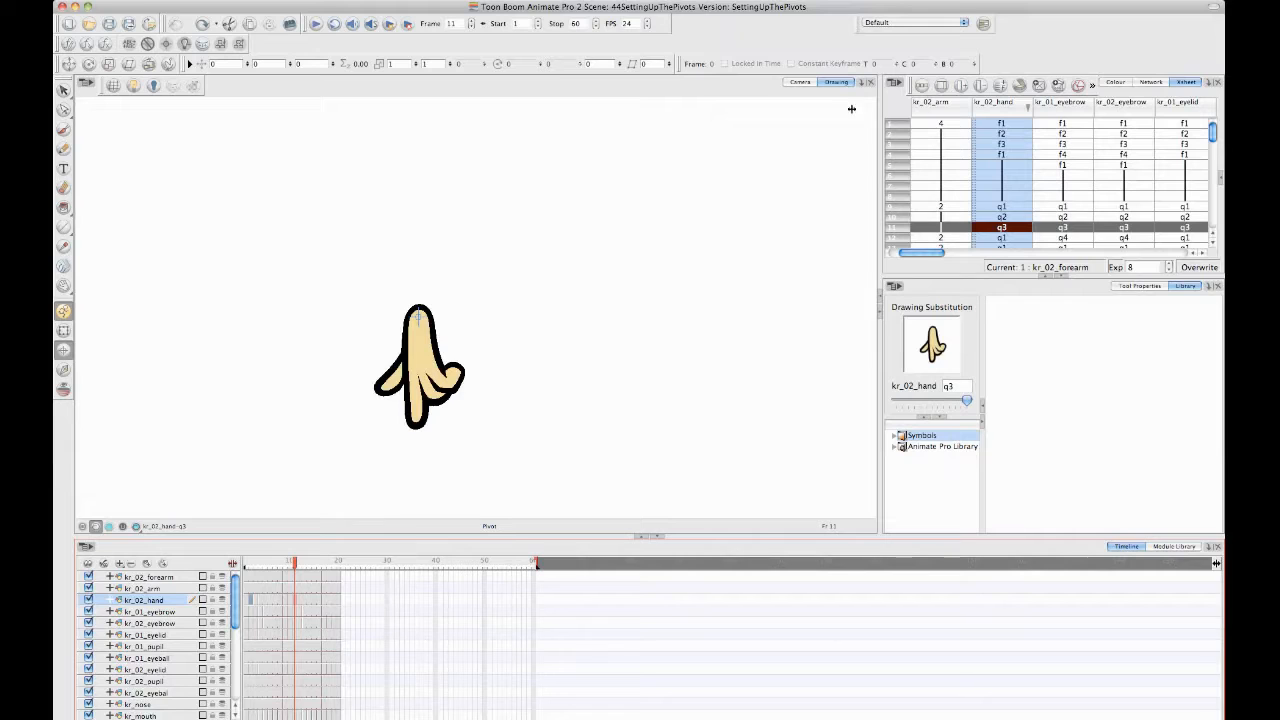
- Return to the Camera view and scrub between frames 4 and 16 to compare the hand's pivot across the character's poses
{"action": "left_click", "coordinate": [800, 82]}
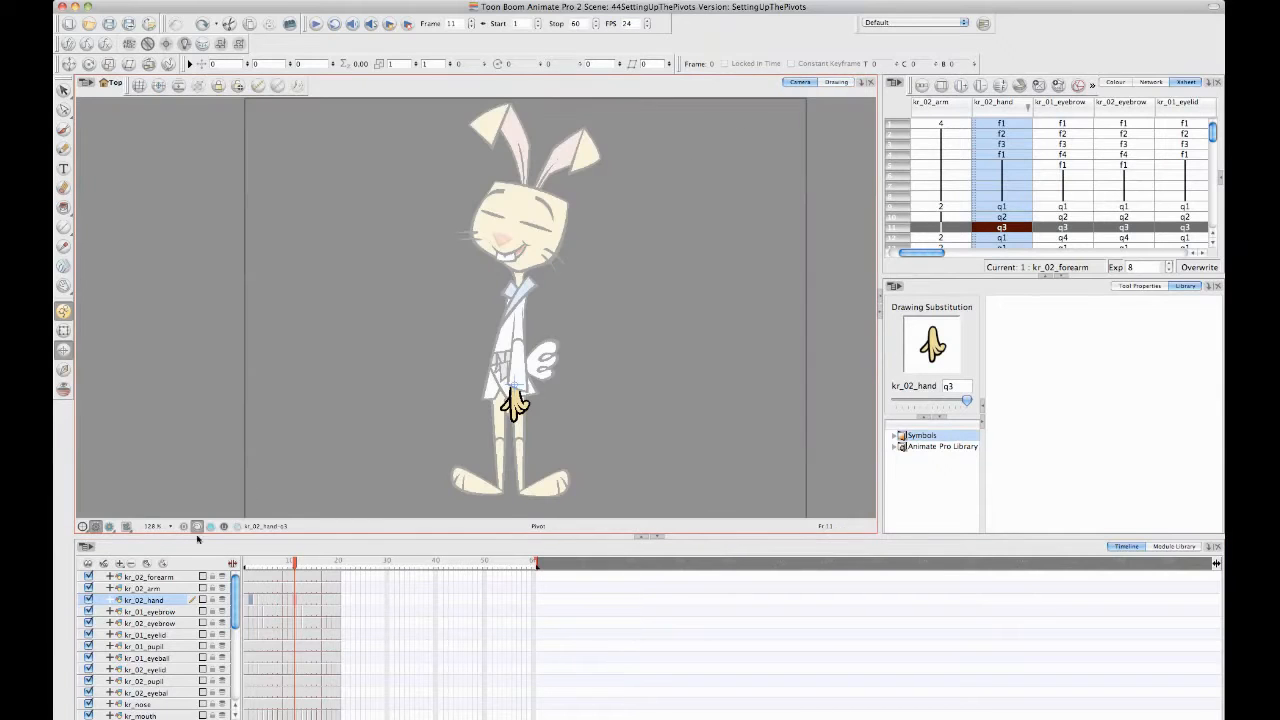
{"action": "mouse_move", "coordinate": [297, 566]}
{"action": "left_mouse_down"}
{"action": "mouse_move", "coordinate": [221, 569]}
{"action": "mouse_move", "coordinate": [289, 578]}
{"action": "left_mouse_up"}
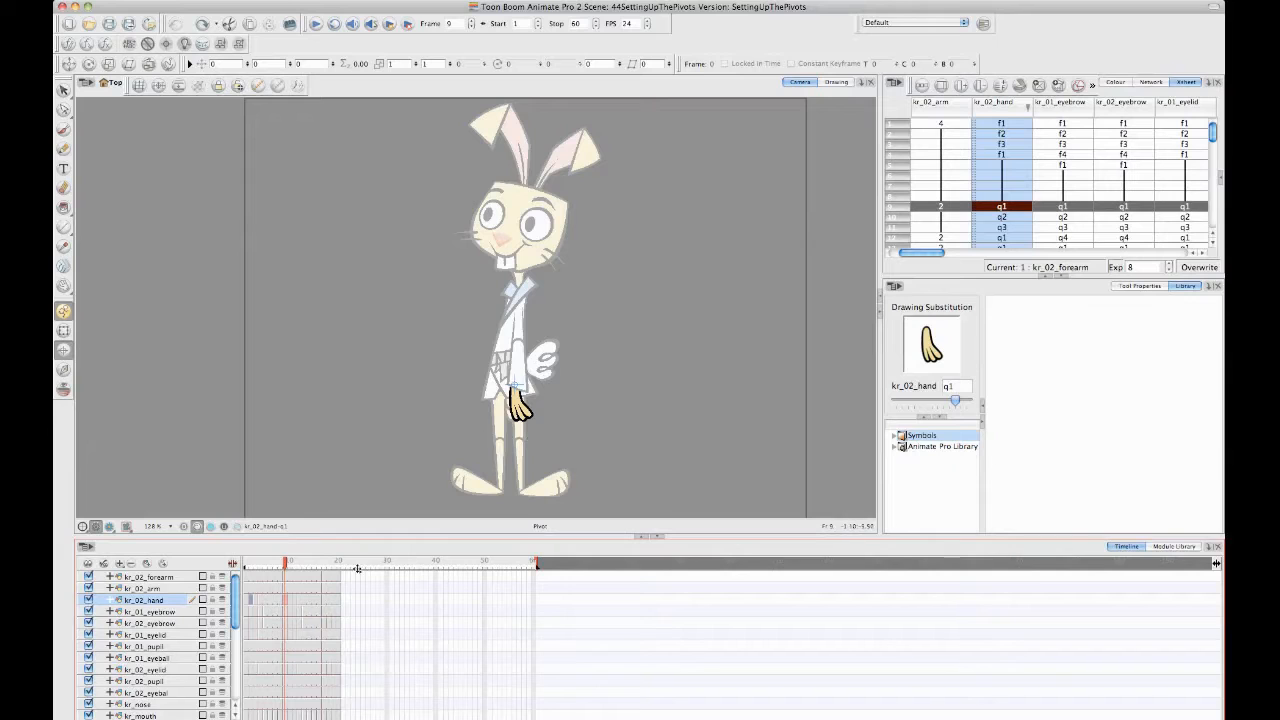
{"action": "left_click", "coordinate": [260, 563]}
{"action": "left_click_drag", "start_coordinate": [251, 566], "coordinate": [318, 575]}
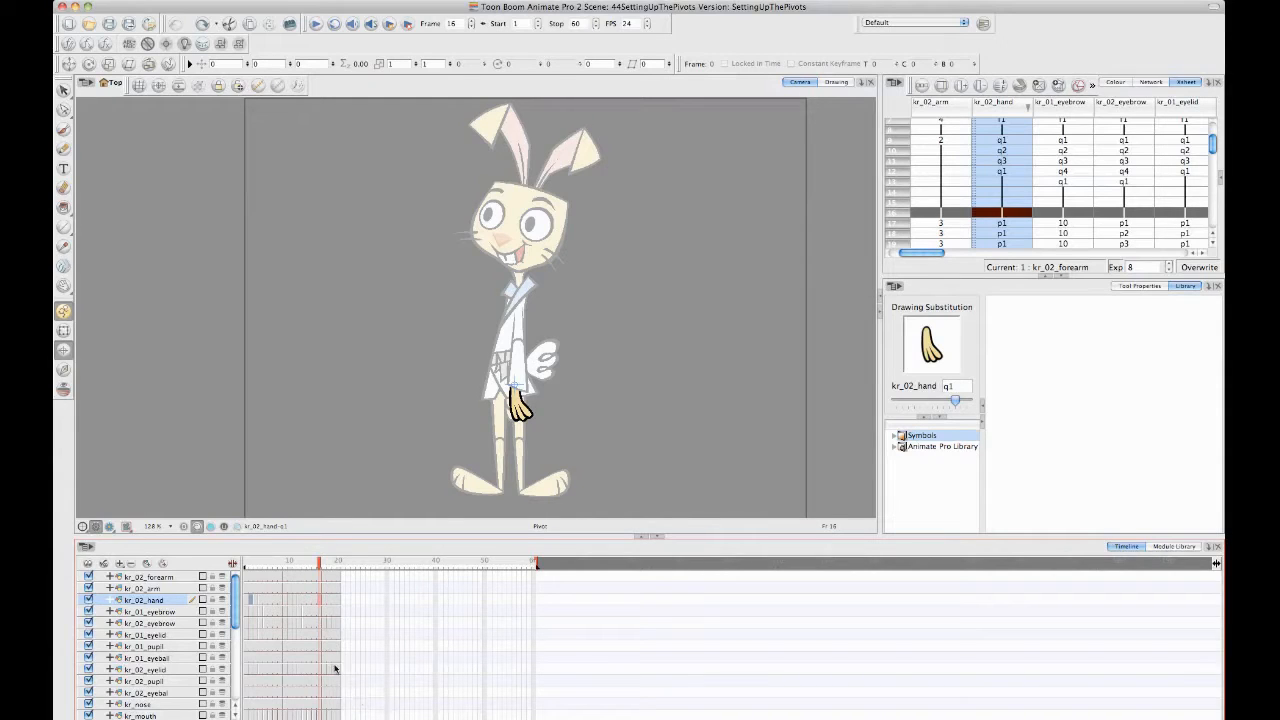
{"action": "left_click", "coordinate": [259, 562]}
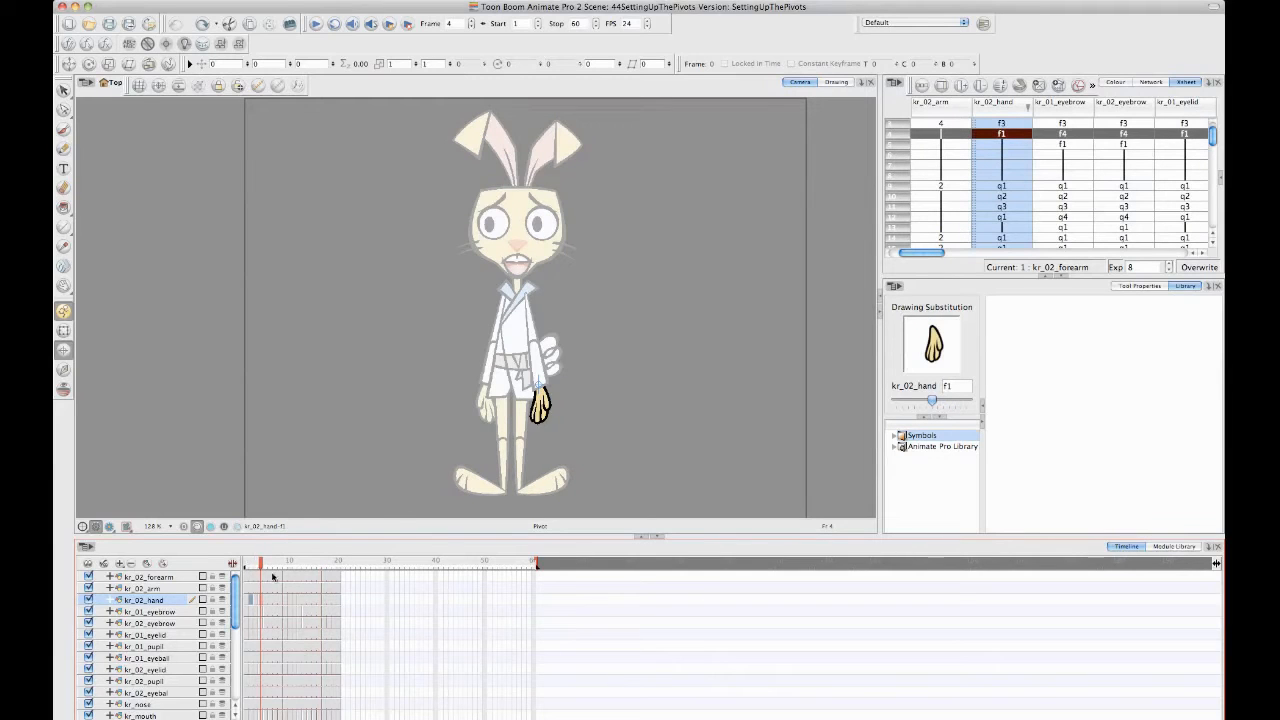
{"action": "left_click_drag", "start_coordinate": [264, 562], "coordinate": [296, 568]}
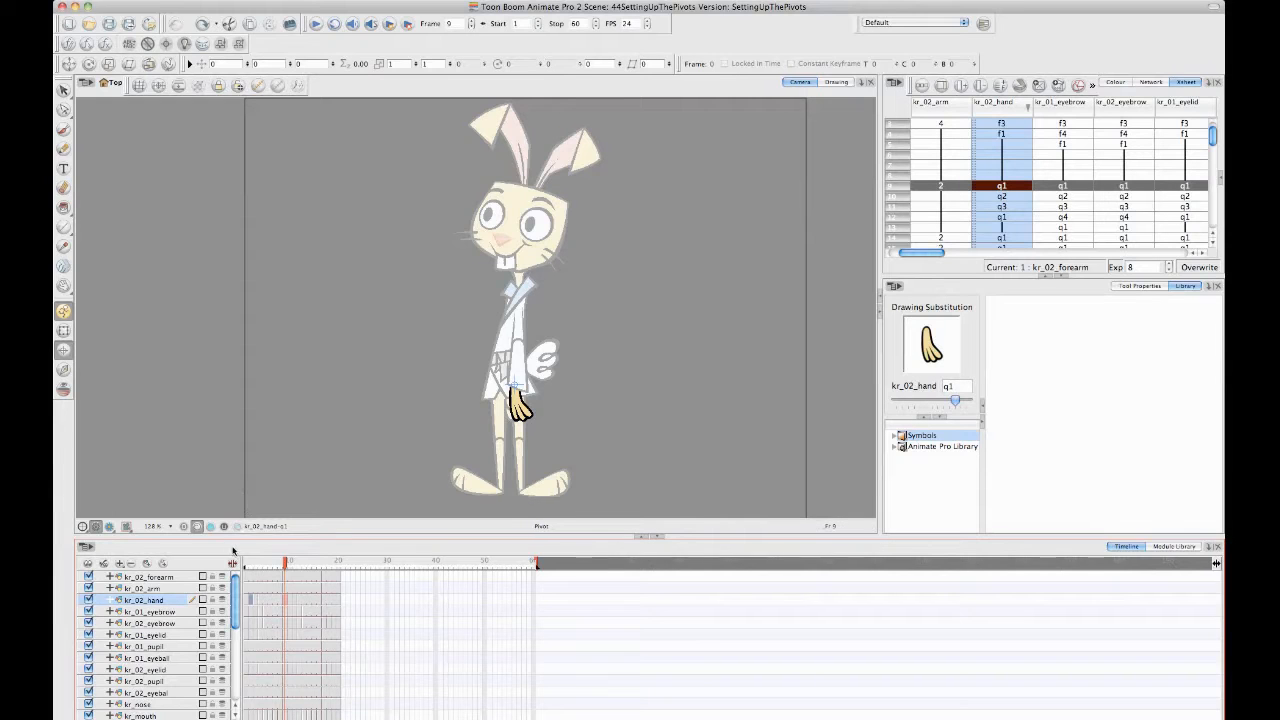
- Enlarge the timeline area and examine the pivots of the kr_02_arm, kr_02_hand and kr_02_forearm layers up close on frame 9
{"action": "left_click_drag", "start_coordinate": [238, 536], "coordinate": [238, 491]}
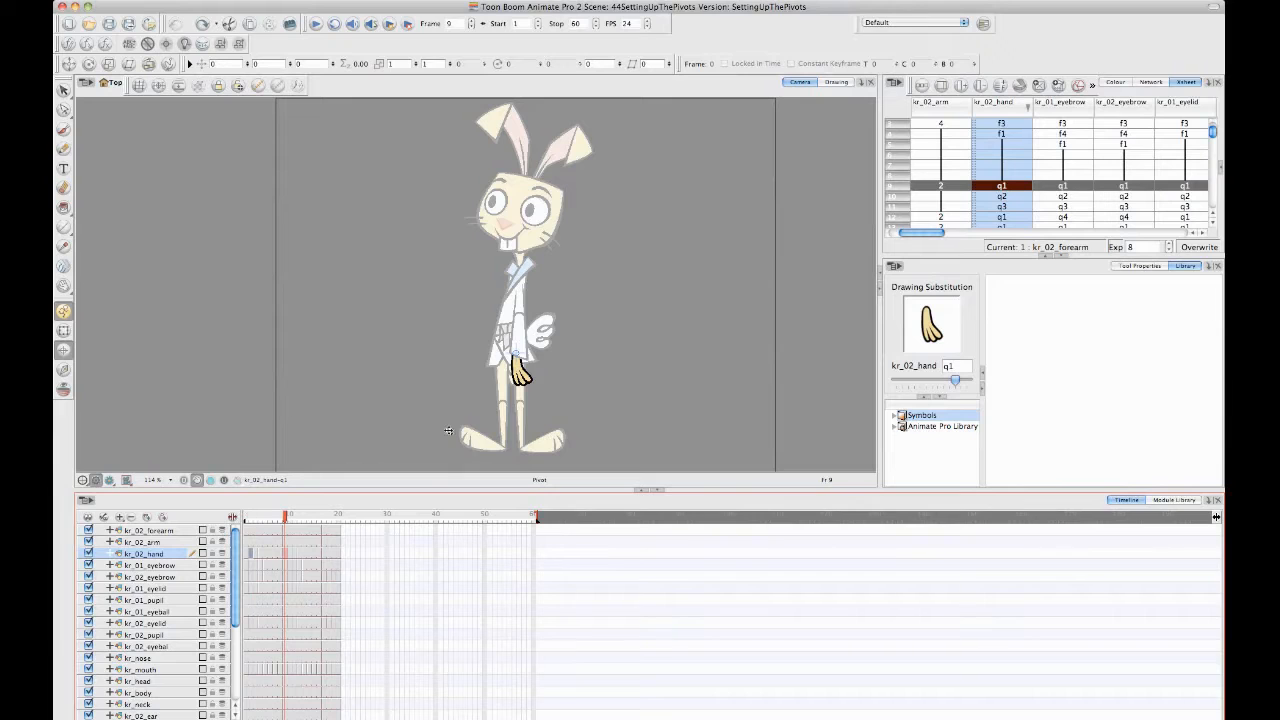
{"action": "scroll", "coordinate": [605, 330], "scroll_direction": "up", "scroll_amount": 4}
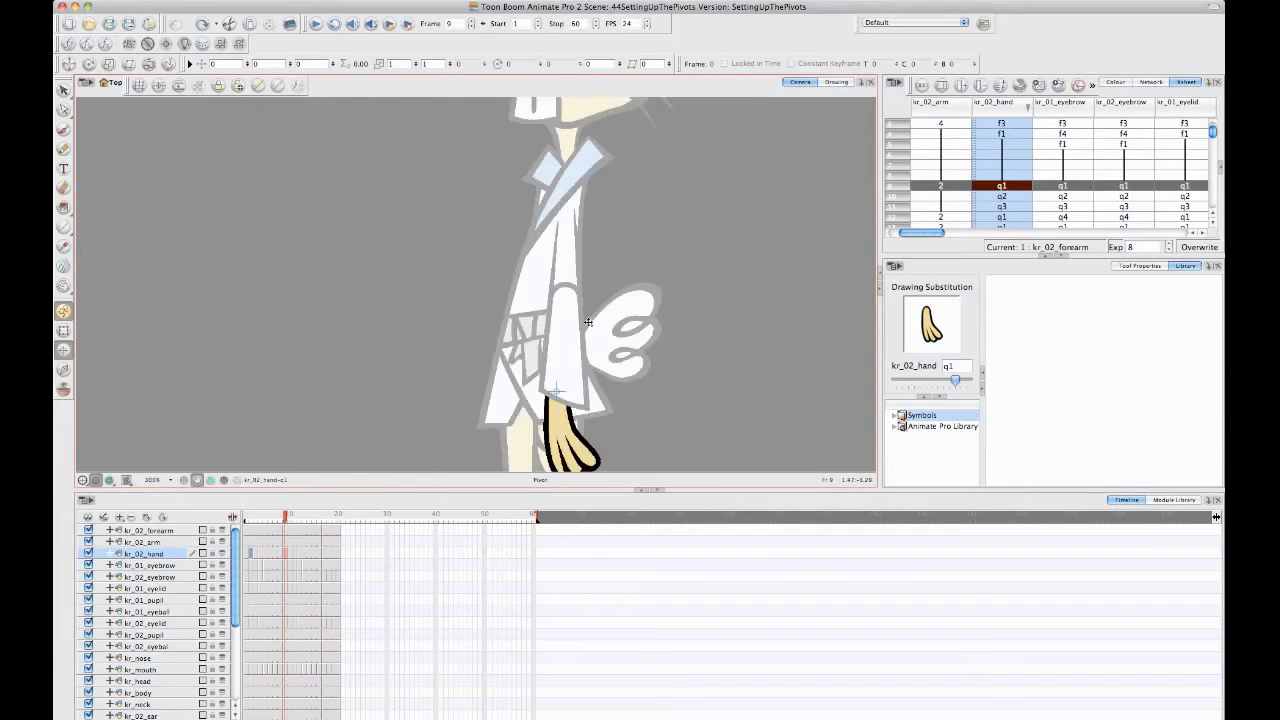
{"action": "left_click_drag", "start_coordinate": [588, 322], "coordinate": [510, 274]}
{"action": "left_click", "coordinate": [168, 543]}
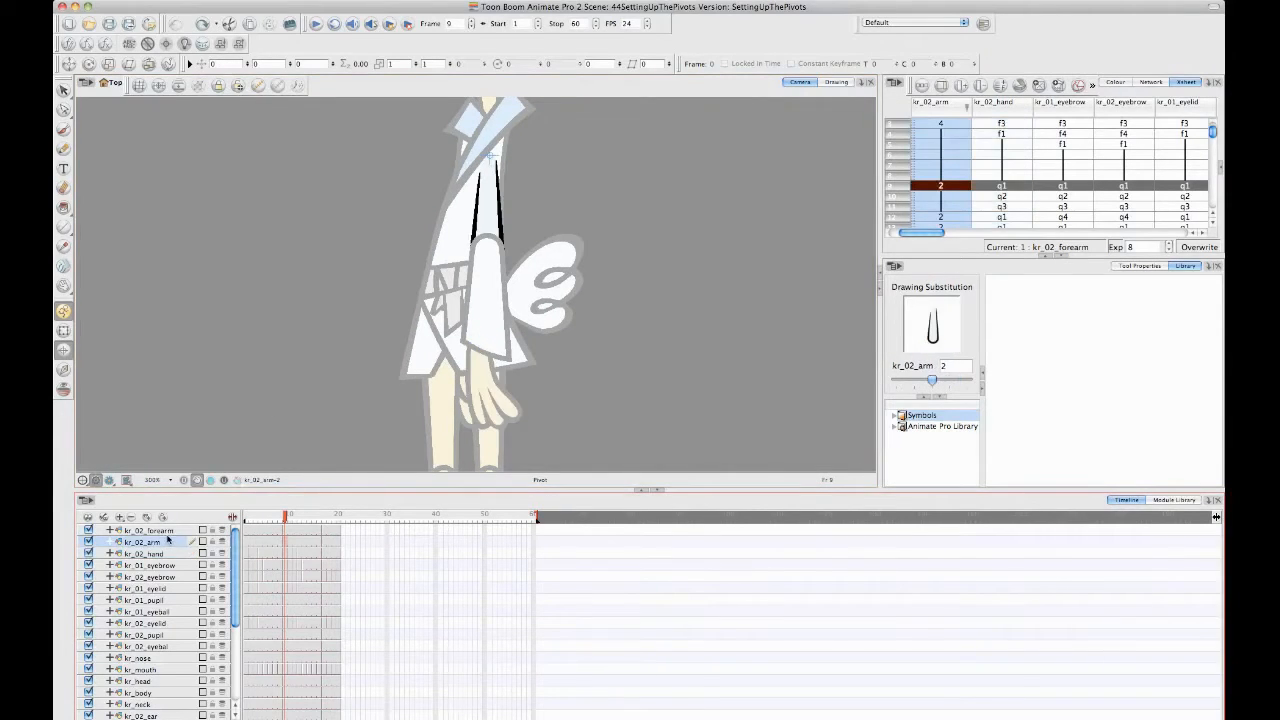
{"action": "left_click", "coordinate": [160, 554]}
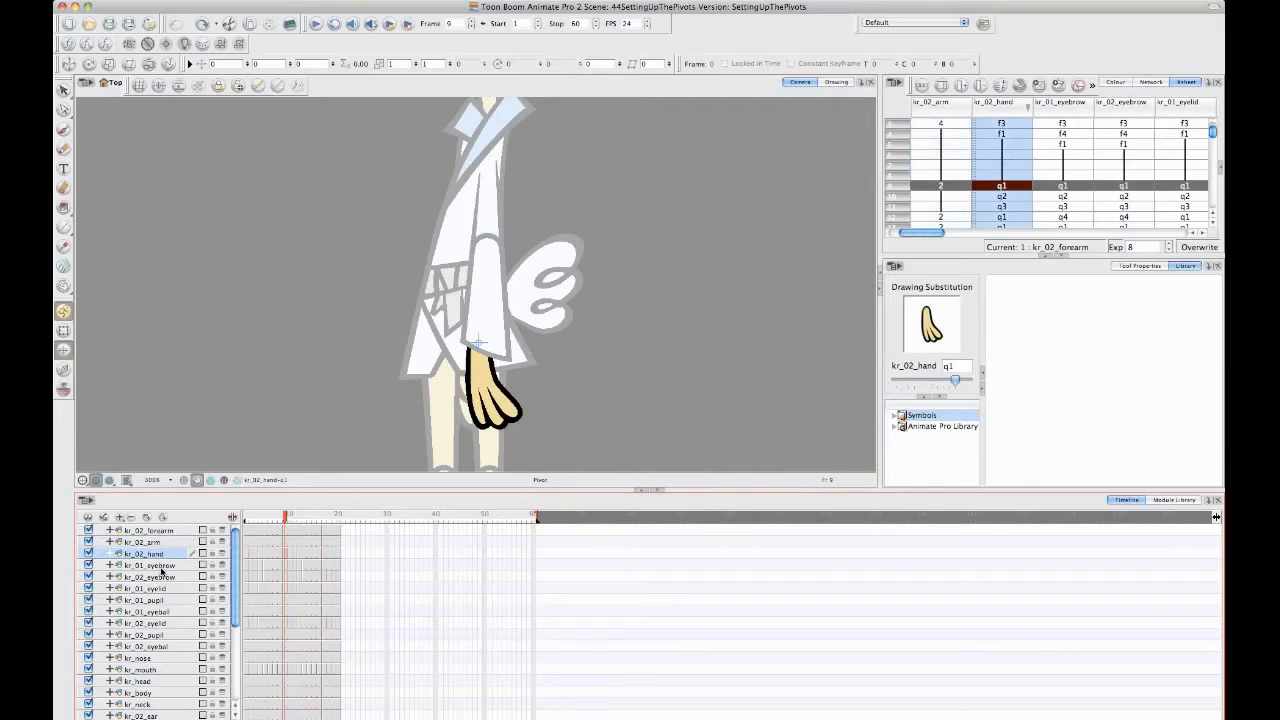
{"action": "left_click", "coordinate": [166, 543]}
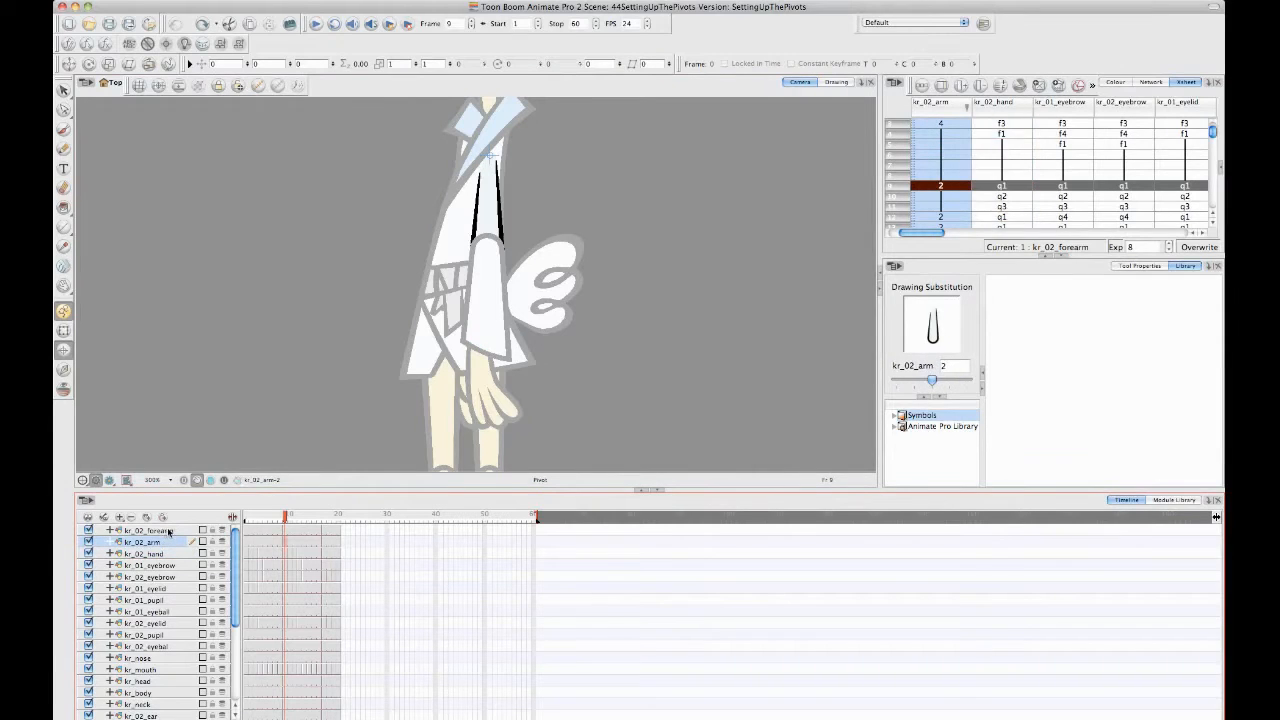
{"action": "left_click", "coordinate": [163, 531]}
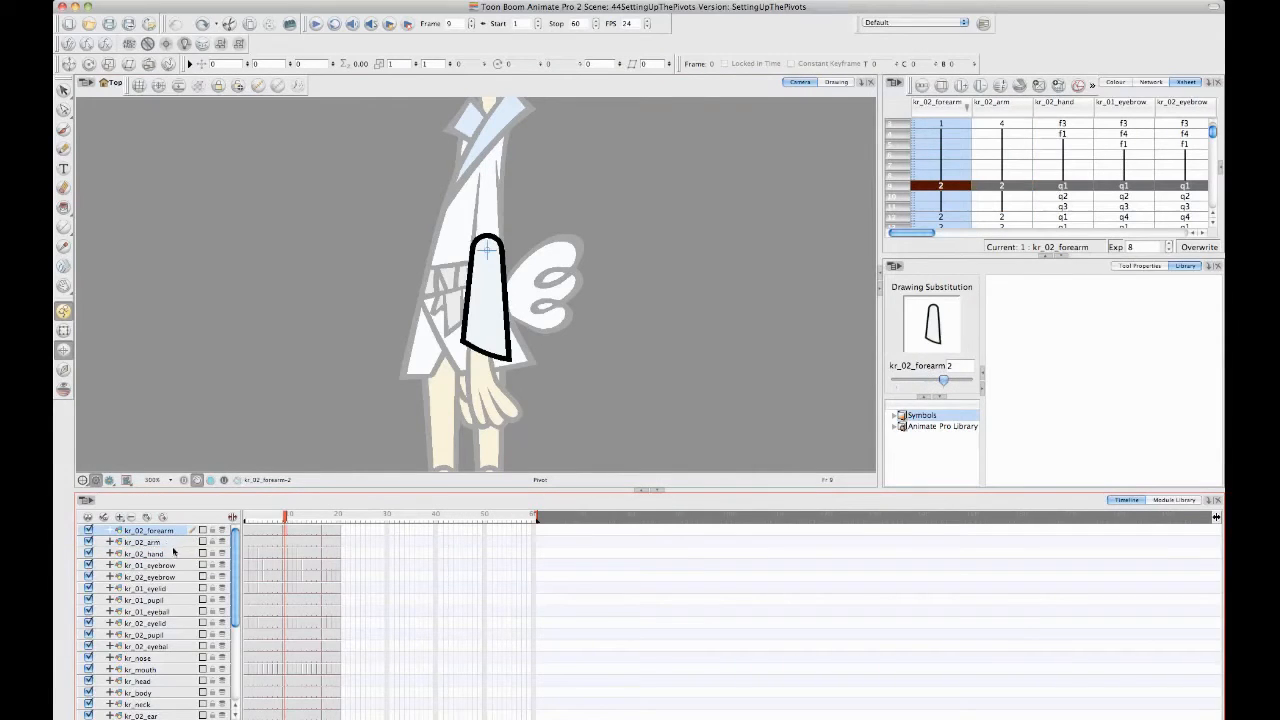
{"action": "left_click", "coordinate": [163, 545]}
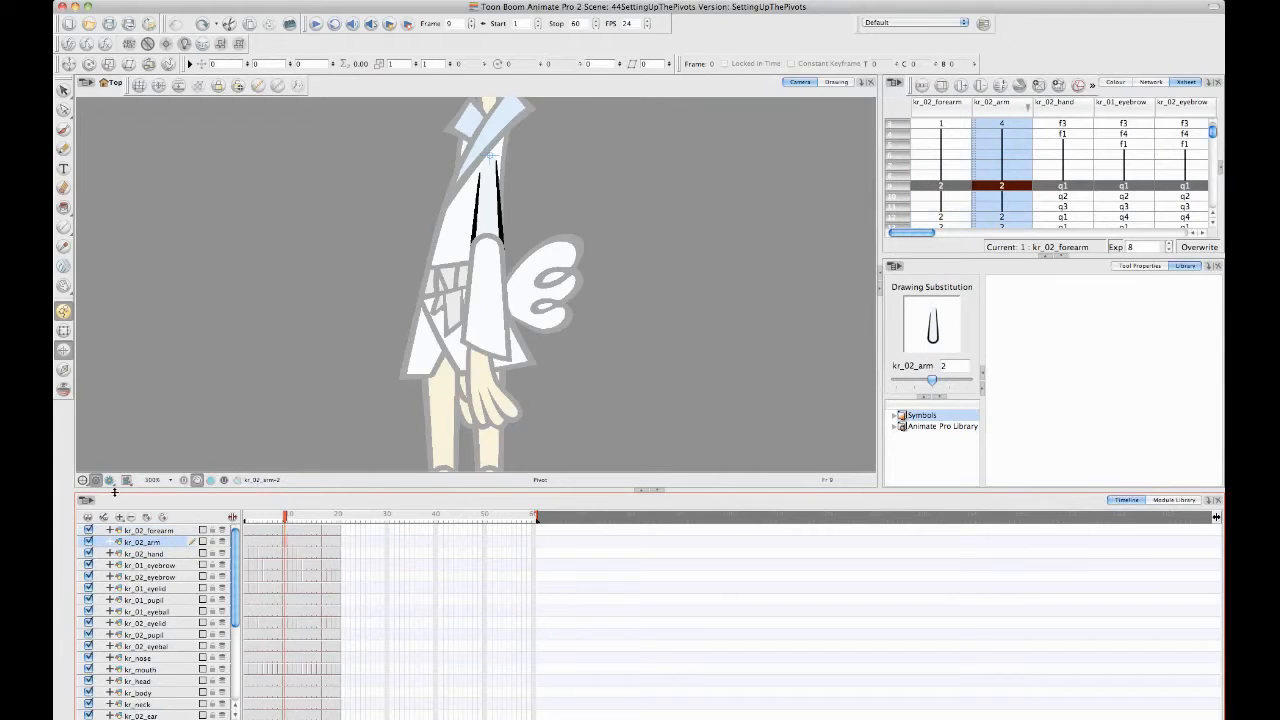
- Parent the kr_02_forearm layer to kr_02_arm, and the kr_02_hand layer to kr_02_forearm
{"action": "left_click", "coordinate": [166, 532]}
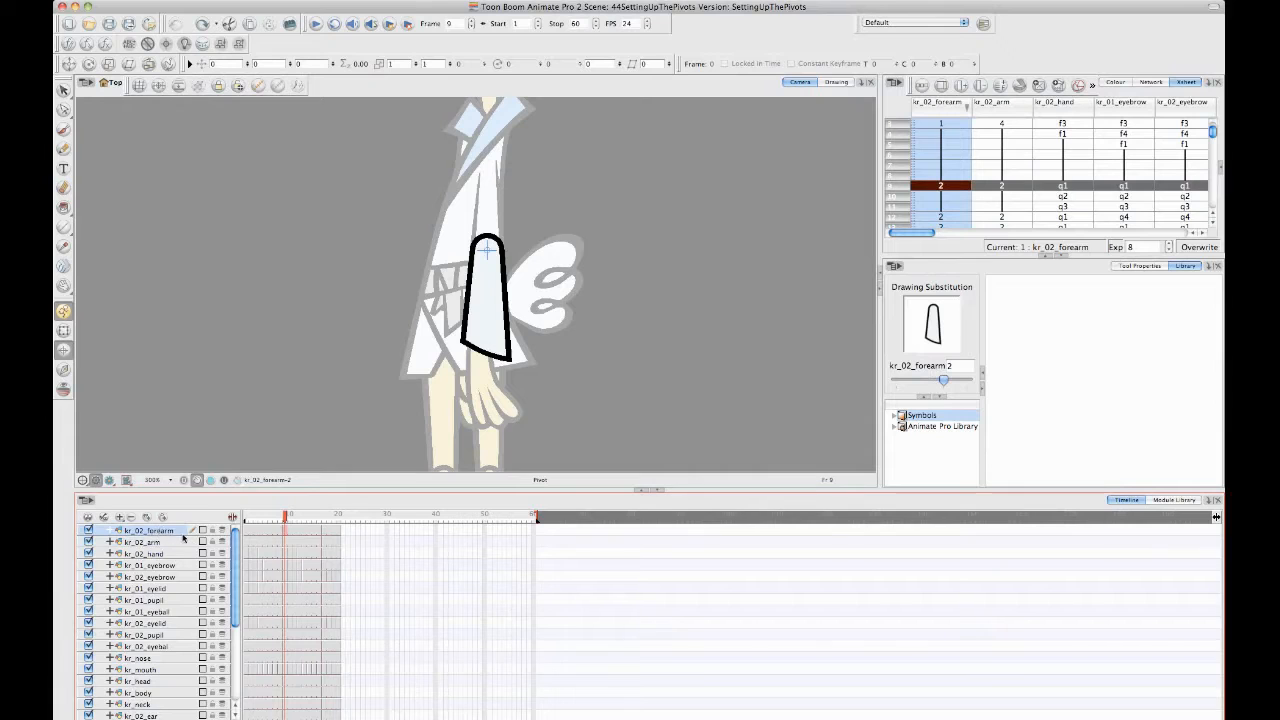
{"action": "left_click_drag", "start_coordinate": [170, 544], "coordinate": [173, 548]}
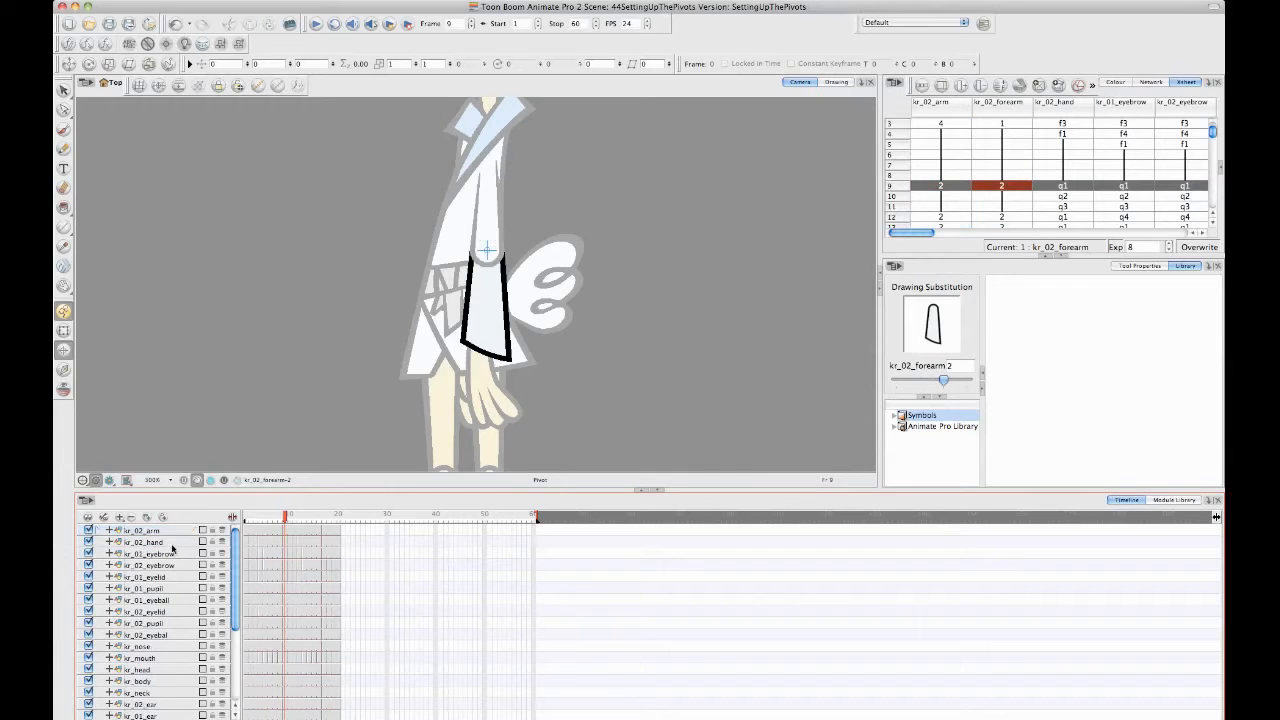
{"action": "left_click", "coordinate": [99, 531]}
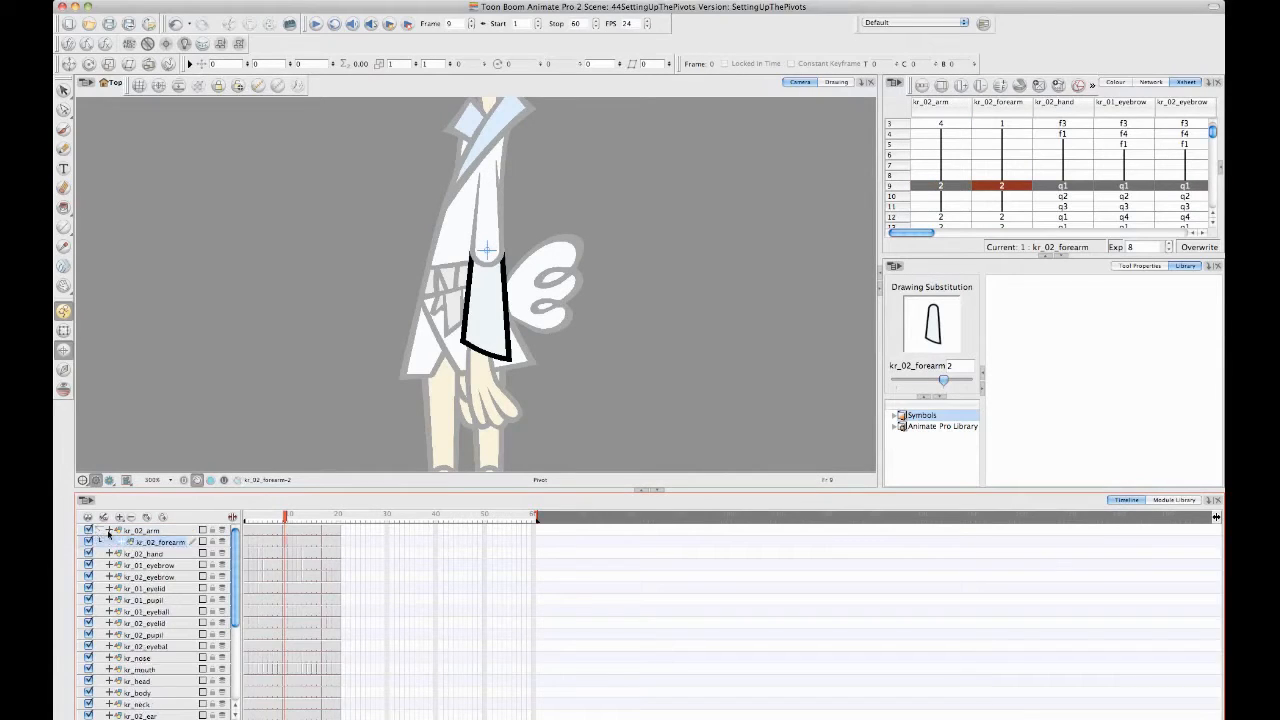
{"action": "left_click", "coordinate": [150, 554]}
{"action": "left_click_drag", "start_coordinate": [175, 552], "coordinate": [180, 542]}
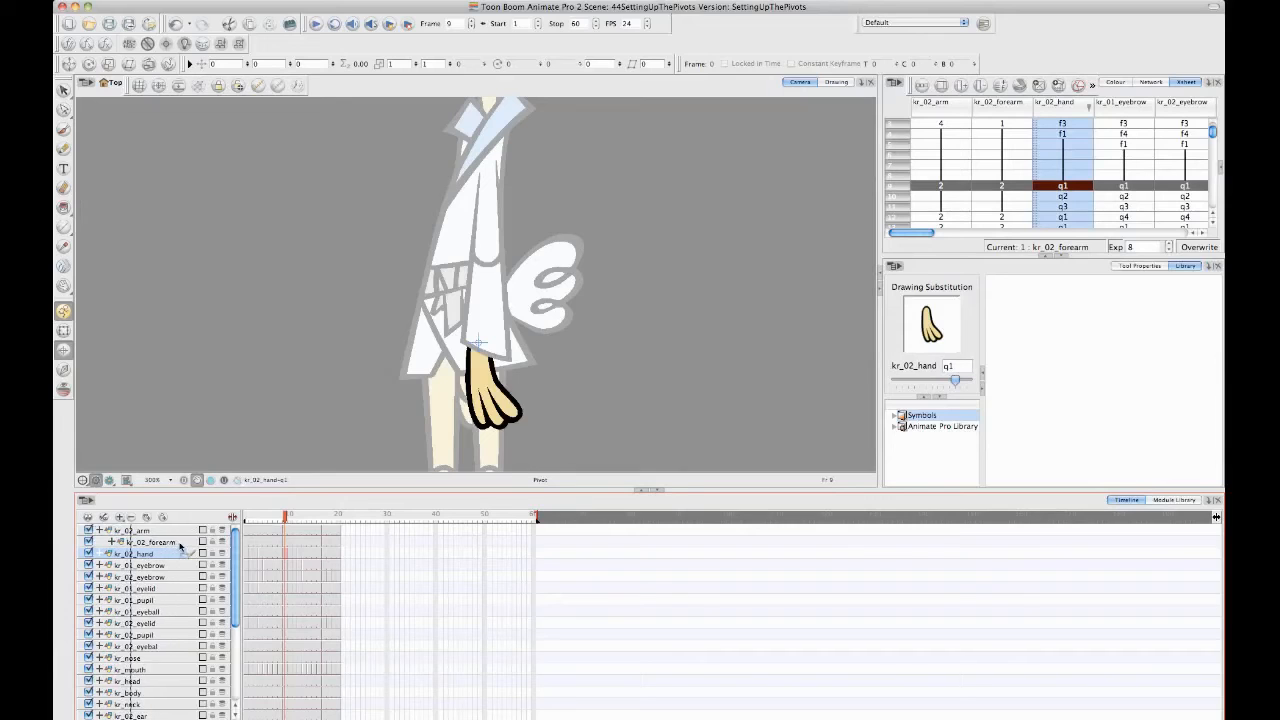
{"action": "left_click", "coordinate": [111, 542]}
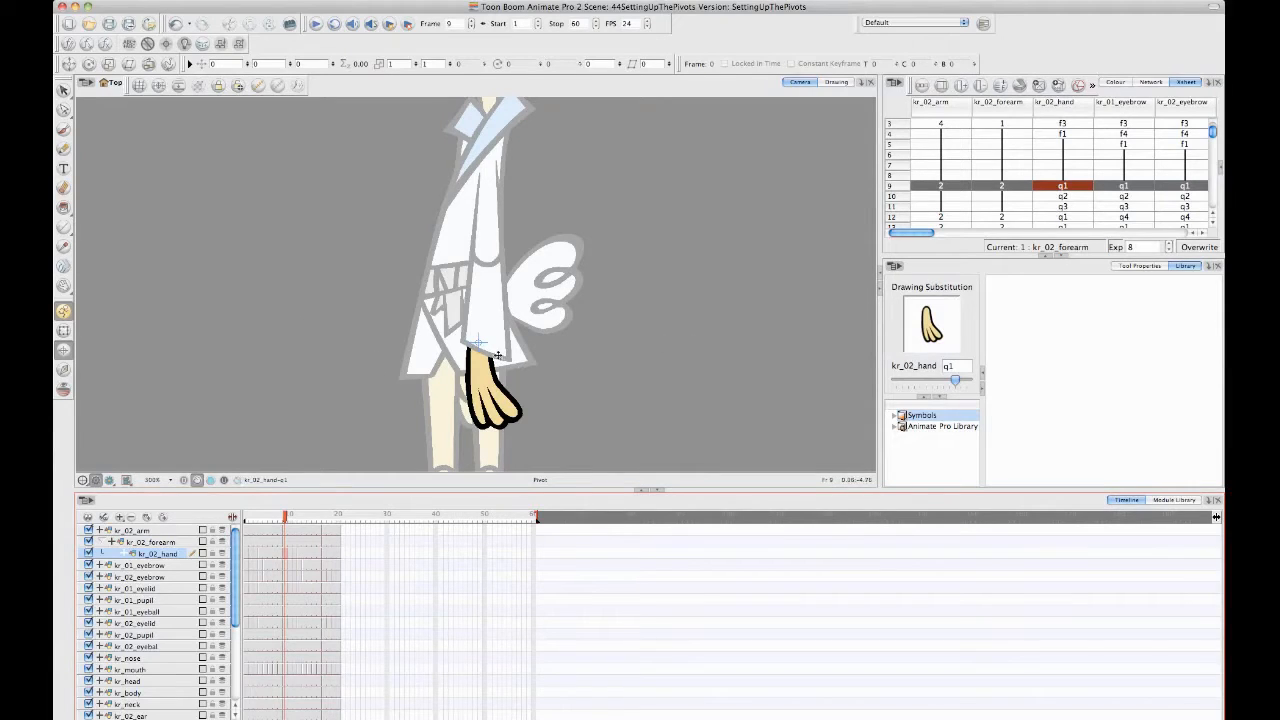
- Check the pivots of the parented kr_02_forearm, kr_02_arm and kr_02_hand layers one by one
{"action": "left_click", "coordinate": [155, 542]}
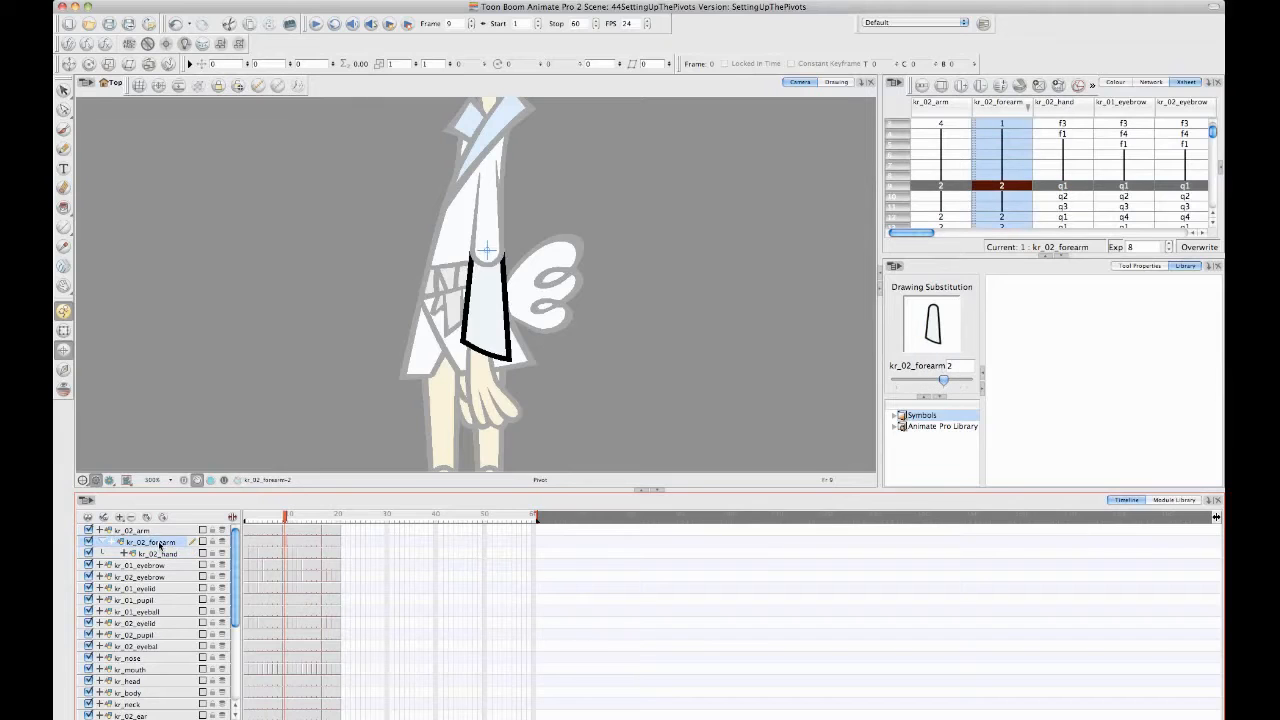
{"action": "left_click", "coordinate": [154, 531]}
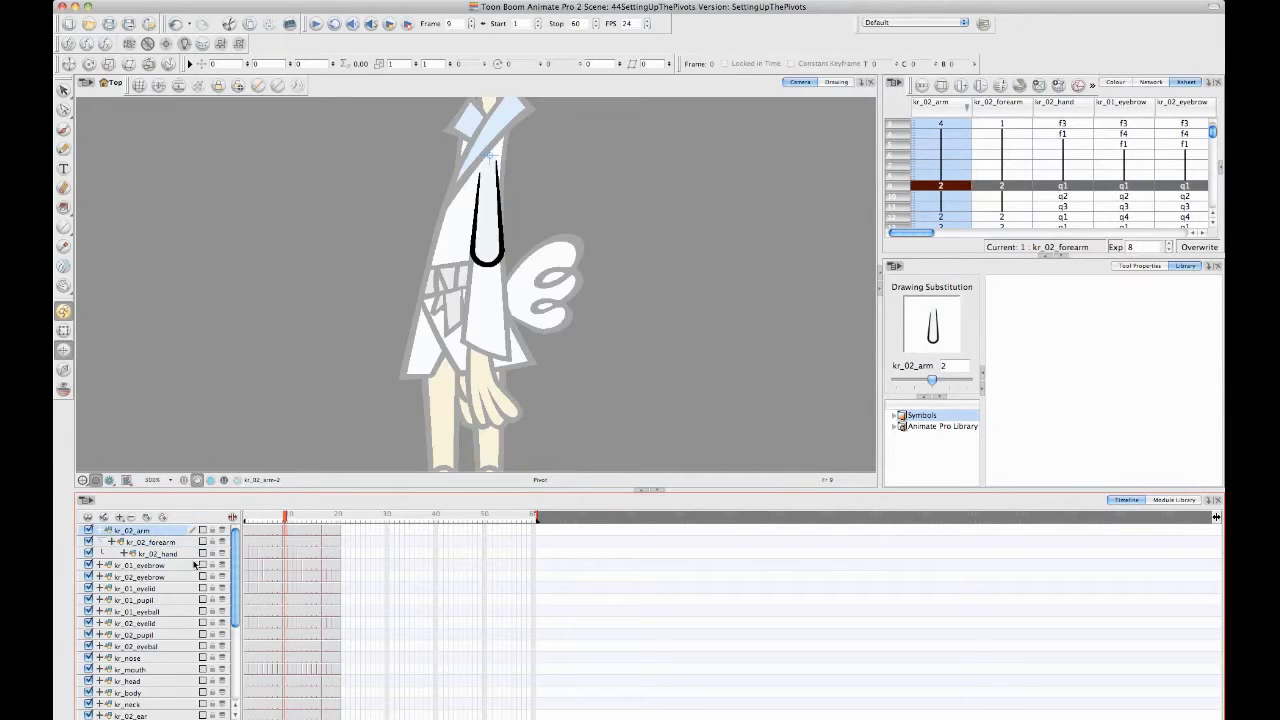
{"action": "left_click", "coordinate": [172, 554]}
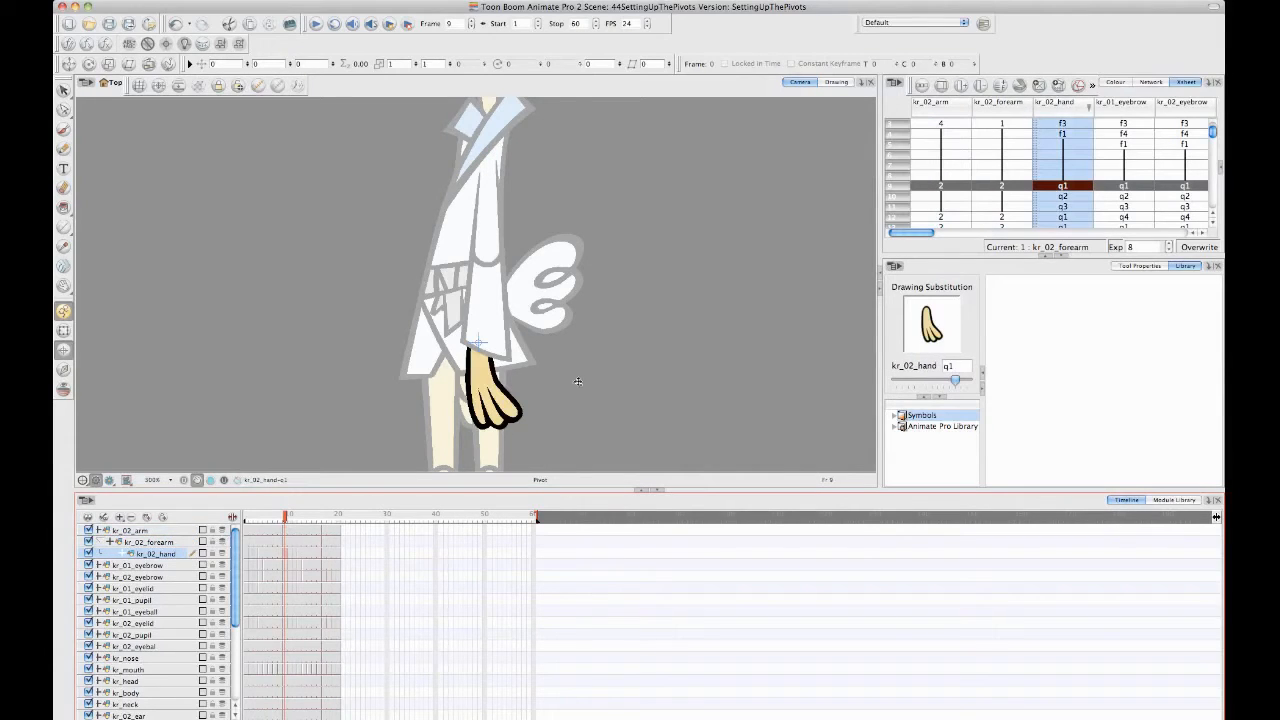
- Try repositioning the pivot of the kr_02_hand drawing near the wrist, and undo the move
{"action": "scroll", "coordinate": [470, 340], "scroll_direction": "up", "scroll_amount": 2}
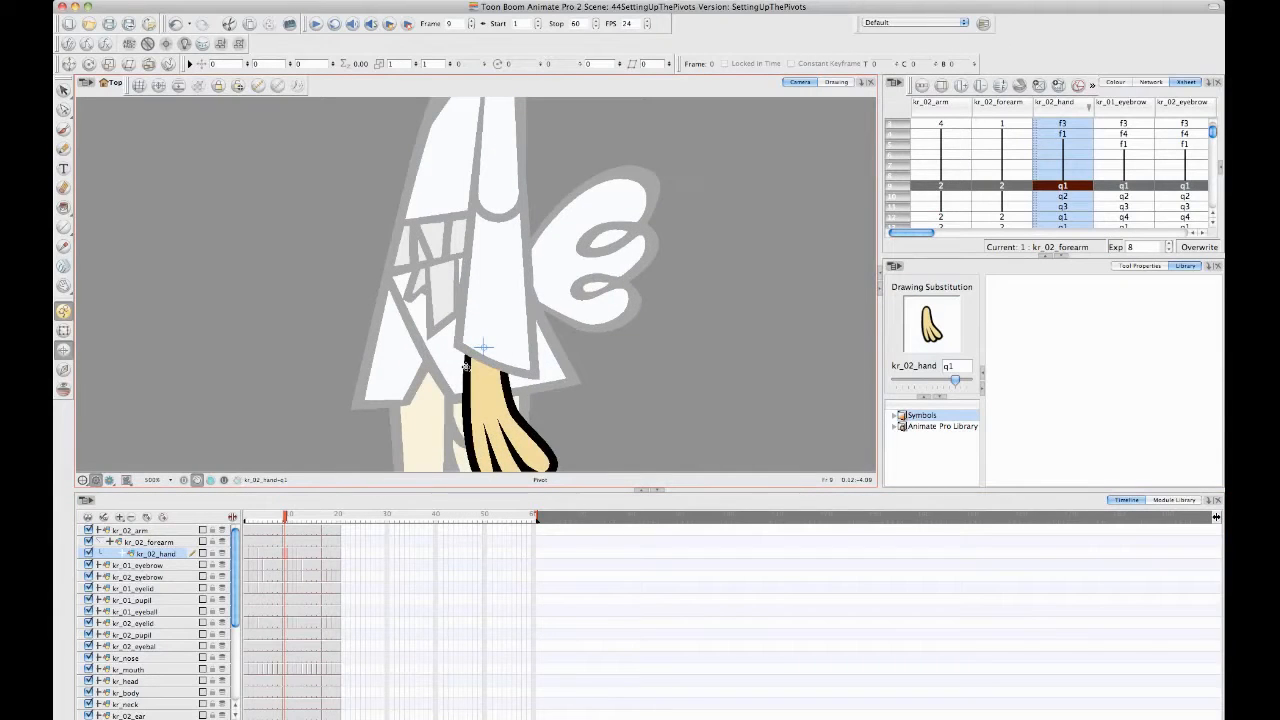
{"action": "left_click_drag", "start_coordinate": [499, 367], "coordinate": [484, 352]}
{"action": "key", "text": "ctrl+z"}
- Use the Transform tool to rotate kr_02_forearm with its hand about -68 degrees around the elbow on frame 9
{"action": "left_click", "coordinate": [63, 331]}
{"action": "scroll", "coordinate": [538, 330], "scroll_direction": "down", "scroll_amount": 2}
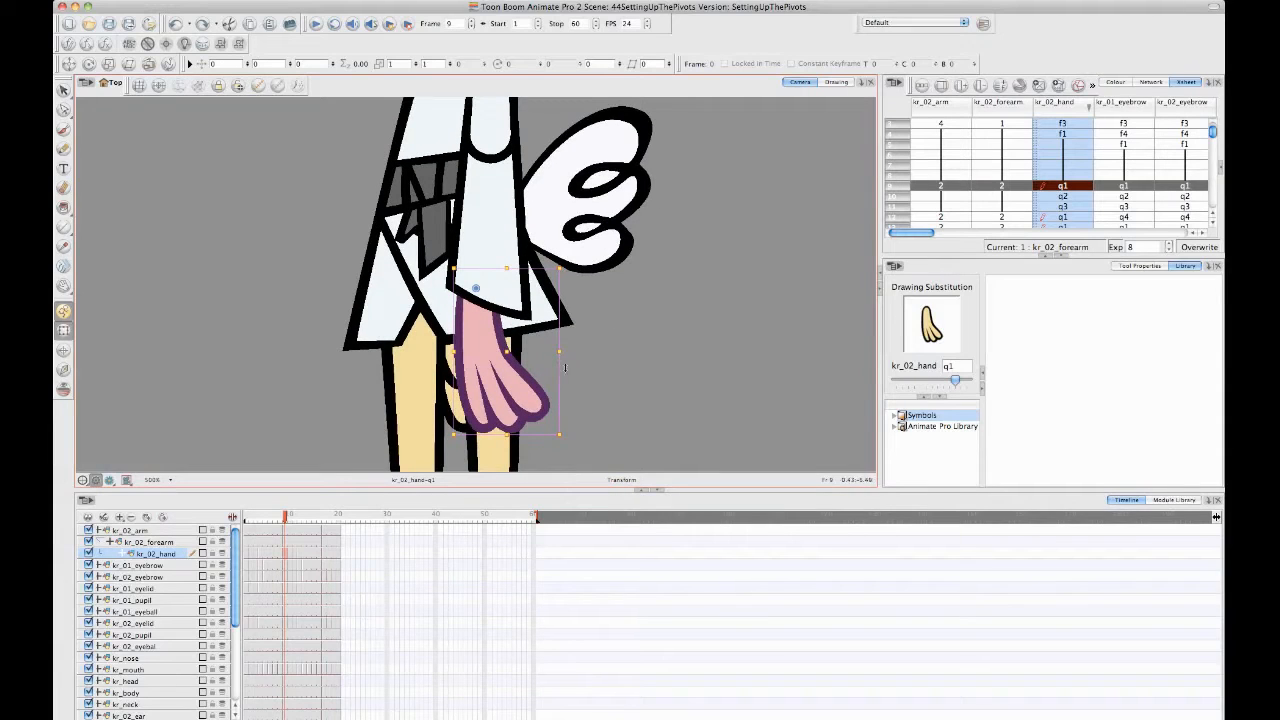
{"action": "key", "text": "space"}
{"action": "left_click_drag", "start_coordinate": [592, 374], "coordinate": [596, 363]}
{"action": "key", "text": "1"}
{"action": "key", "text": "1"}
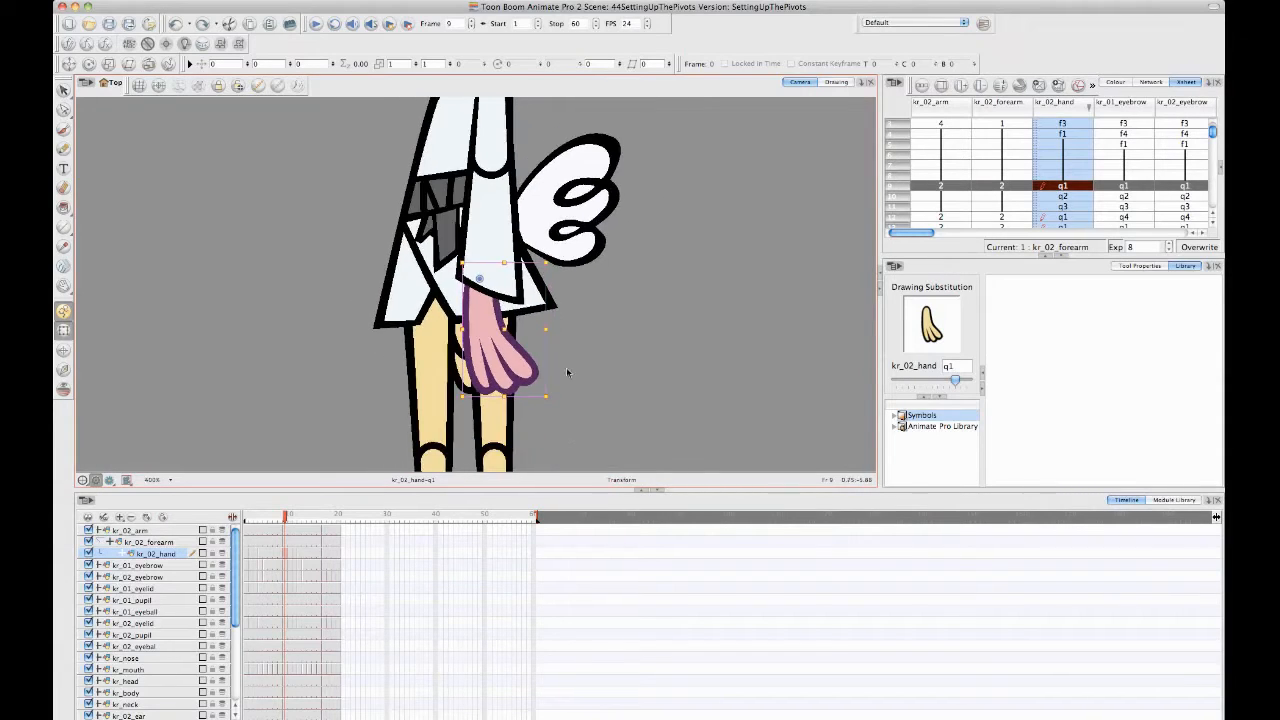
{"action": "key", "text": "space"}
{"action": "left_click_drag", "start_coordinate": [510, 211], "coordinate": [502, 239]}
{"action": "left_click", "coordinate": [474, 267]}
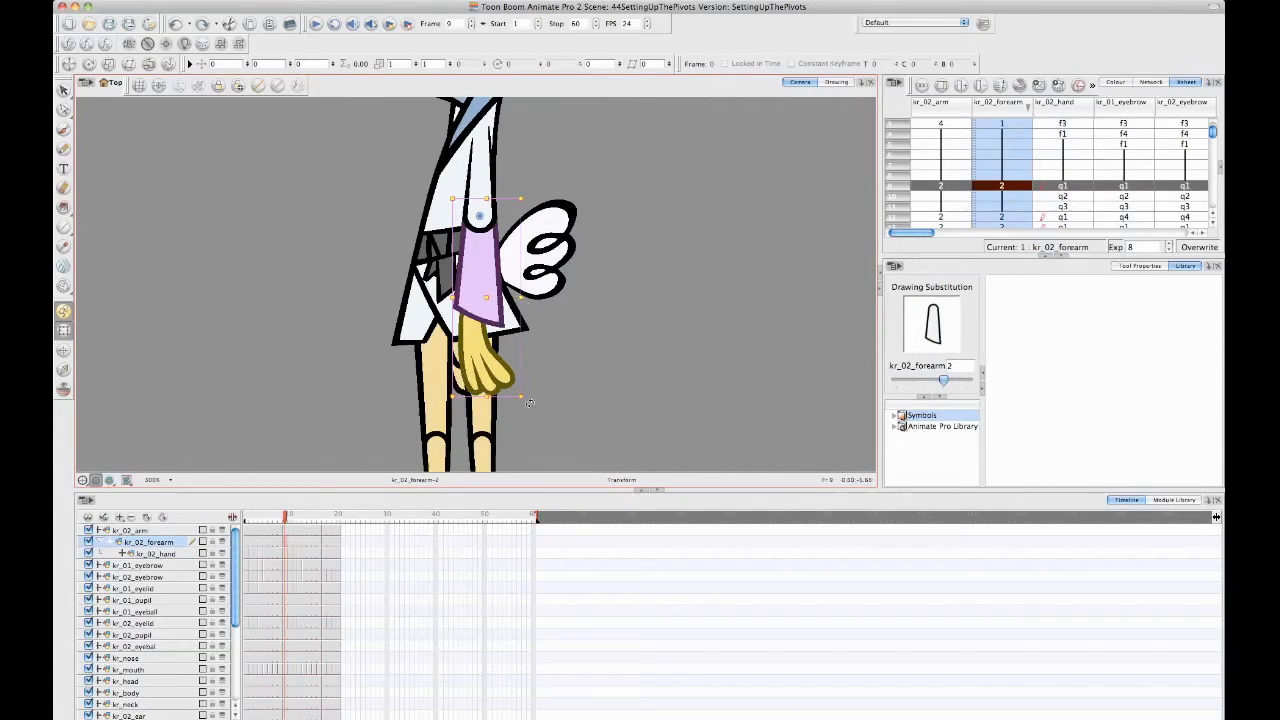
{"action": "mouse_move", "coordinate": [495, 404]}
{"action": "left_mouse_down"}
{"action": "mouse_move", "coordinate": [330, 300]}
{"action": "mouse_move", "coordinate": [556, 372]}
{"action": "mouse_move", "coordinate": [568, 356]}
{"action": "mouse_move", "coordinate": [291, 359]}
{"action": "left_mouse_up"}
- Try rotating the whole kr_02_arm hierarchy forward around the shoulder, and undo that rotation
{"action": "left_click", "coordinate": [483, 207]}
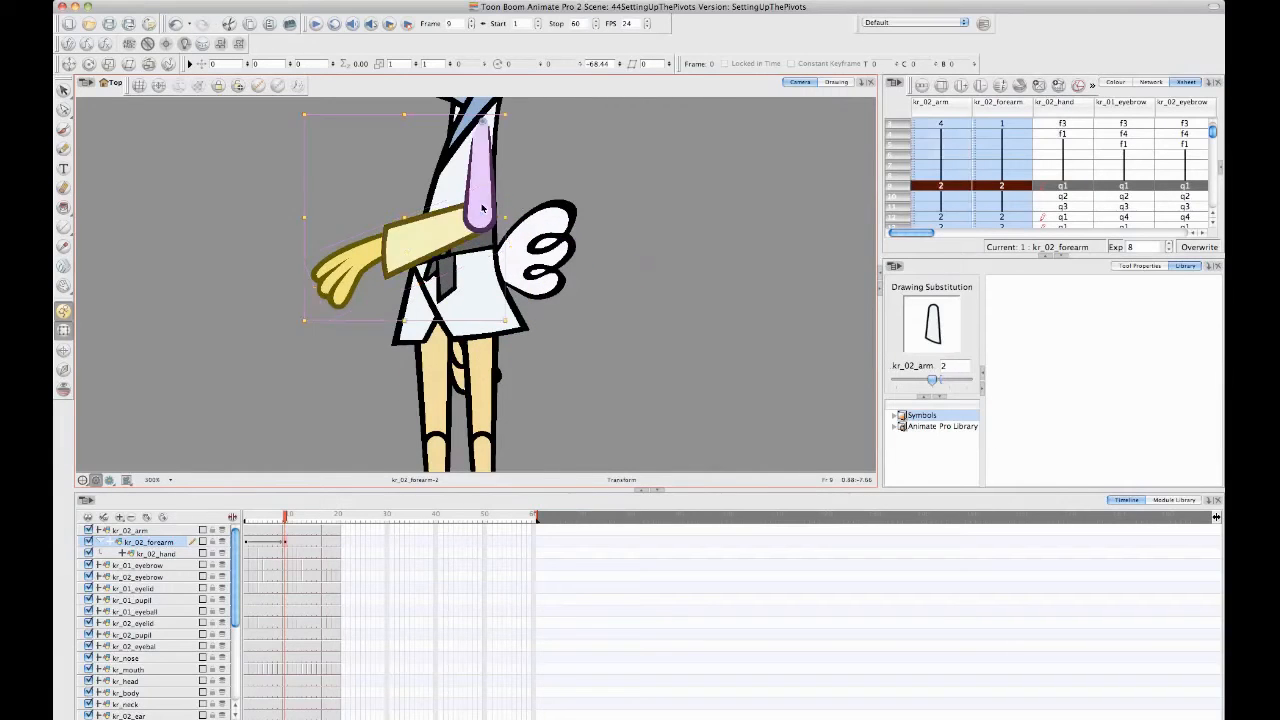
{"action": "left_click_drag", "start_coordinate": [440, 262], "coordinate": [504, 336]}
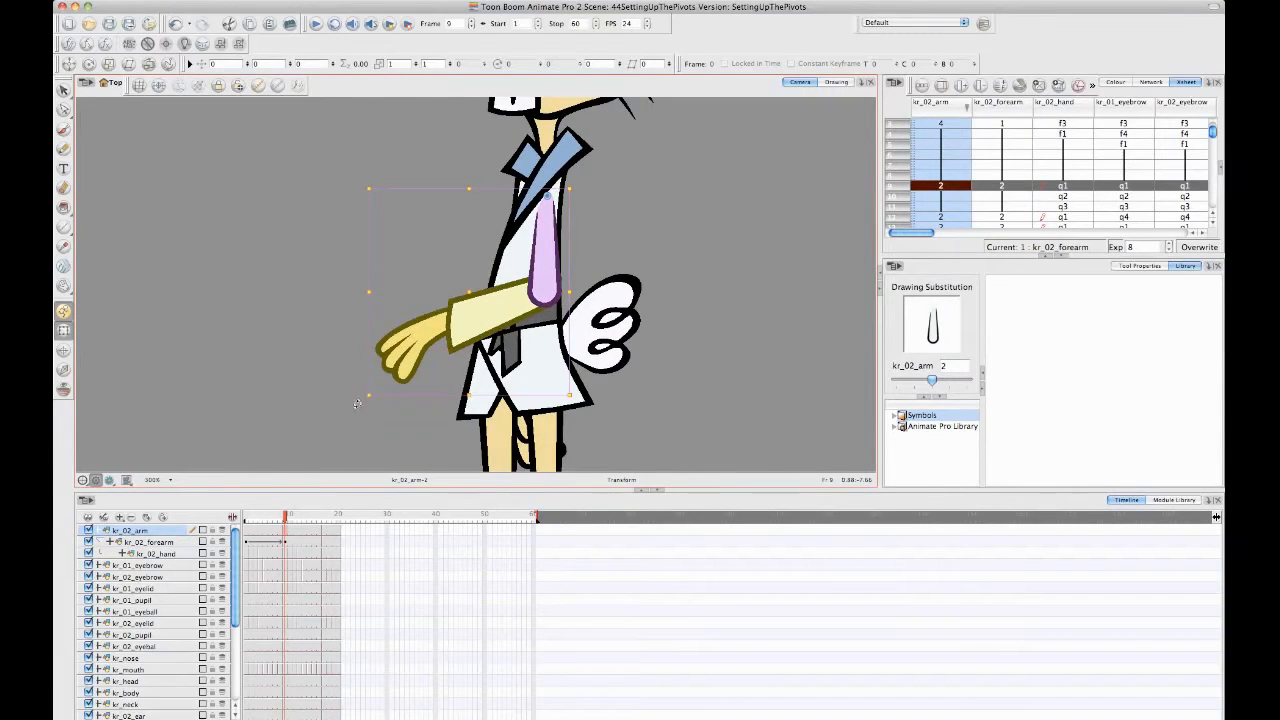
{"action": "left_click_drag", "start_coordinate": [357, 404], "coordinate": [271, 323]}
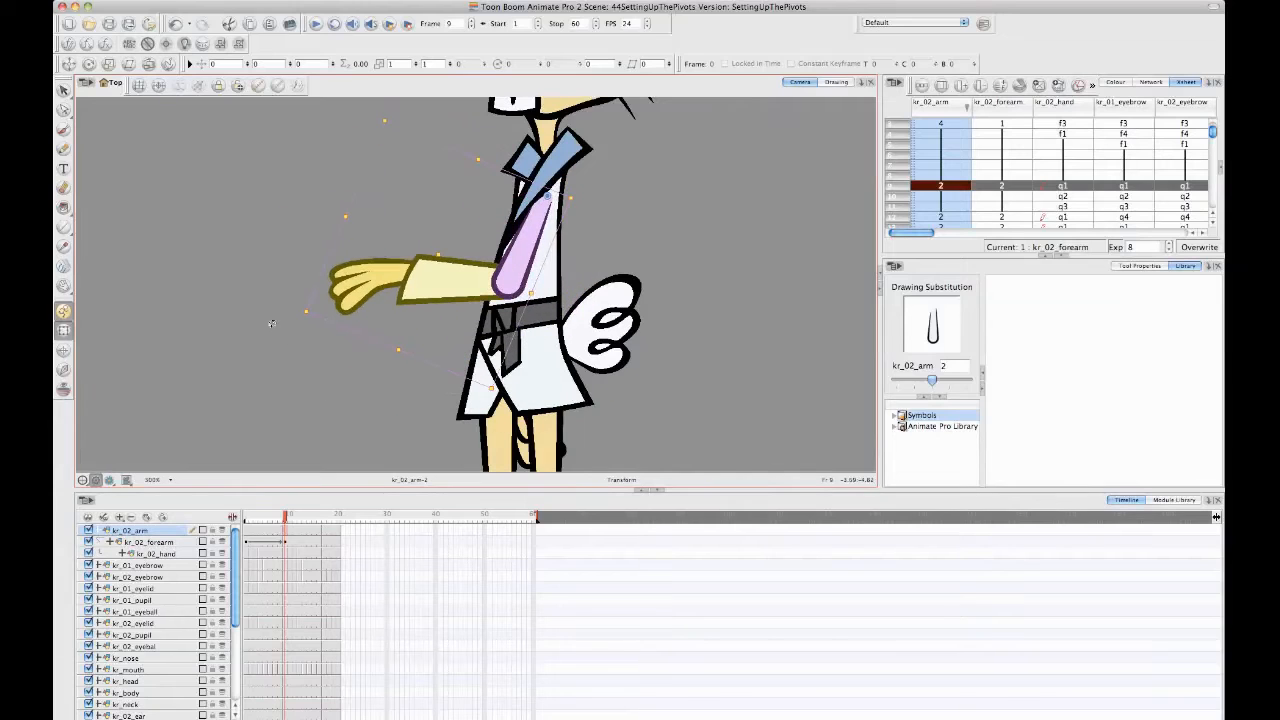
{"action": "key", "text": "super+z"}
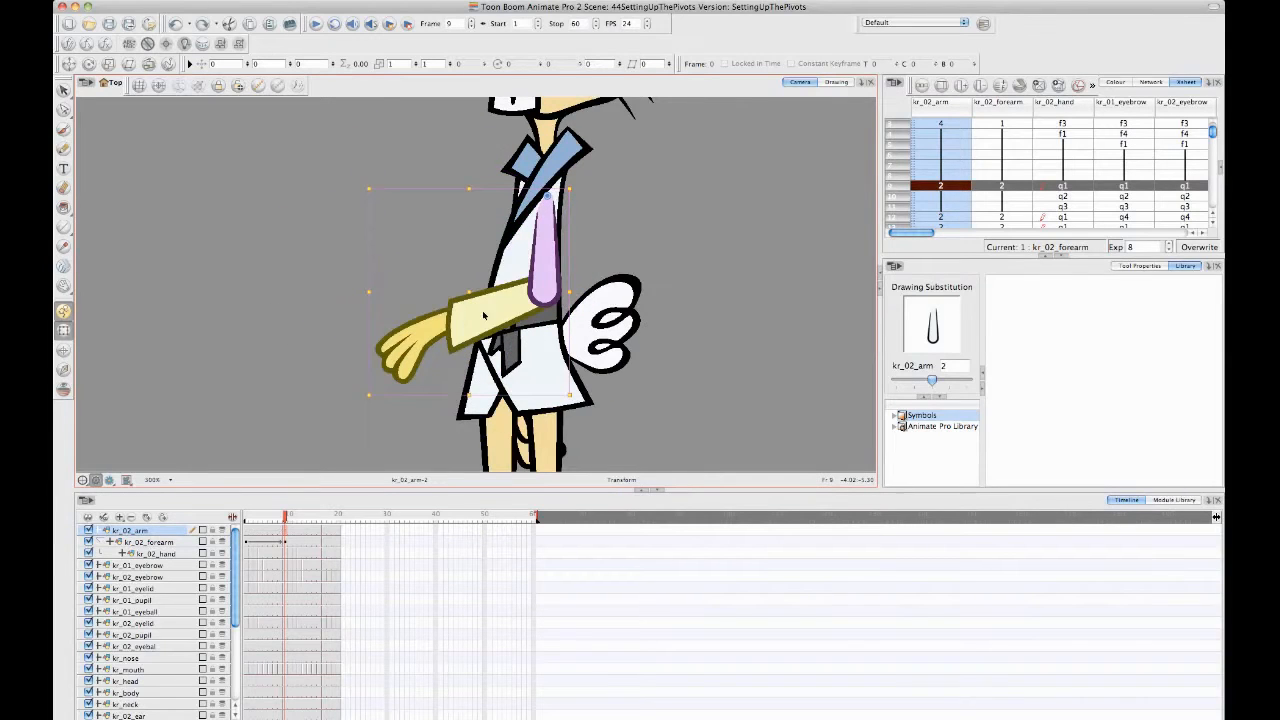
- Try stretching the rotated kr_02_forearm and its hand downward, and undo the stretch together with the earlier forearm rotation
{"action": "left_click", "coordinate": [483, 316]}
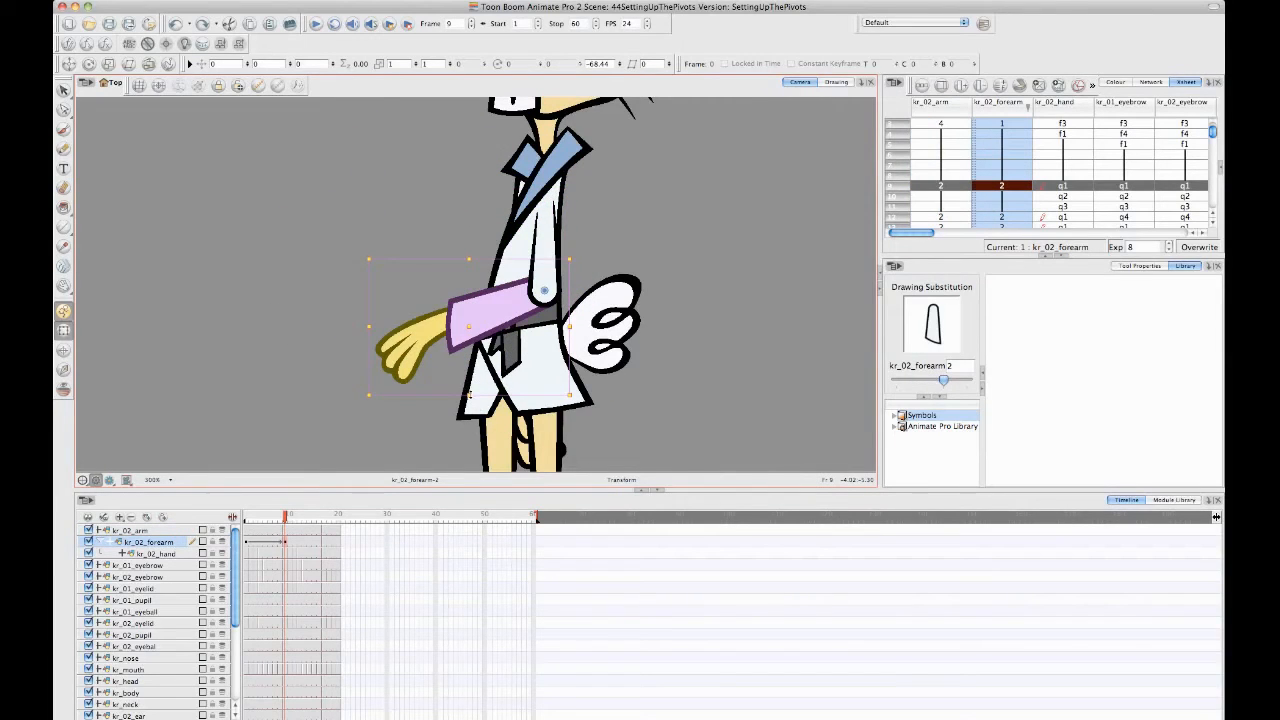
{"action": "left_click_drag", "start_coordinate": [468, 393], "coordinate": [488, 438]}
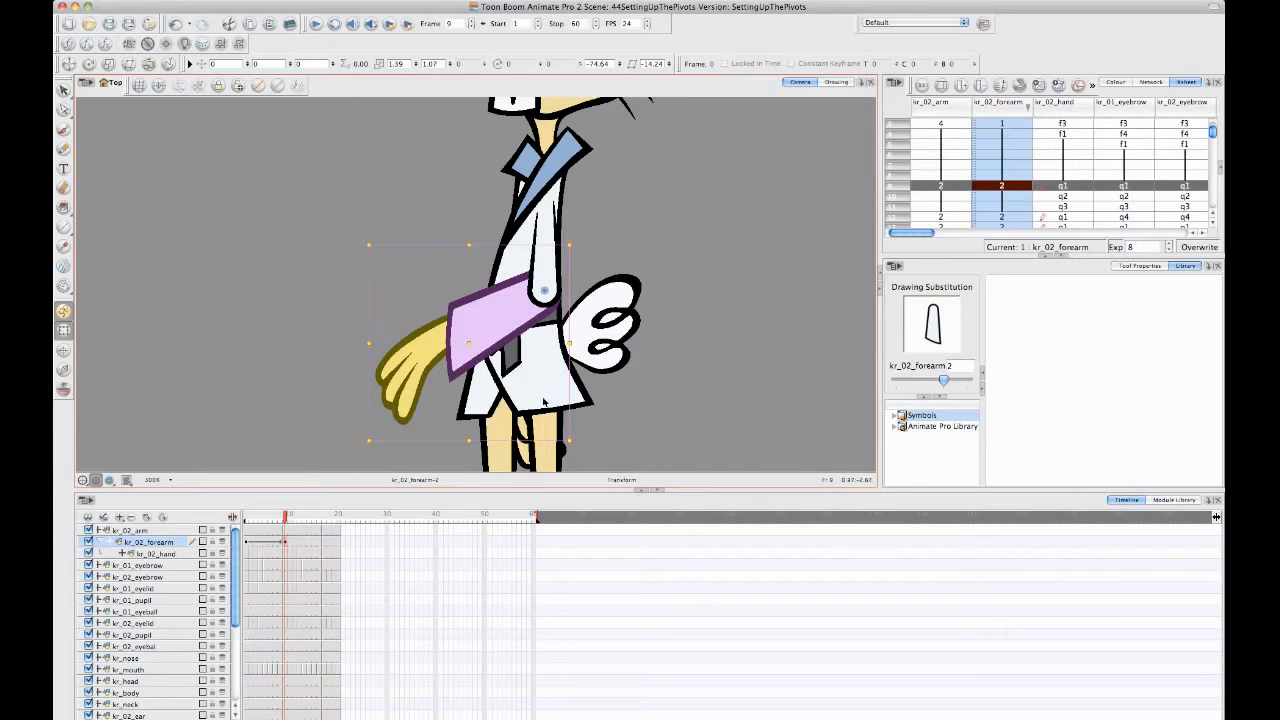
{"action": "key", "text": "super+z"}
{"action": "key", "text": "super+z"}
{"action": "key", "text": "super+z"}
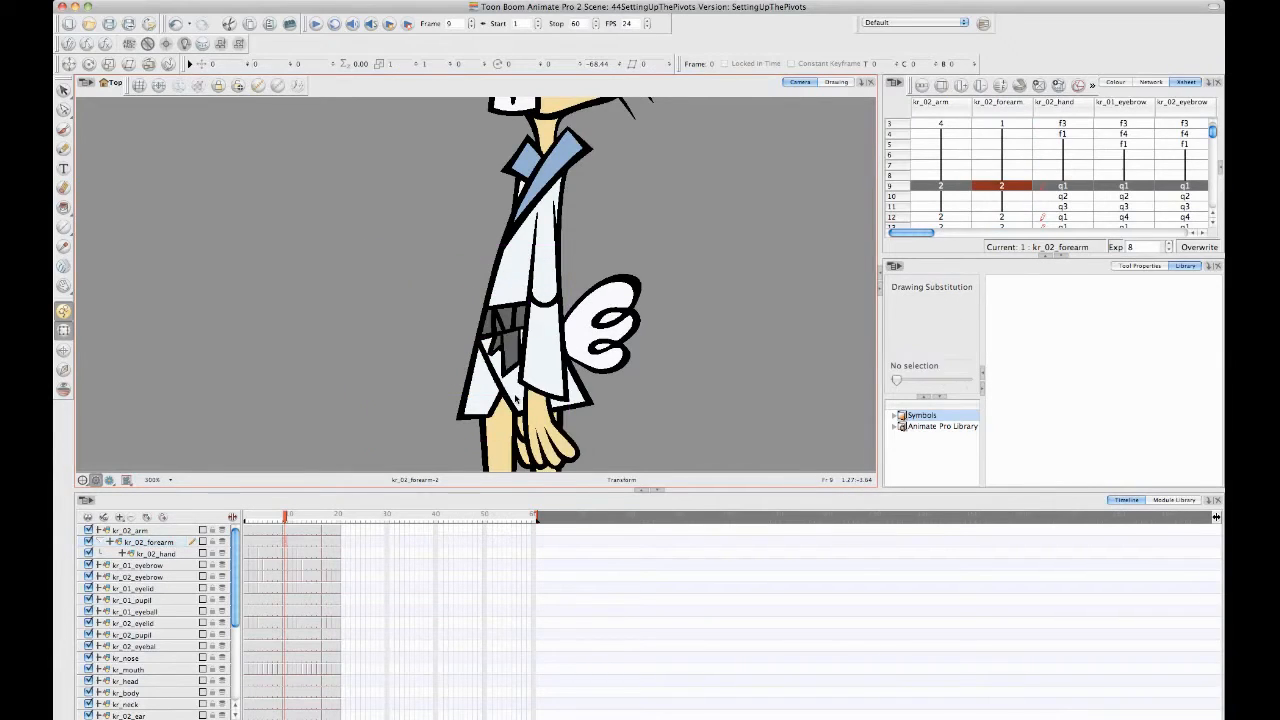
- Check which arm parts are selected together for the parented kr_02_forearm, kr_02_hand and kr_02_arm layers
{"action": "left_click", "coordinate": [156, 543]}
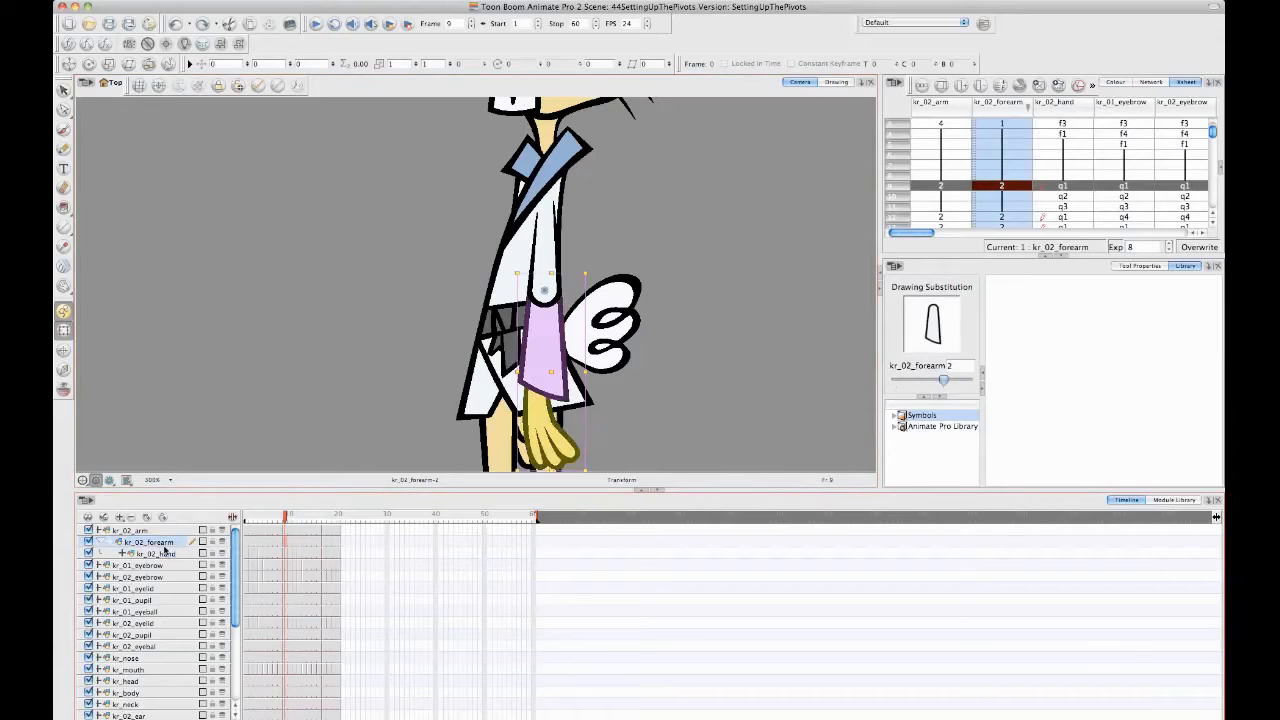
{"action": "left_click", "coordinate": [164, 553]}
{"action": "left_click", "coordinate": [150, 540]}
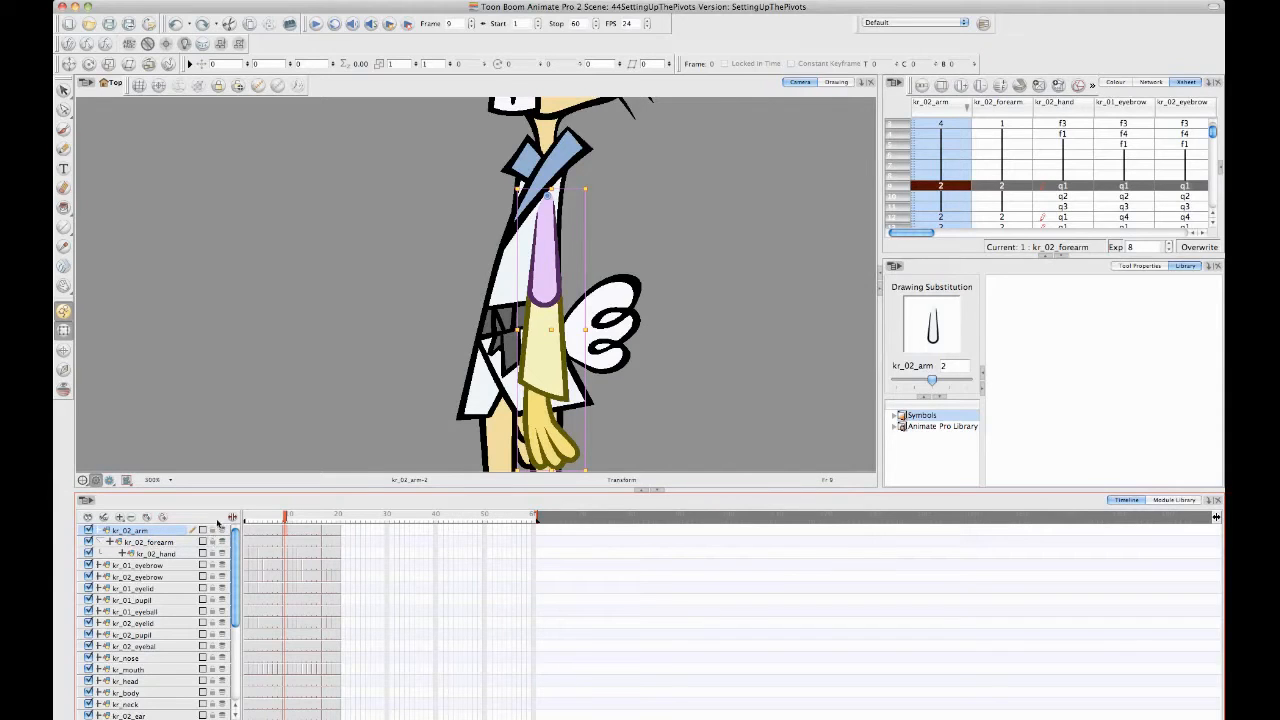
{"action": "left_click_drag", "start_coordinate": [386, 283], "coordinate": [417, 260]}
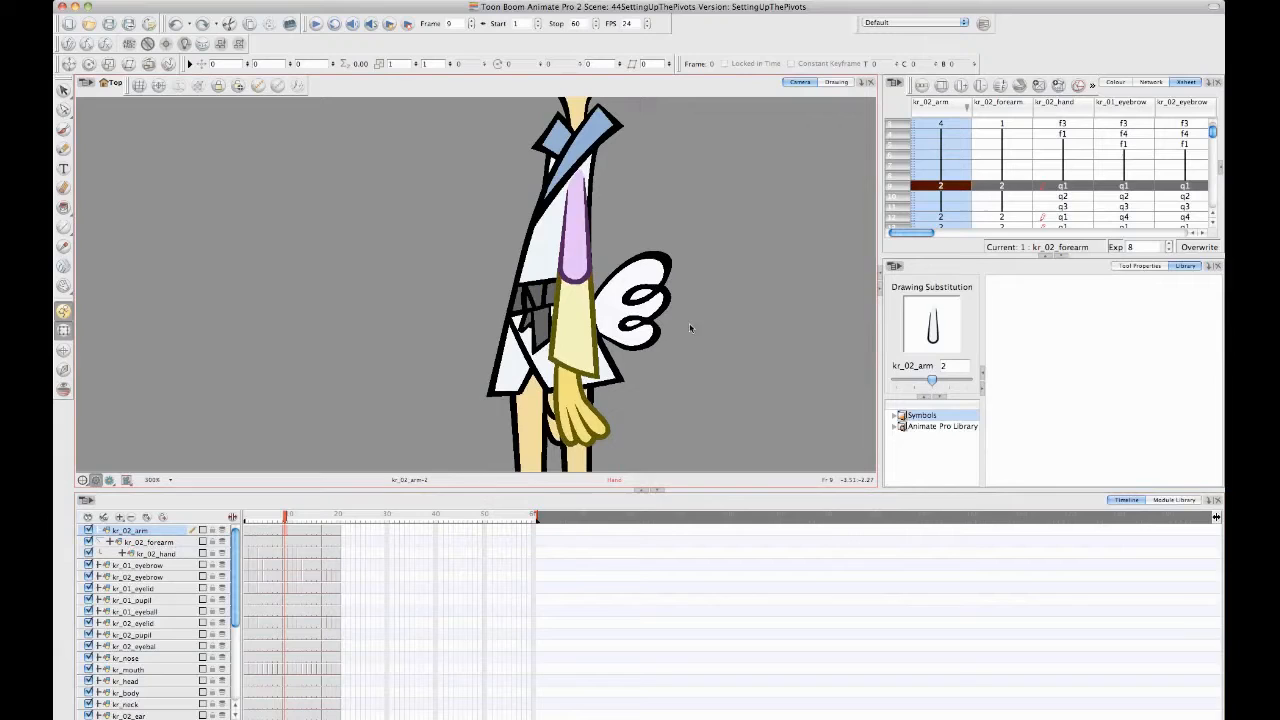
{"action": "left_click", "coordinate": [672, 377]}
{"action": "left_click", "coordinate": [578, 306]}
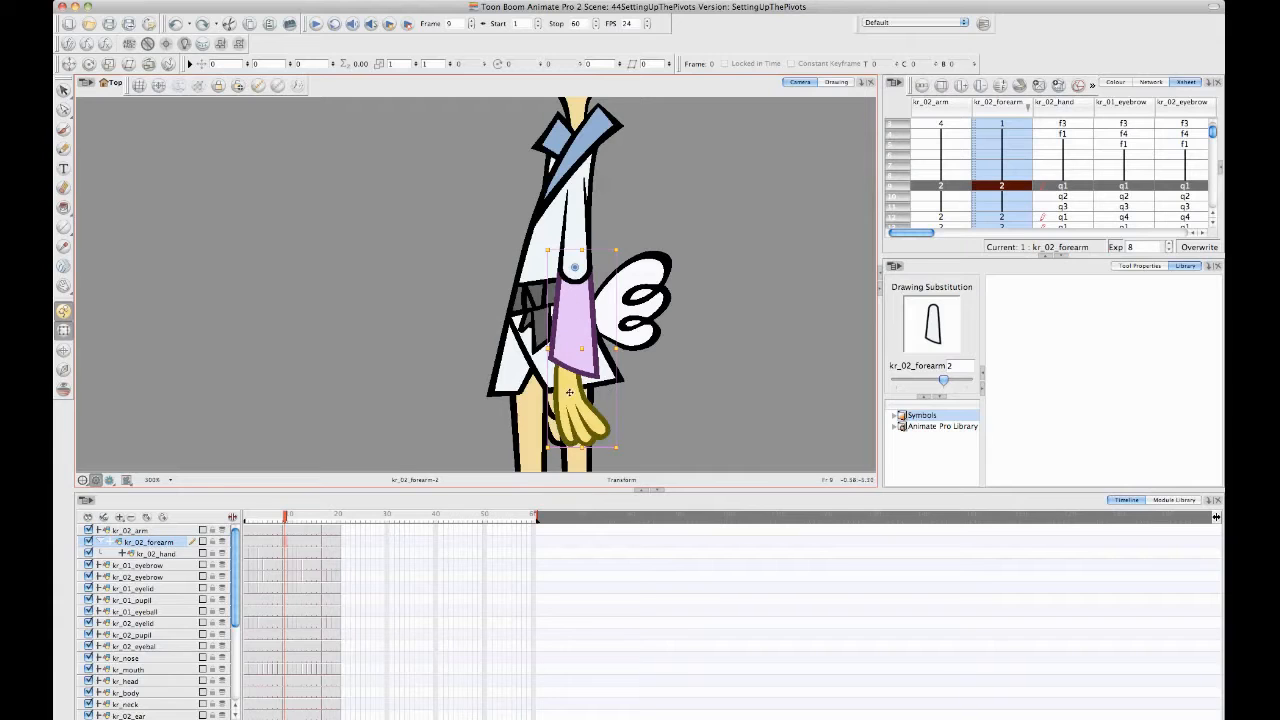
{"action": "left_click", "coordinate": [481, 371]}
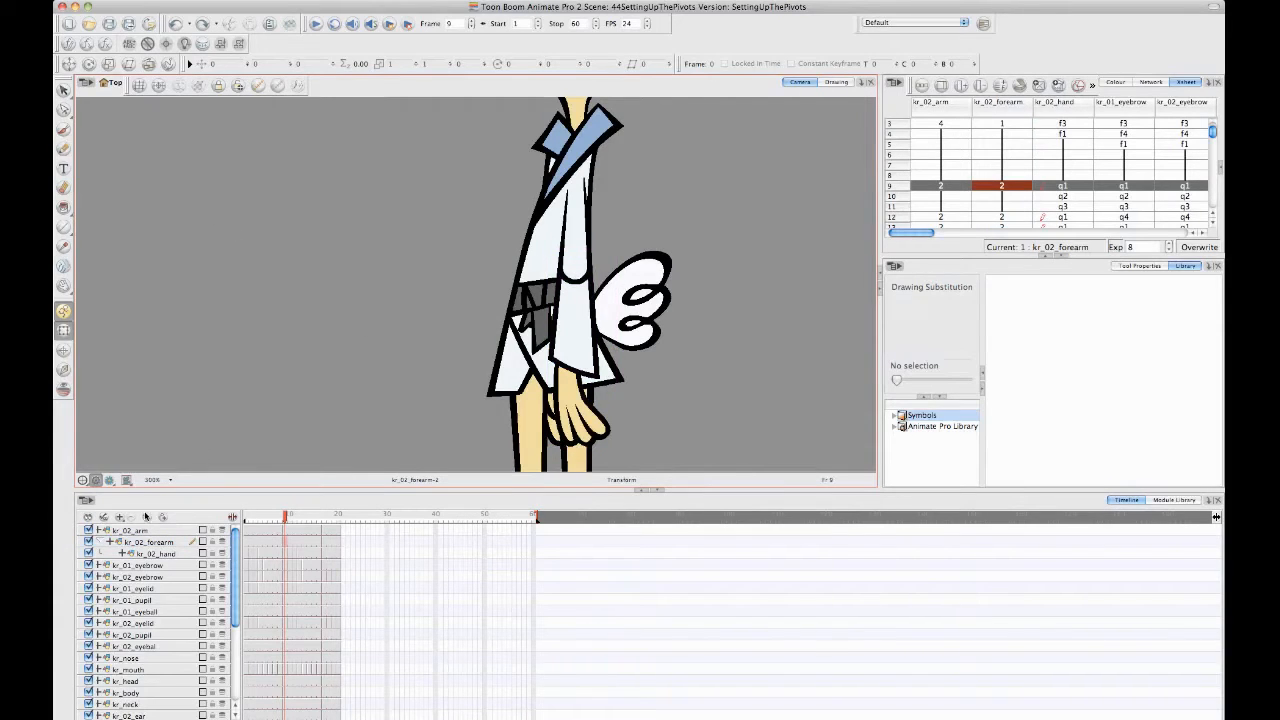
- Undo the direct parenting of the arm layers and add a parent peg to each of kr_02_forearm, kr_02_arm and kr_02_hand
{"action": "key", "text": "super+z"}
{"action": "key", "text": "super+z"}
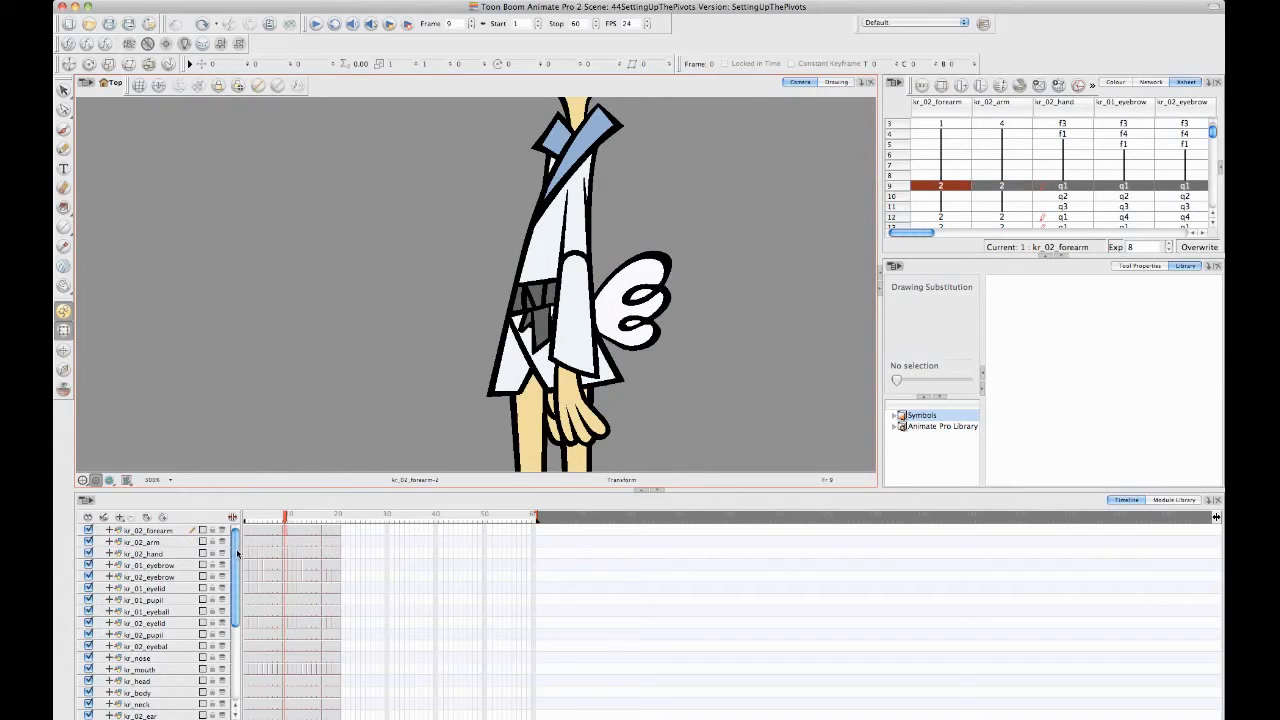
{"action": "left_click", "coordinate": [170, 554]}
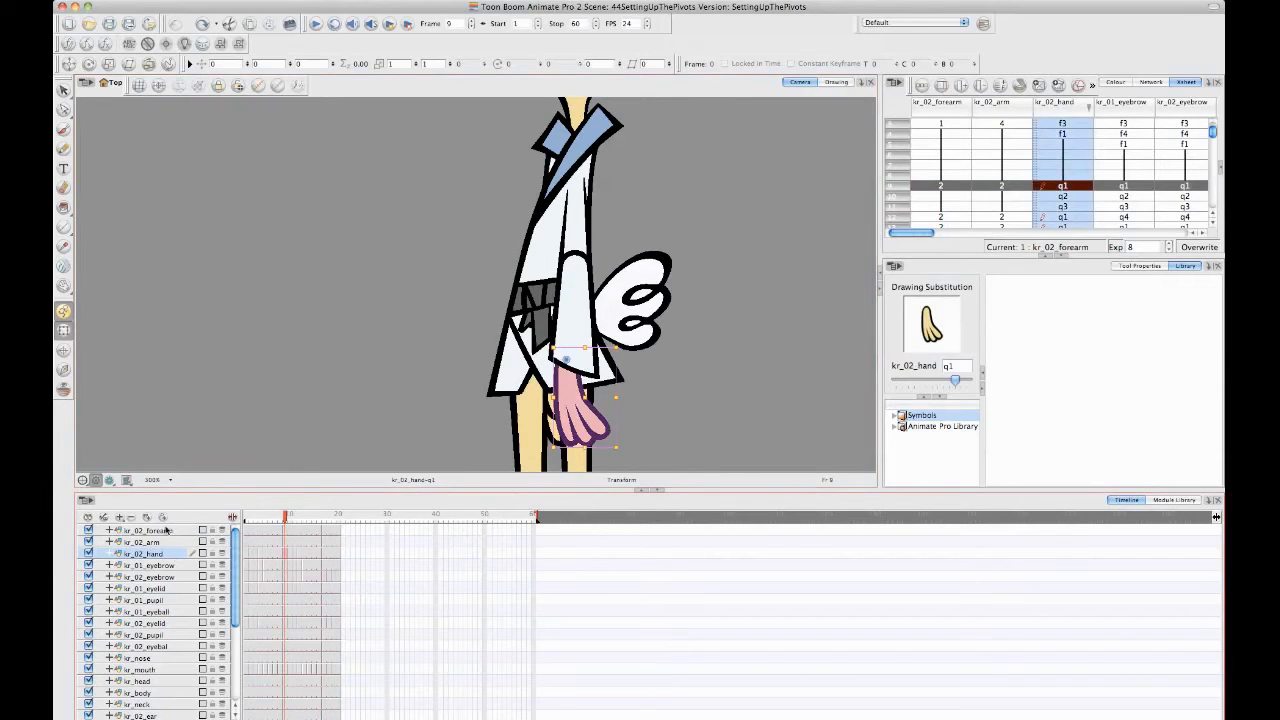
{"action": "left_click", "coordinate": [169, 532], "text": "shift"}
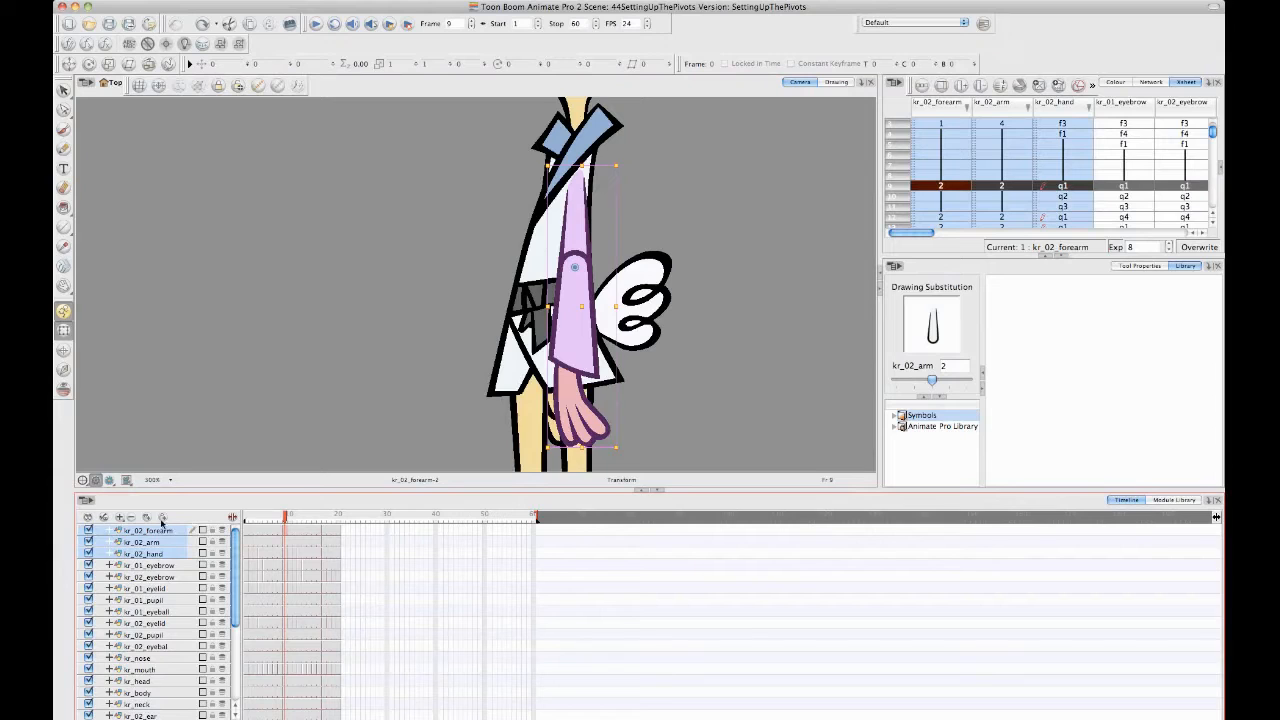
{"action": "left_click", "coordinate": [163, 518]}
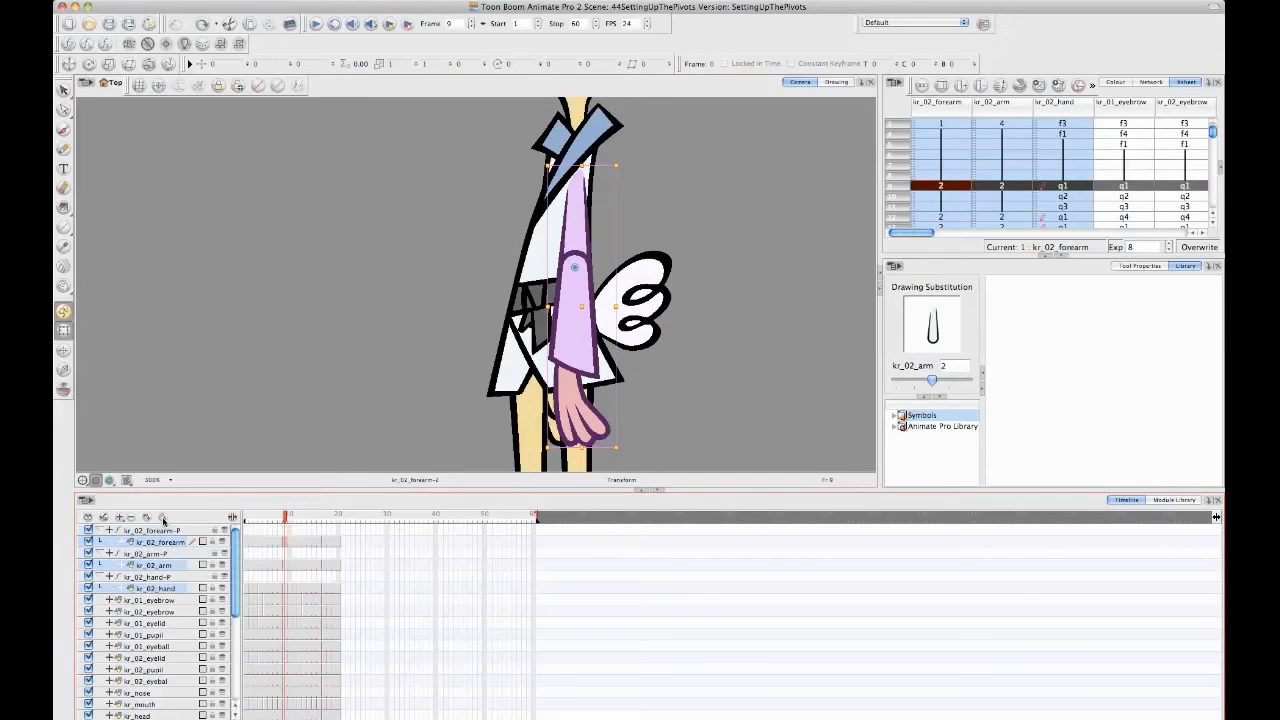
{"action": "left_click", "coordinate": [185, 599]}
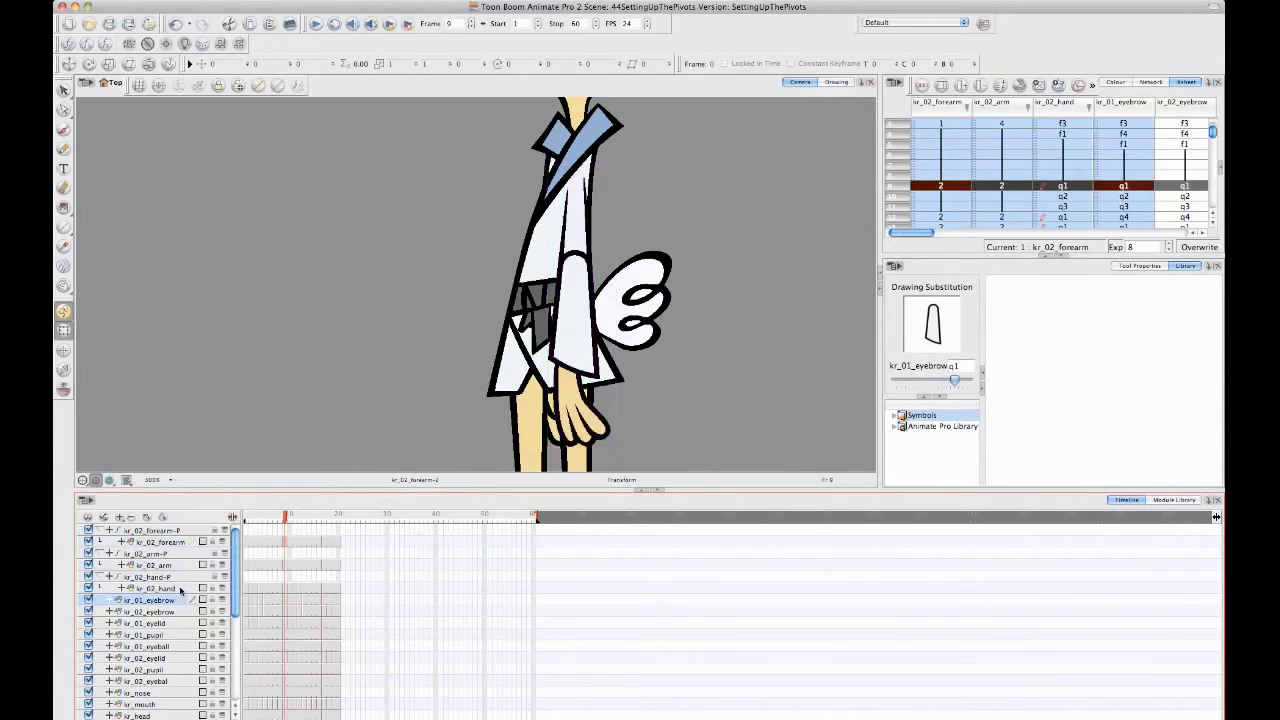
- Parent the kr_02_hand-P peg, with its hand drawing, to the kr_02_forearm-P peg
{"action": "left_click", "coordinate": [187, 577]}
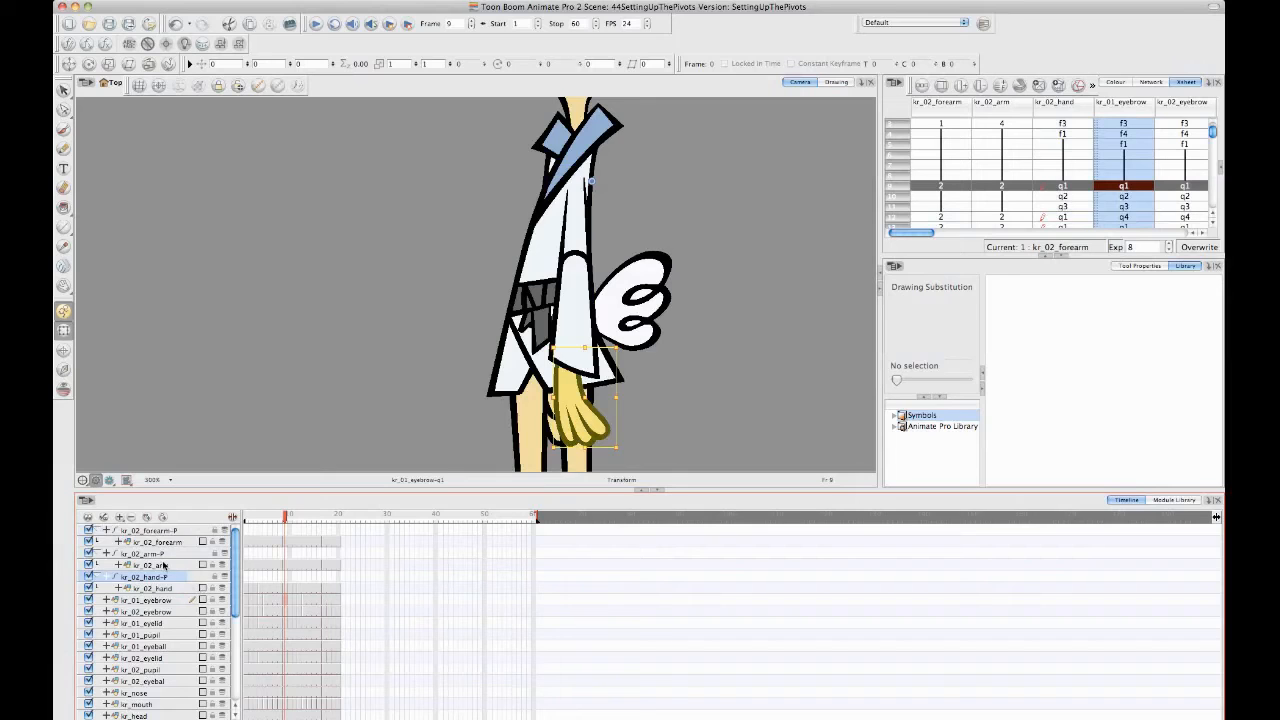
{"action": "left_click", "coordinate": [165, 554]}
{"action": "left_click", "coordinate": [165, 541]}
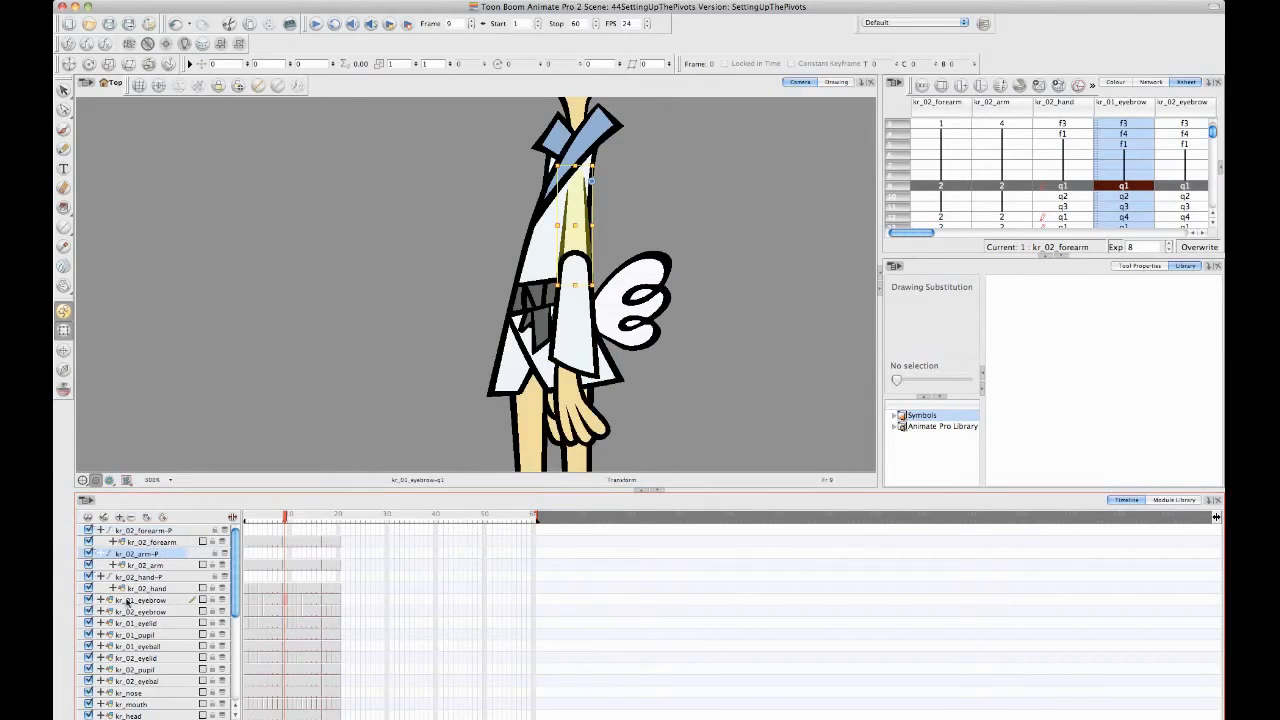
{"action": "left_click", "coordinate": [160, 578]}
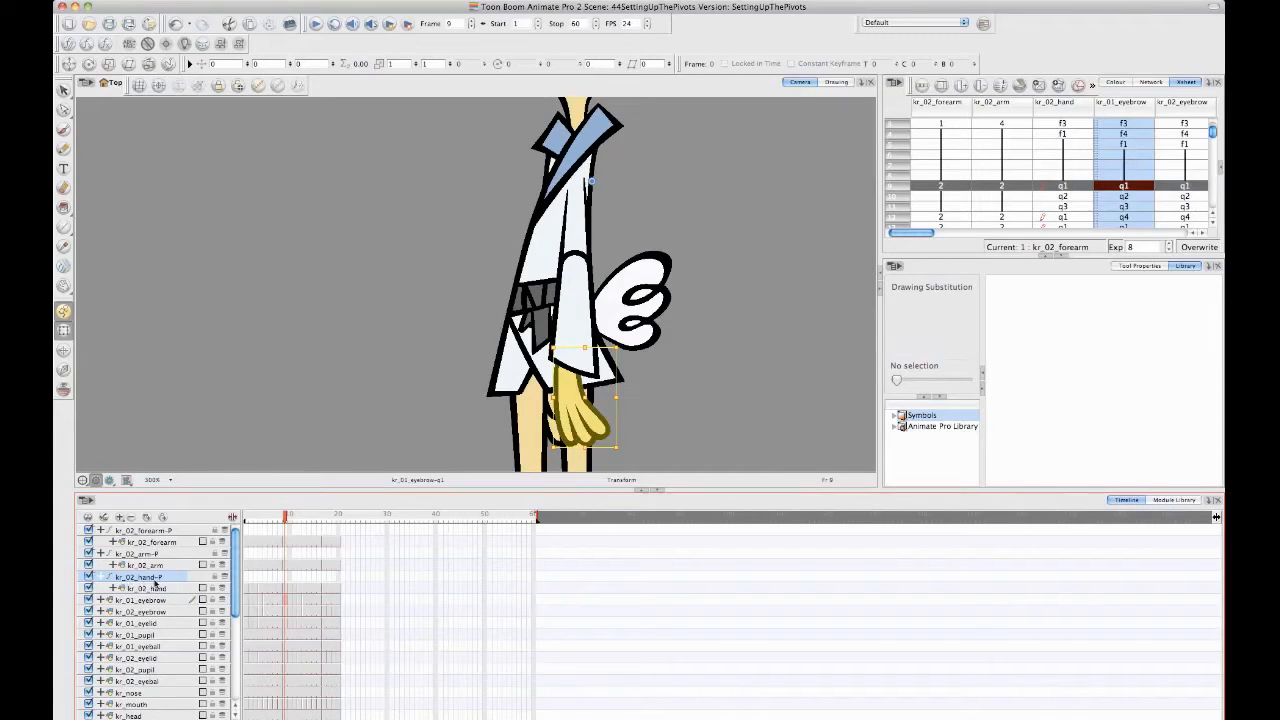
{"action": "left_click_drag", "start_coordinate": [168, 580], "coordinate": [172, 536]}
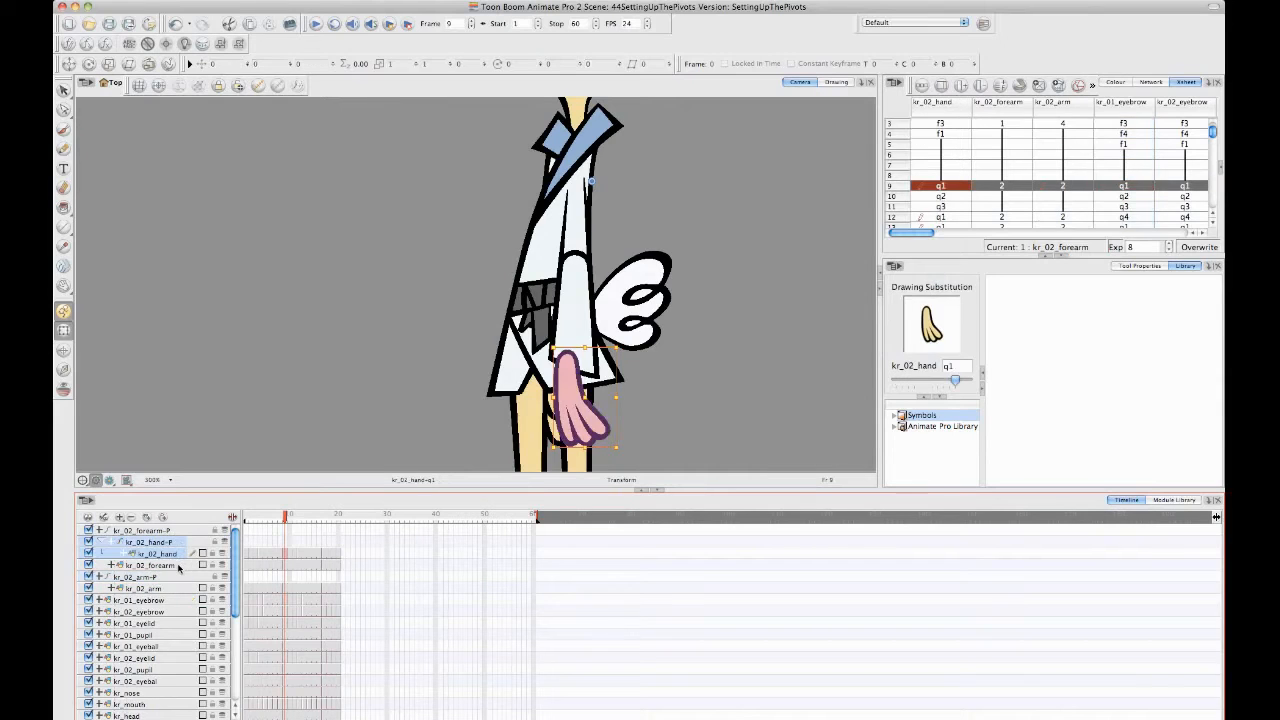
- Parent the kr_02_forearm-P peg, with the hand peg beneath it, to the kr_02_arm-P peg
{"action": "left_click", "coordinate": [158, 566]}
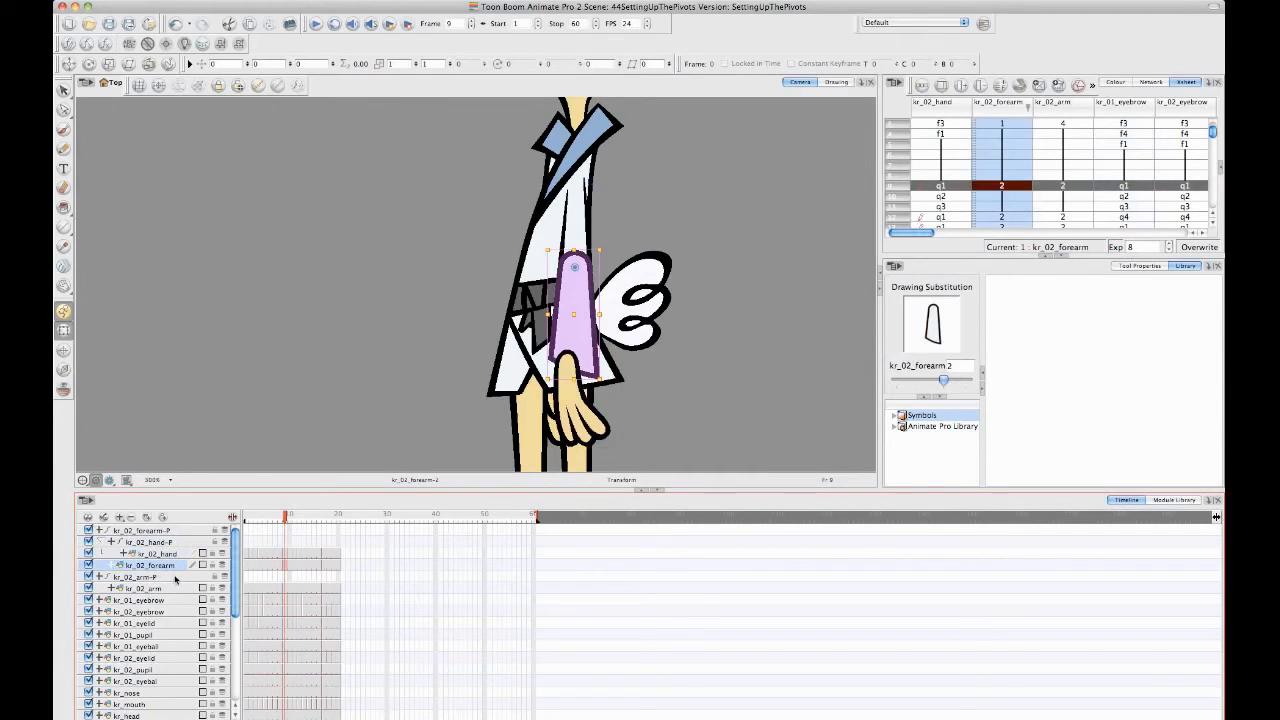
{"action": "left_click", "coordinate": [163, 532]}
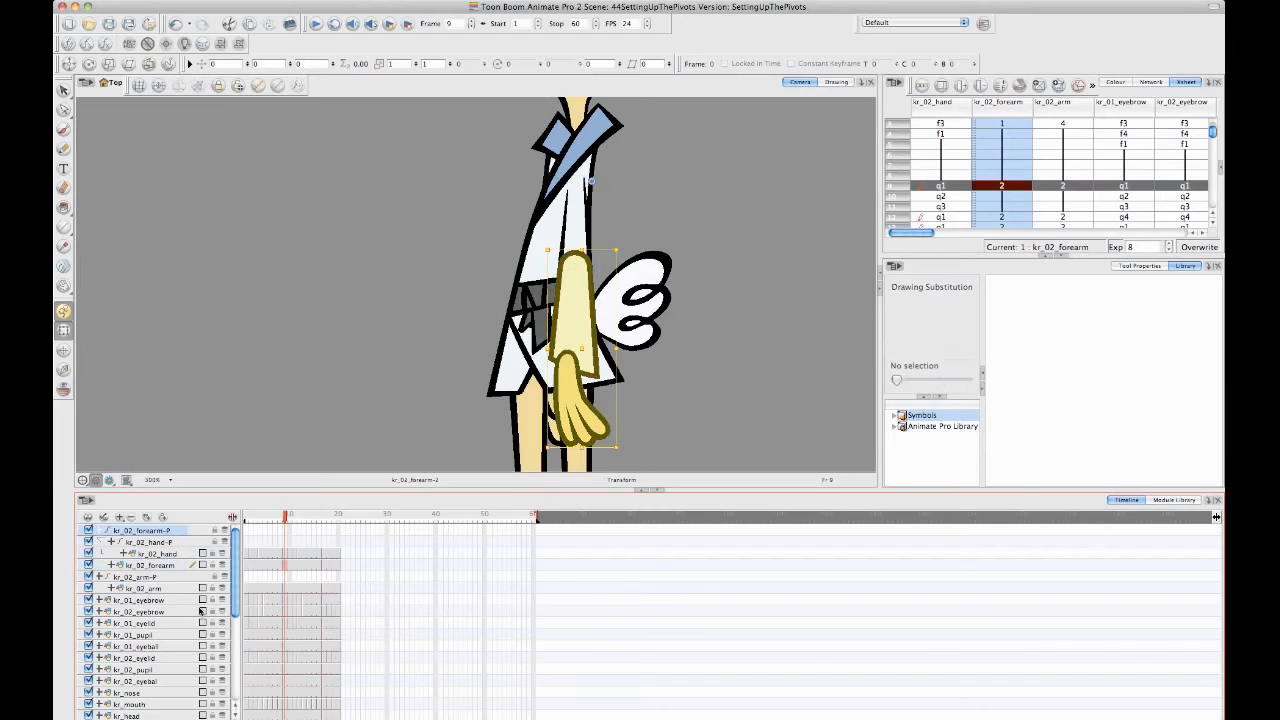
{"action": "left_click", "coordinate": [150, 578]}
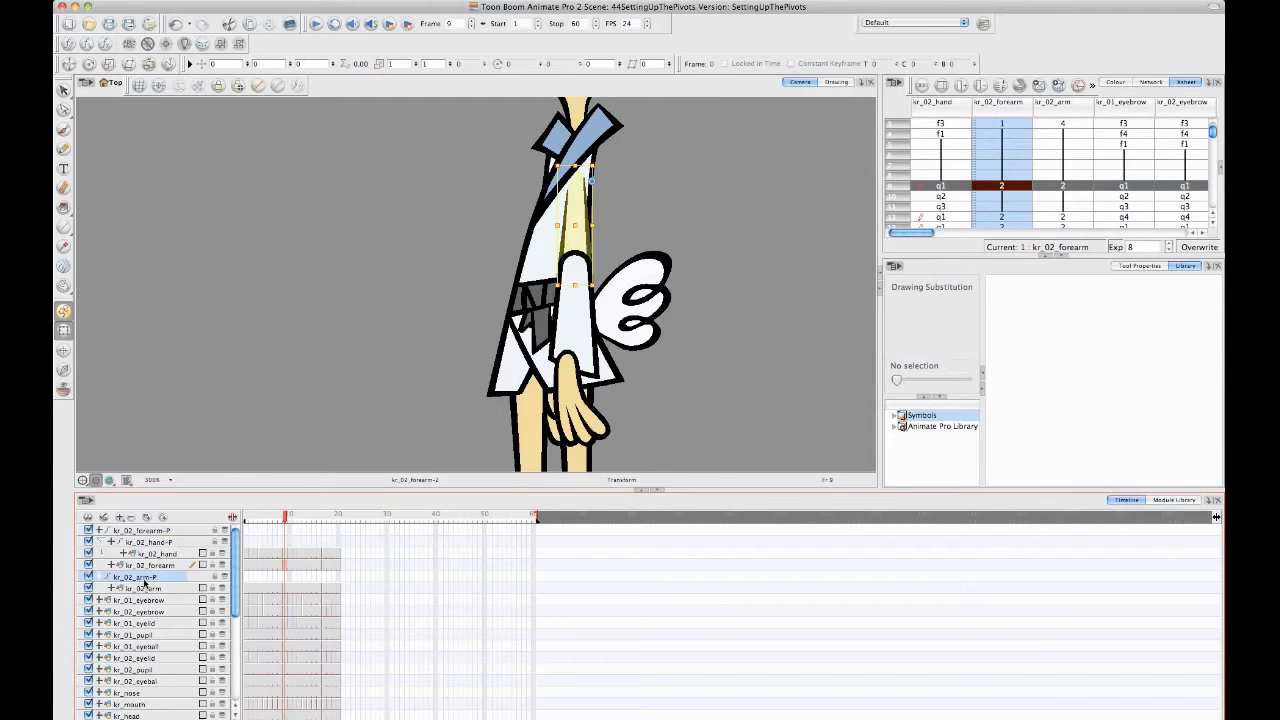
{"action": "left_click", "coordinate": [153, 532]}
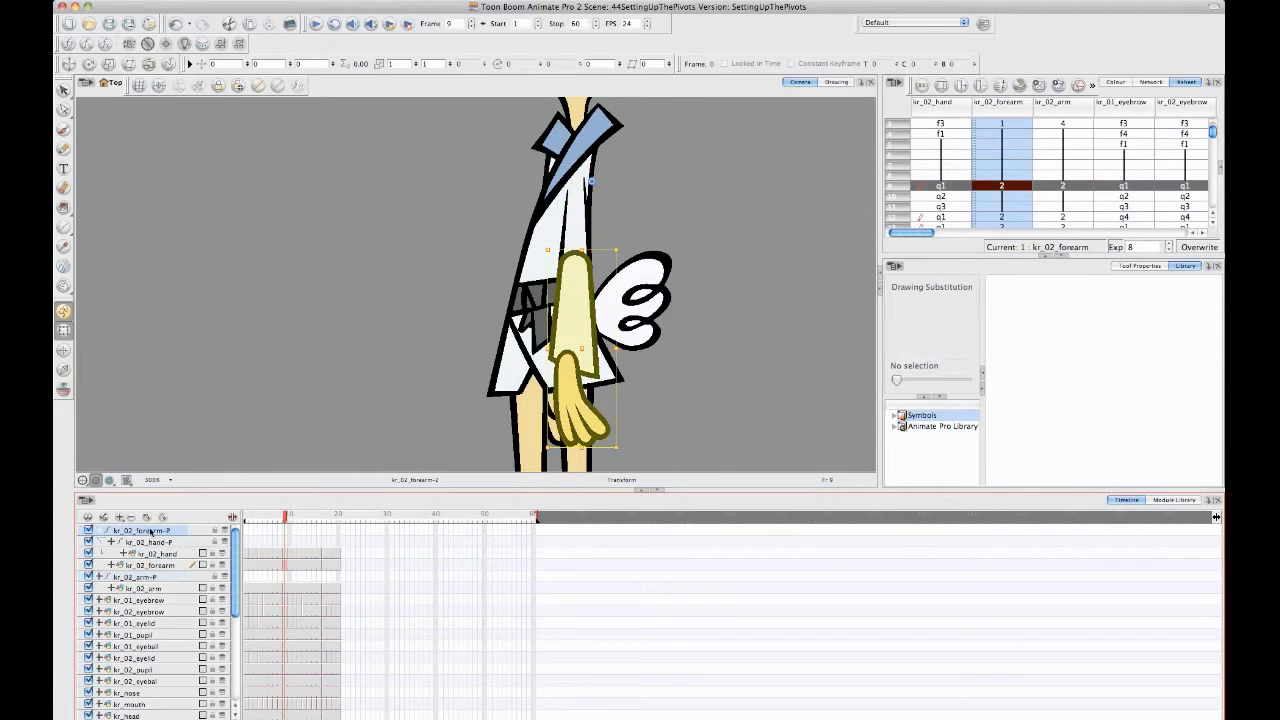
{"action": "left_click_drag", "start_coordinate": [152, 533], "coordinate": [162, 578]}
- Compare what each arm, forearm and hand peg selects with what each arm drawing layer selects on its own
{"action": "left_click", "coordinate": [158, 531]}
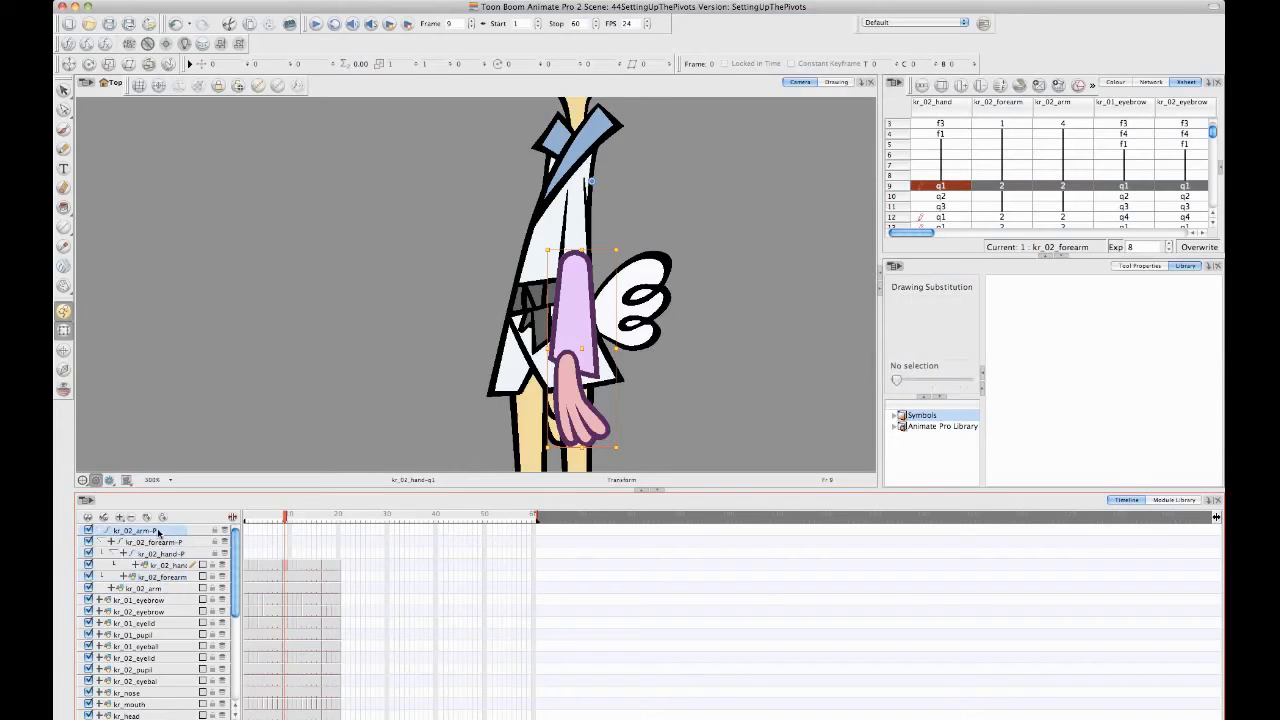
{"action": "key", "text": "space"}
{"action": "left_click_drag", "start_coordinate": [240, 295], "coordinate": [309, 287]}
{"action": "key", "text": "space"}
{"action": "left_click_drag", "start_coordinate": [498, 303], "coordinate": [442, 285]}
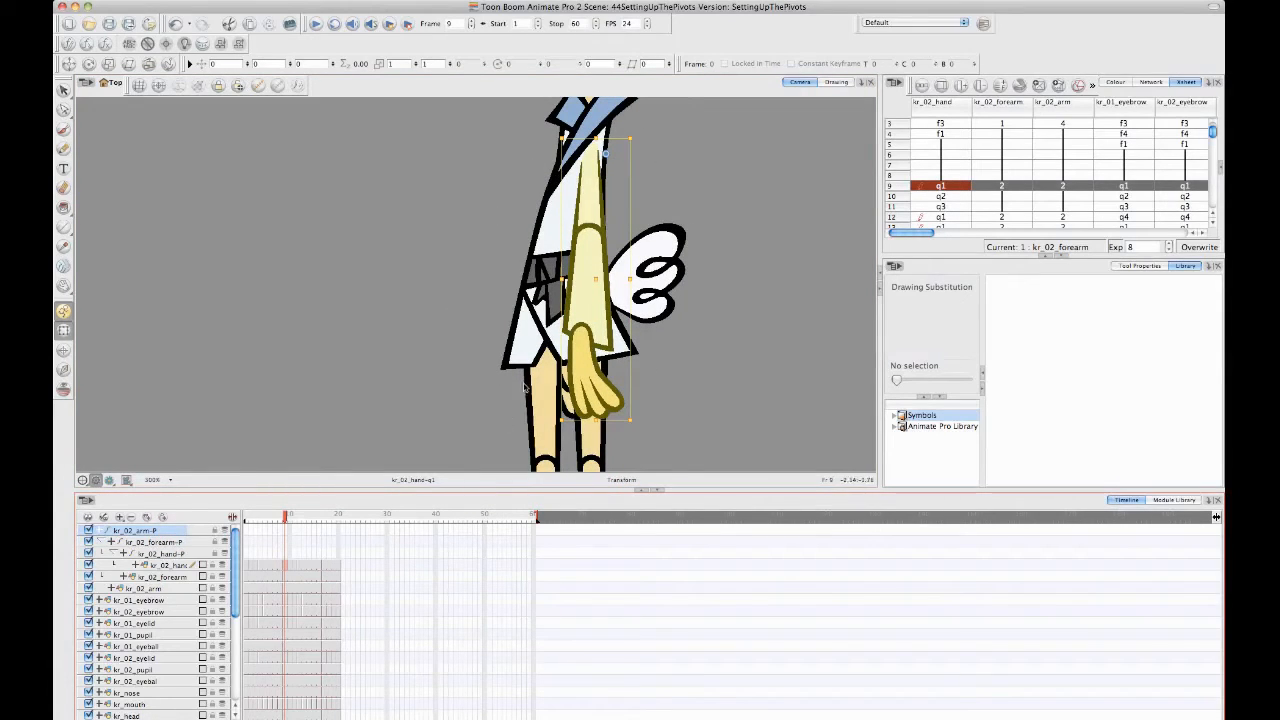
{"action": "left_click", "coordinate": [174, 543]}
{"action": "left_click", "coordinate": [171, 552]}
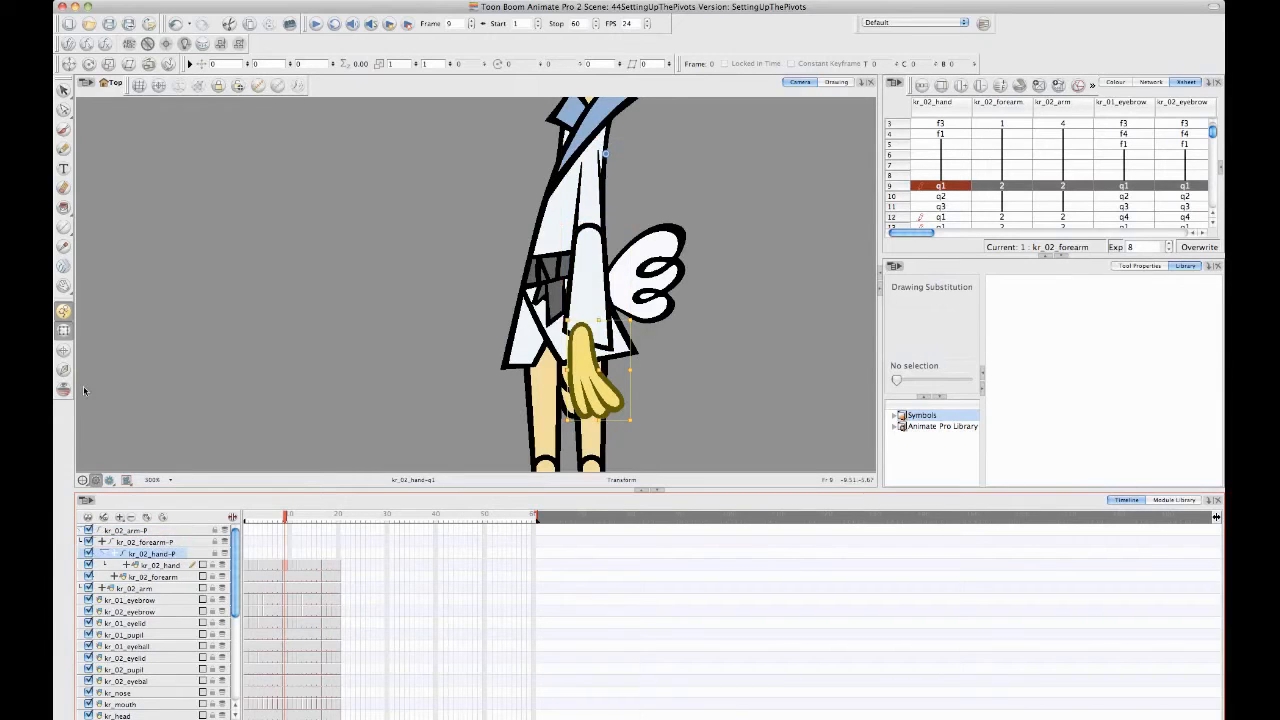
{"action": "left_click", "coordinate": [166, 566]}
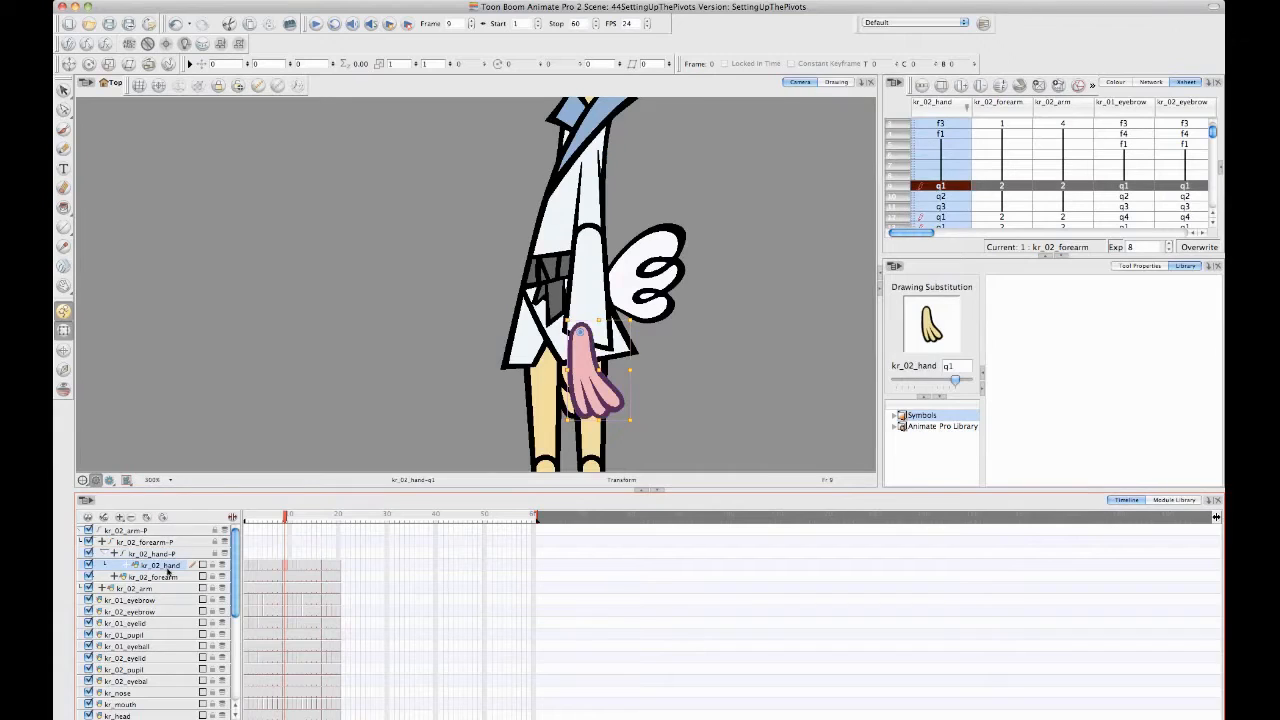
{"action": "left_click", "coordinate": [168, 576]}
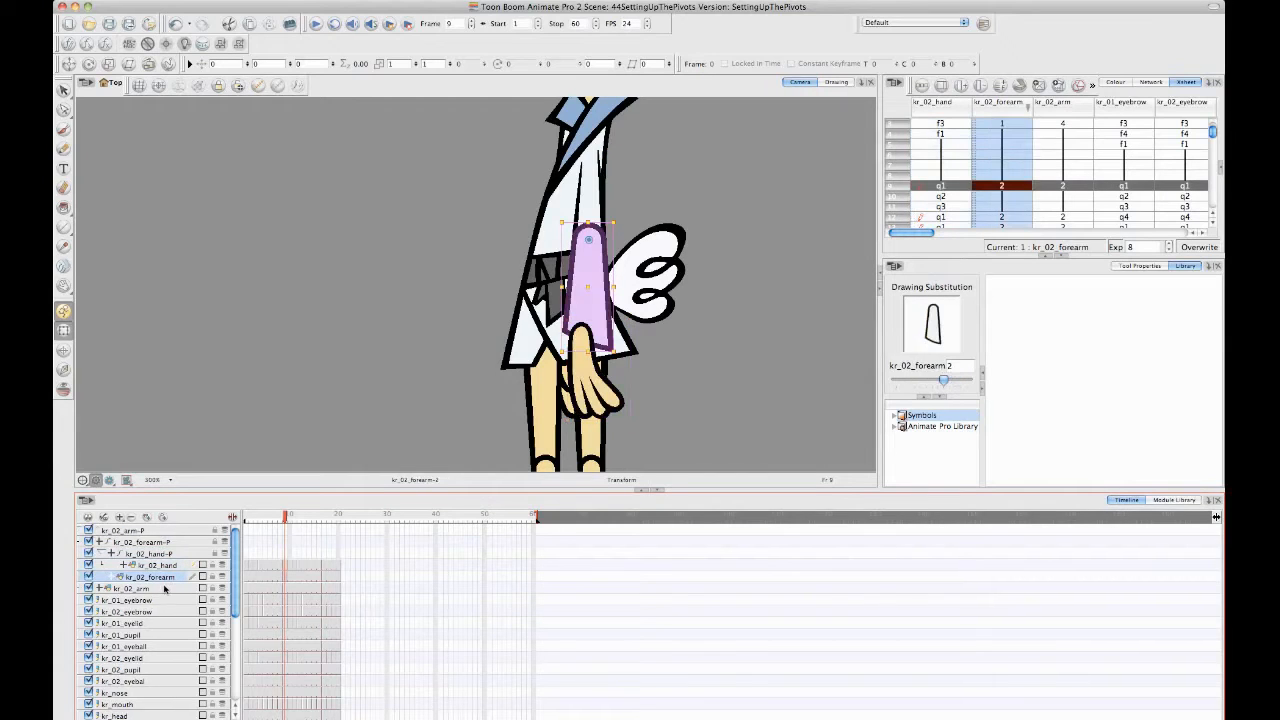
{"action": "left_click", "coordinate": [164, 589]}
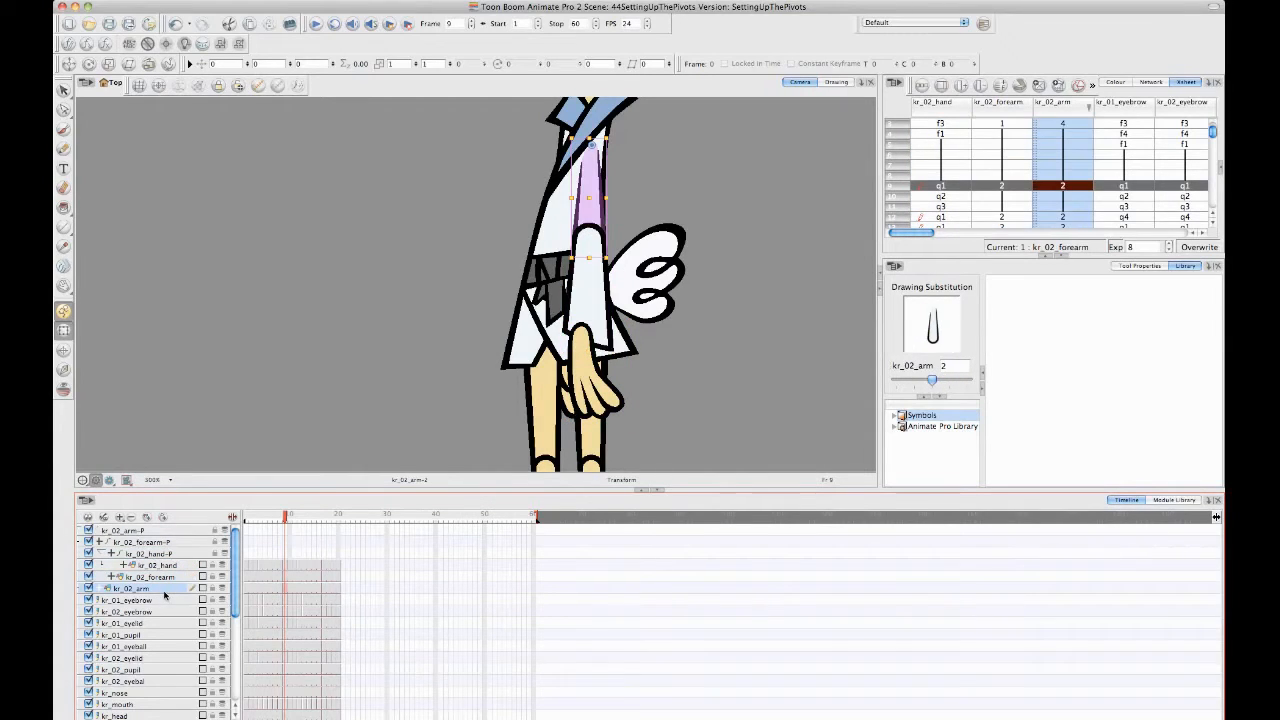
{"action": "left_click", "coordinate": [169, 577]}
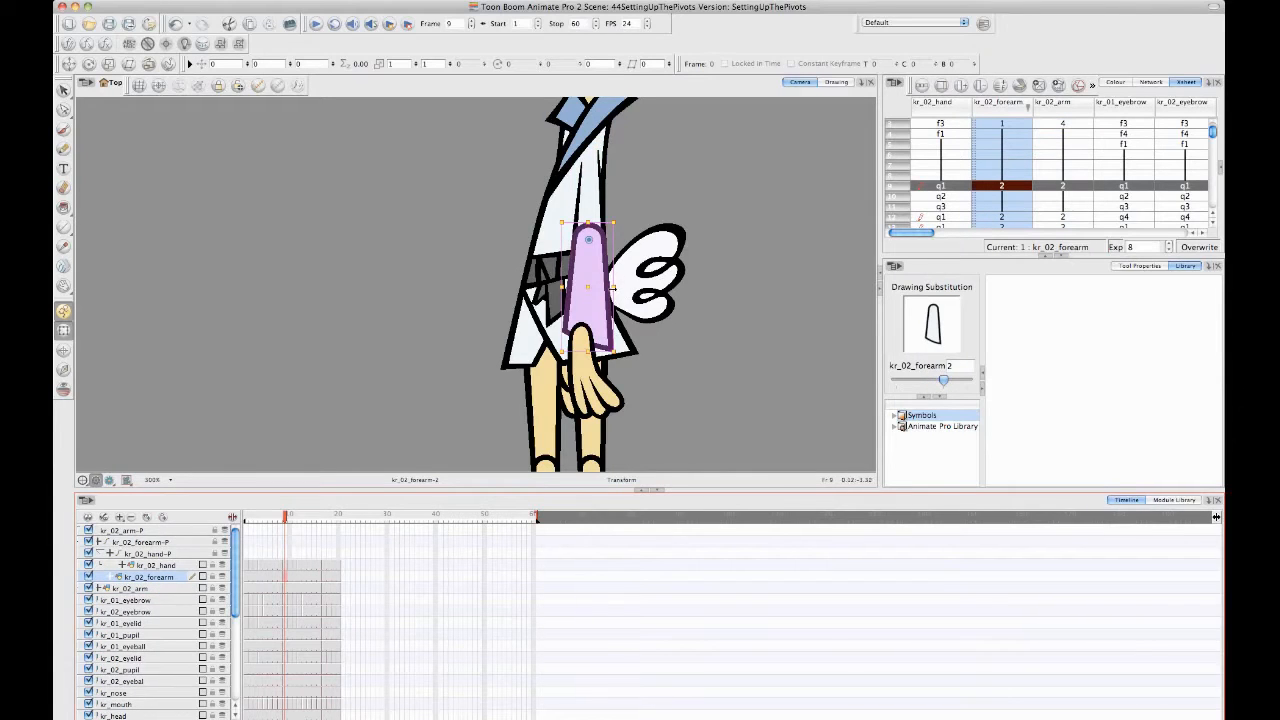
- Try widening the kr_02_forearm drawing on its own, independent of the hand, and undo the change
{"action": "mouse_move", "coordinate": [613, 288]}
{"action": "left_mouse_down"}
{"action": "mouse_move", "coordinate": [638, 295]}
{"action": "mouse_move", "coordinate": [607, 298]}
{"action": "mouse_move", "coordinate": [668, 292]}
{"action": "left_mouse_up"}
{"action": "key", "text": "ctrl+z"}
{"action": "left_click", "coordinate": [387, 370]}
{"action": "key", "text": "space"}
{"action": "left_click_drag", "start_coordinate": [341, 334], "coordinate": [351, 323]}
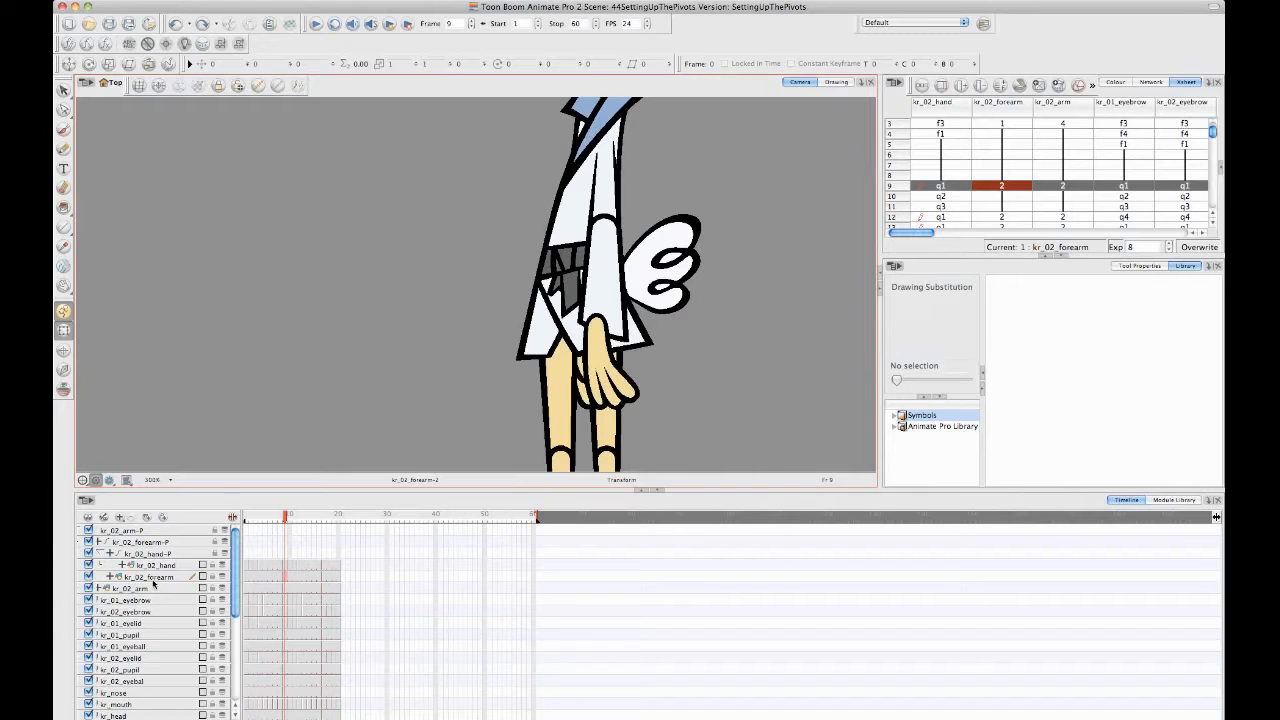
- Select the kr_02_hand drawing and locate its module and the neighbouring arm modules in an enlarged Network view
{"action": "left_click", "coordinate": [152, 580]}
{"action": "left_click", "coordinate": [160, 566]}
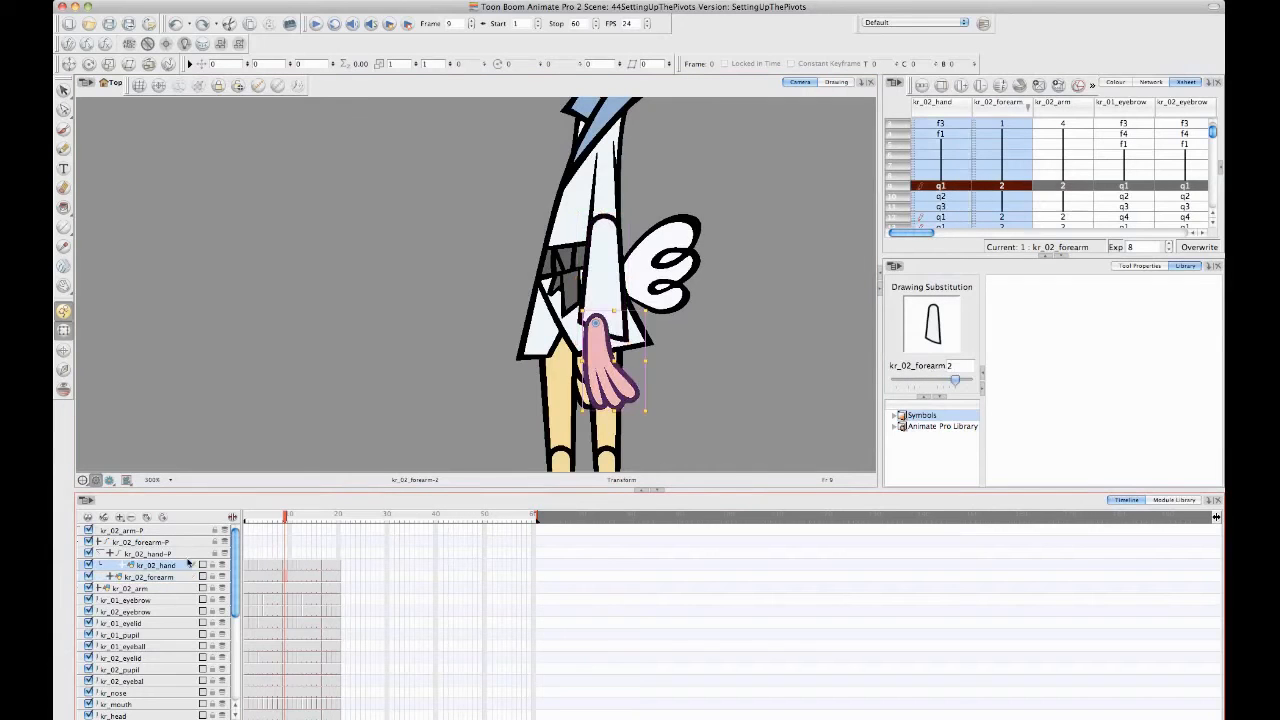
{"action": "scroll", "coordinate": [654, 360], "scroll_direction": "down", "scroll_amount": 2}
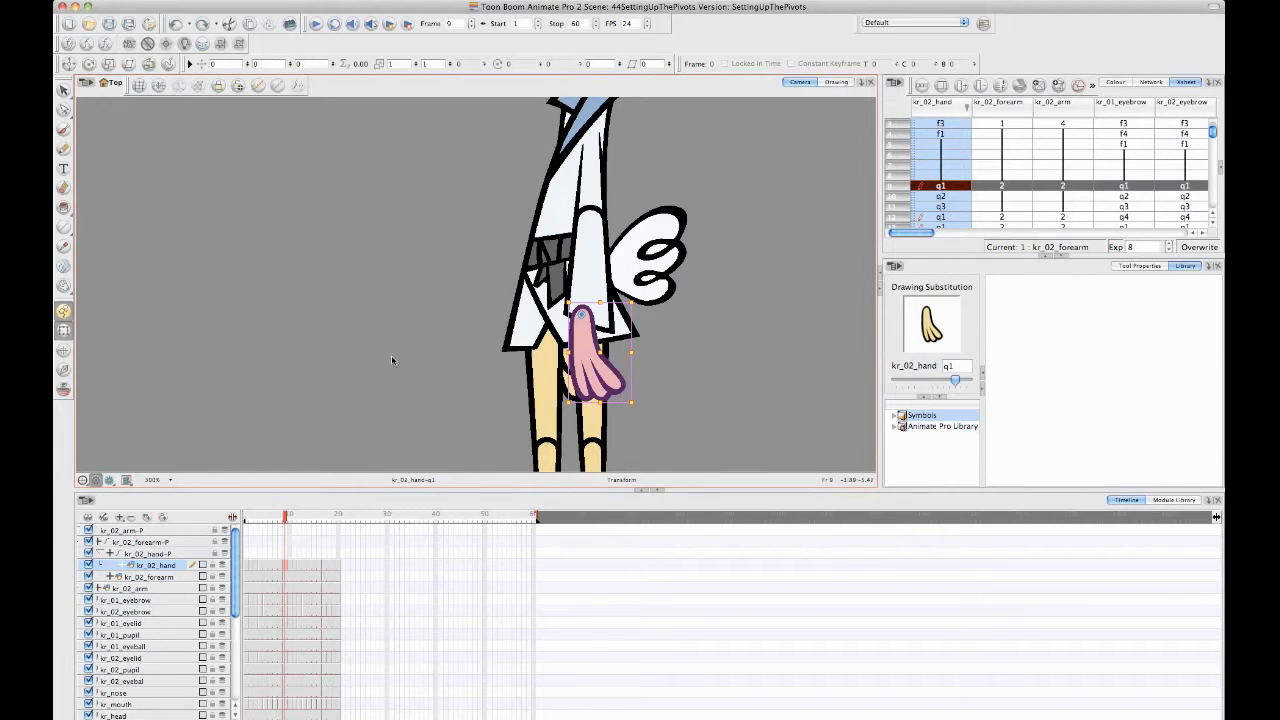
{"action": "left_click", "coordinate": [1160, 86]}
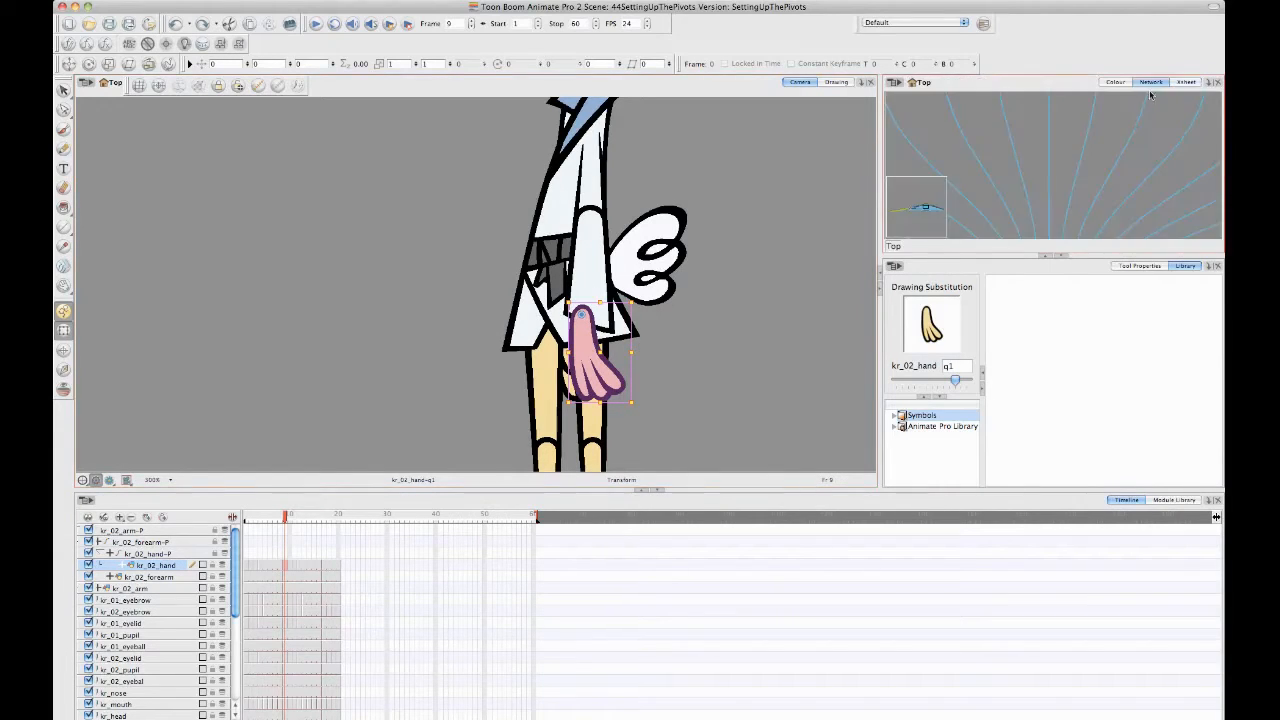
{"action": "key", "text": "grave"}
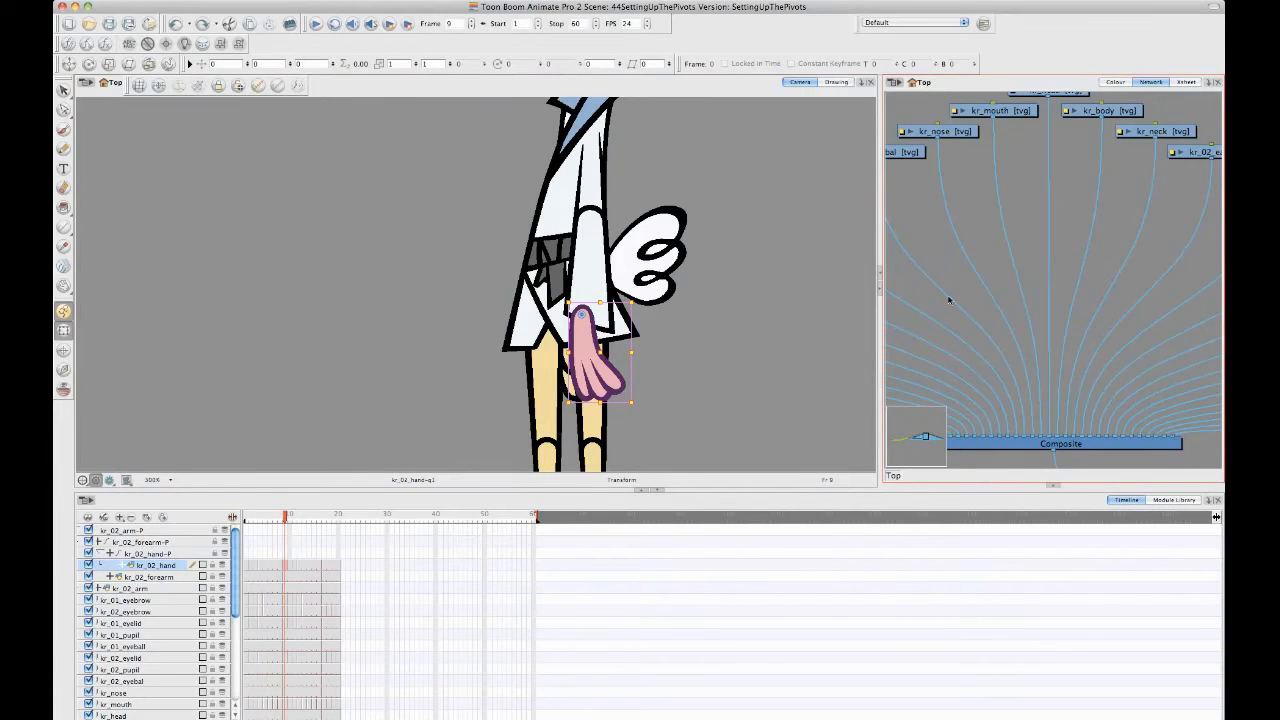
{"action": "left_click_drag", "start_coordinate": [998, 193], "coordinate": [1074, 294]}
{"action": "left_click_drag", "start_coordinate": [992, 298], "coordinate": [1215, 121]}
{"action": "left_click_drag", "start_coordinate": [908, 257], "coordinate": [1220, 270]}
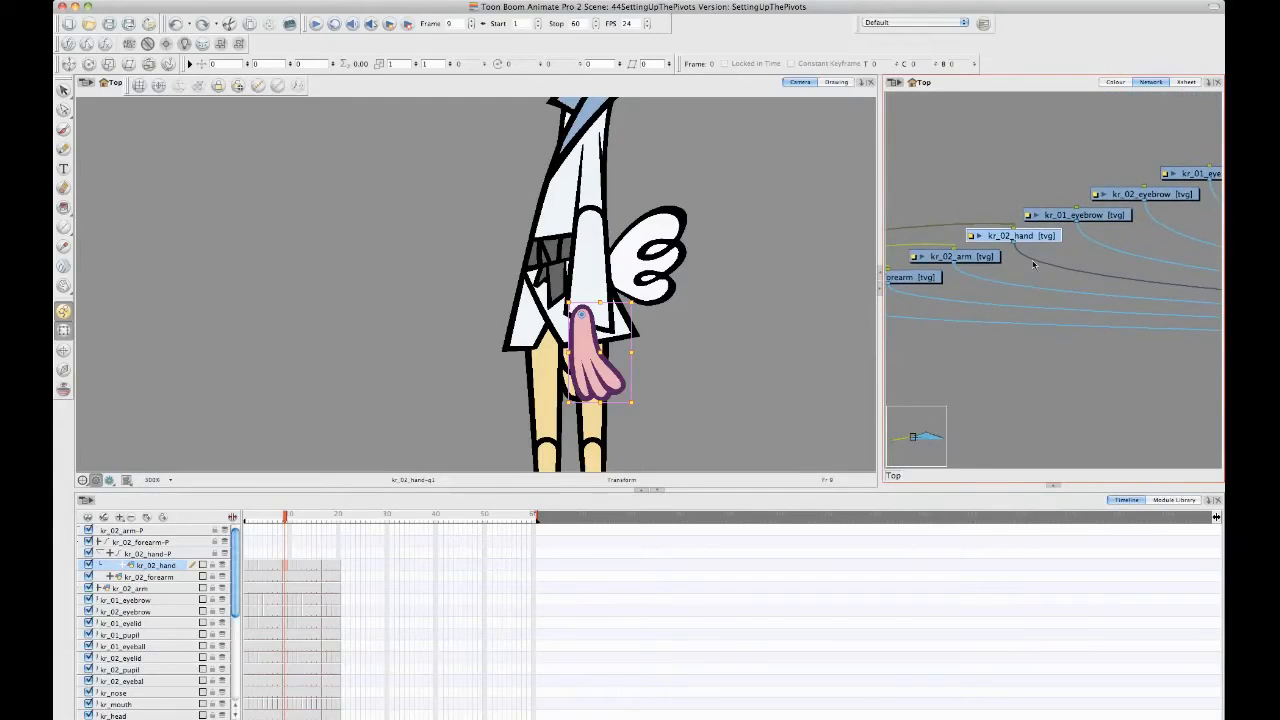
{"action": "mouse_move", "coordinate": [894, 260]}
{"action": "left_mouse_down"}
{"action": "mouse_move", "coordinate": [1043, 277]}
{"action": "mouse_move", "coordinate": [1092, 303]}
{"action": "mouse_move", "coordinate": [872, 251]}
{"action": "left_mouse_up"}
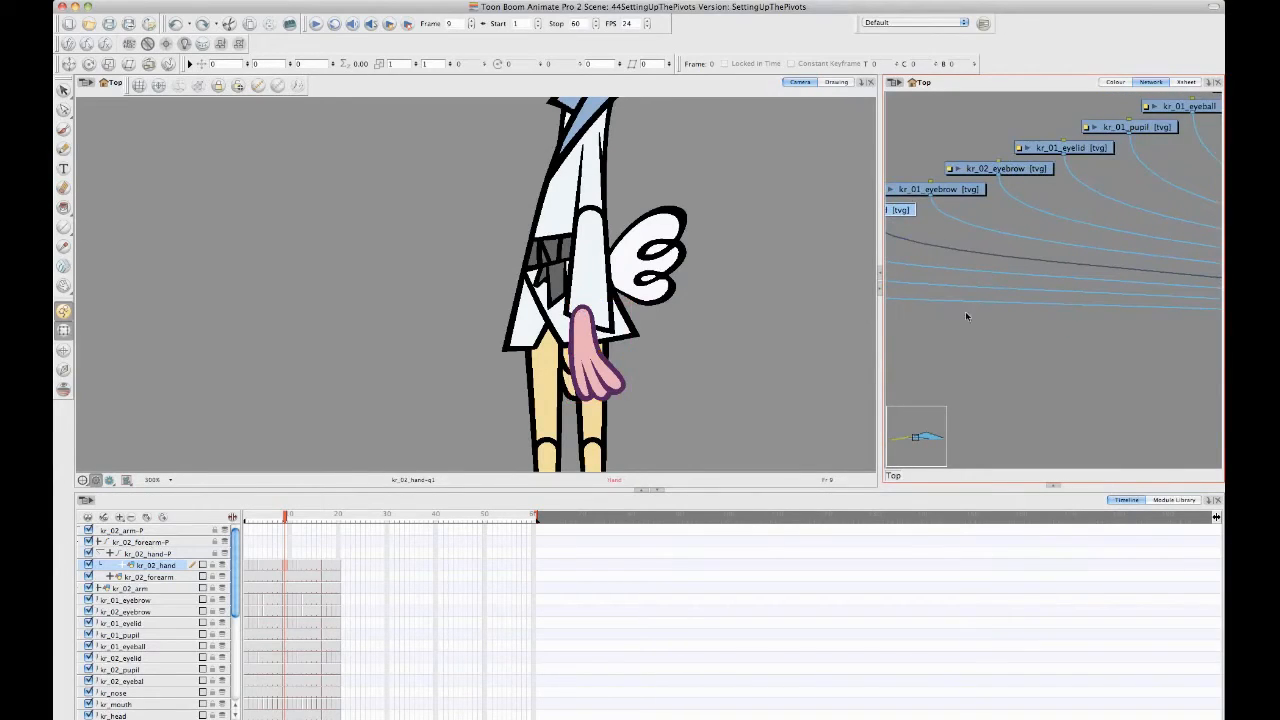
{"action": "left_click_drag", "start_coordinate": [872, 366], "coordinate": [542, 345]}
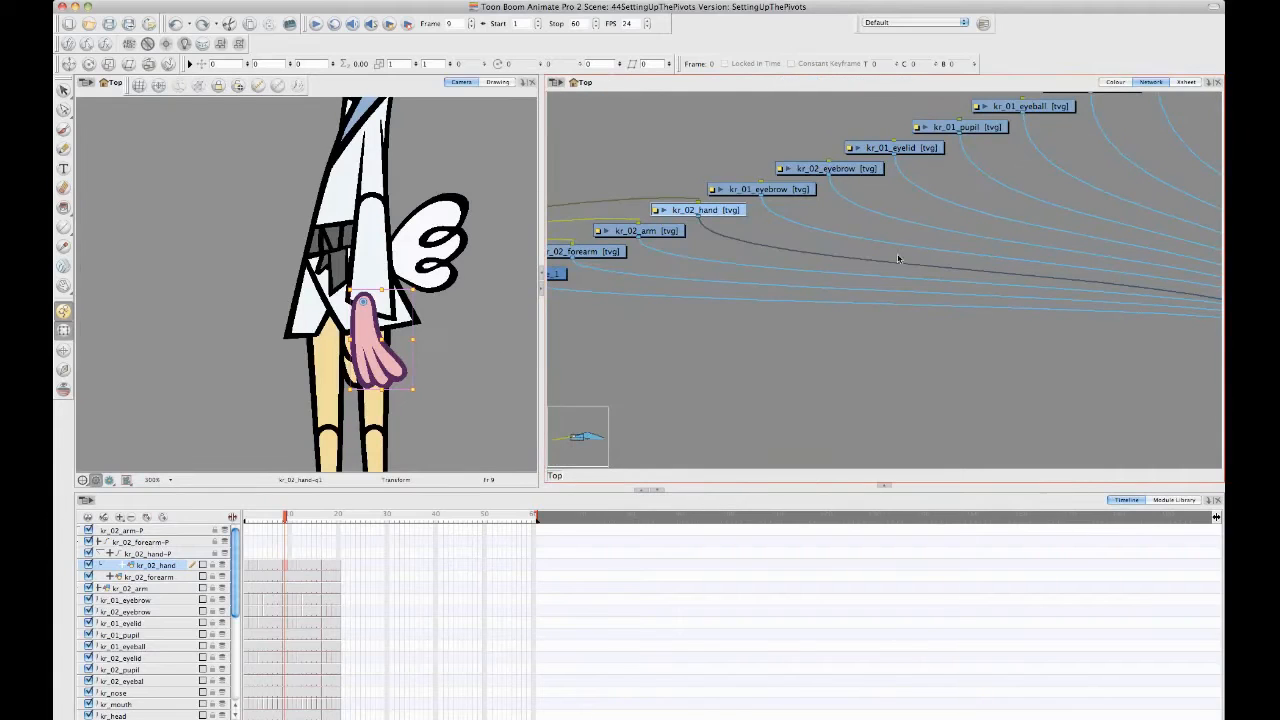
{"action": "left_click_drag", "start_coordinate": [685, 302], "coordinate": [786, 276]}
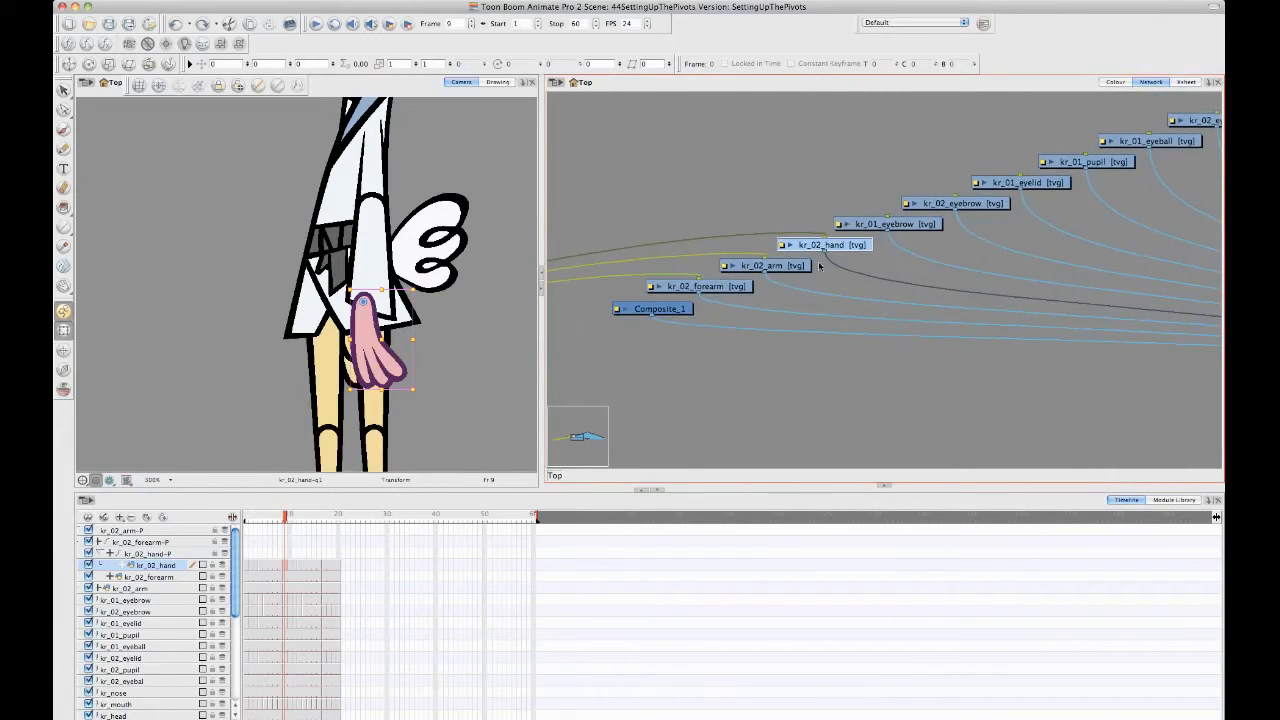
- Examine which arm part each of the kr_02_arm, kr_02_forearm and kr_02_hand modules selects on the character
{"action": "left_click", "coordinate": [786, 268]}
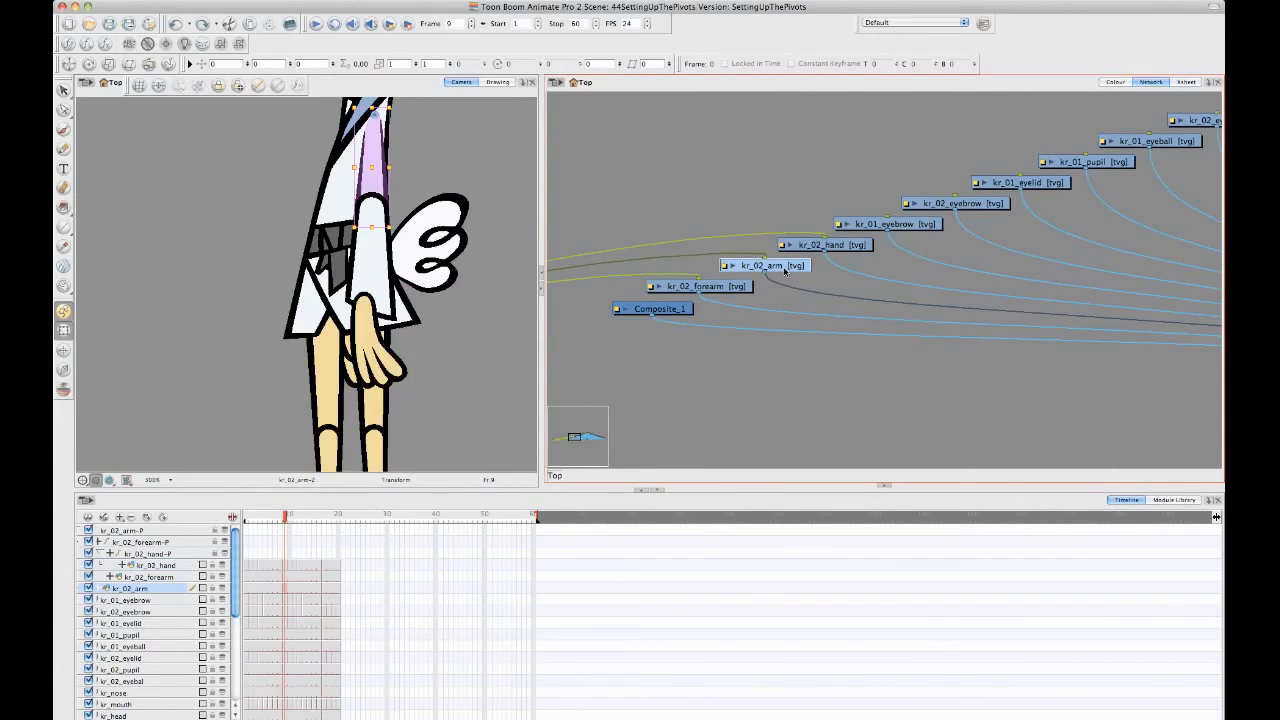
{"action": "left_click", "coordinate": [721, 289]}
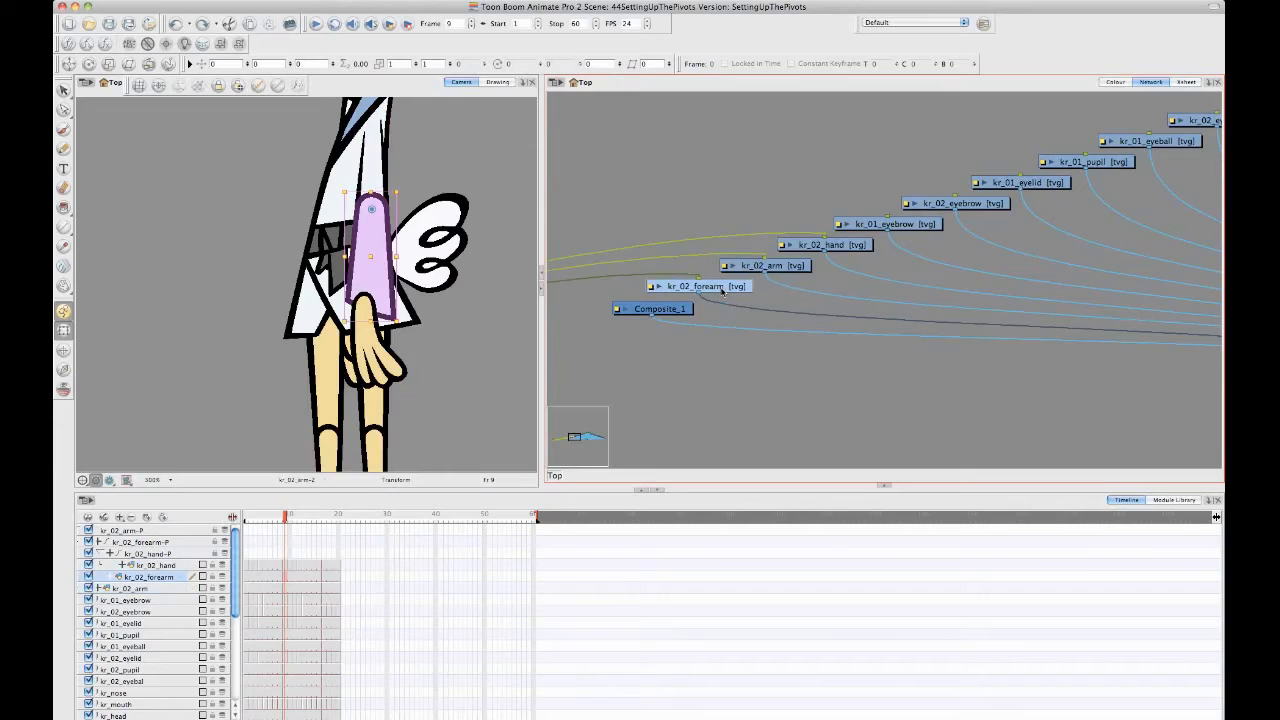
{"action": "left_click", "coordinate": [844, 250]}
{"action": "left_click", "coordinate": [720, 290]}
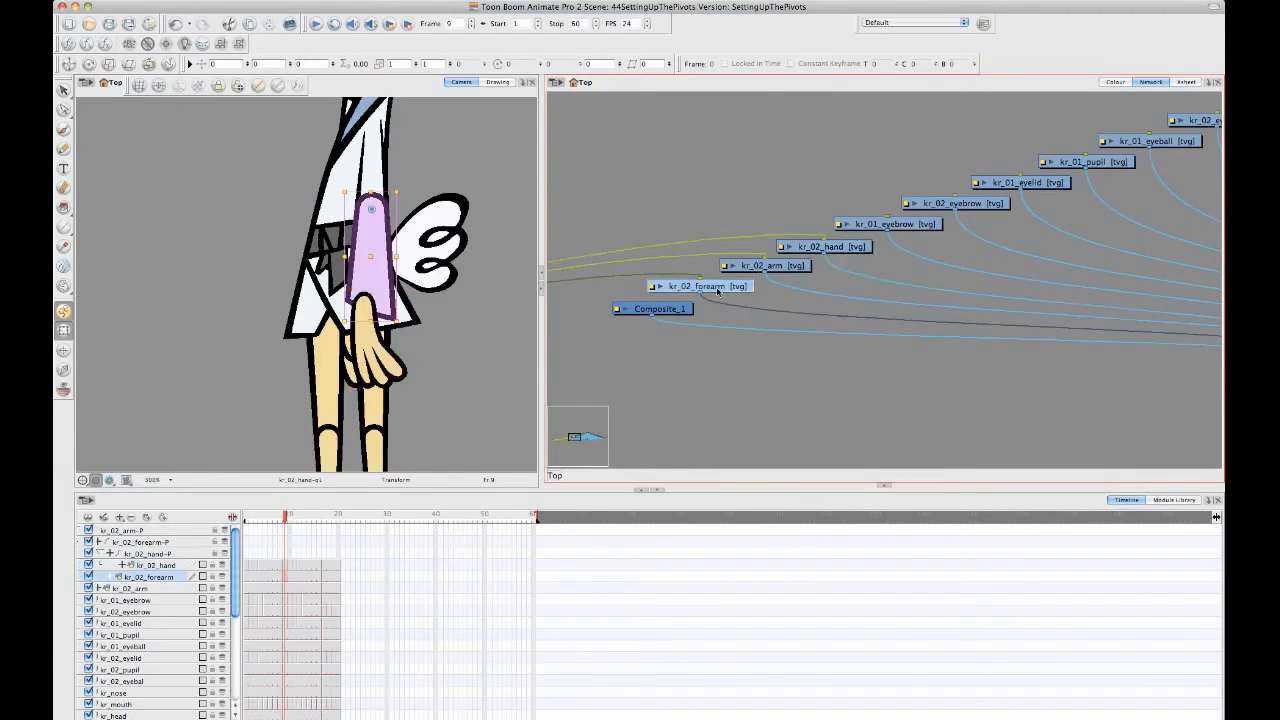
- Try moving the kr_02_hand connection behind the kr_02_forearm connection on the Composite module, and undo the reordering
{"action": "left_click_drag", "start_coordinate": [1000, 294], "coordinate": [541, 274]}
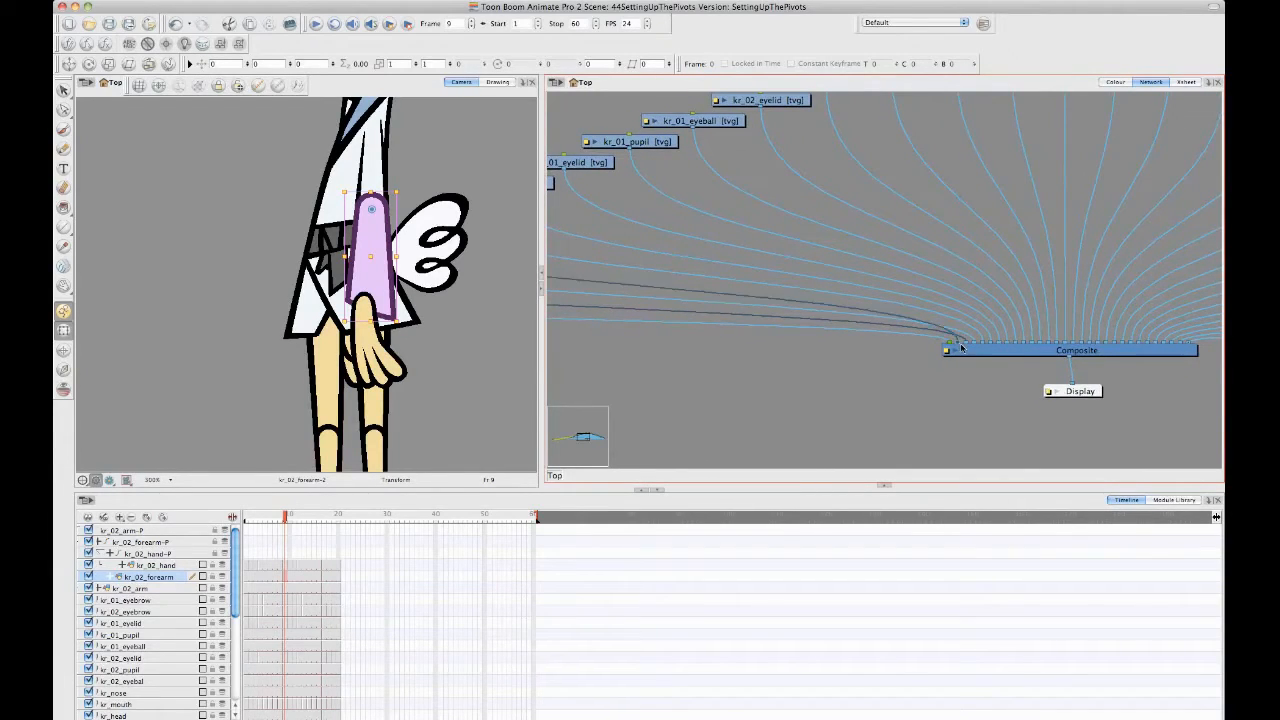
{"action": "left_click_drag", "start_coordinate": [960, 346], "coordinate": [967, 350]}
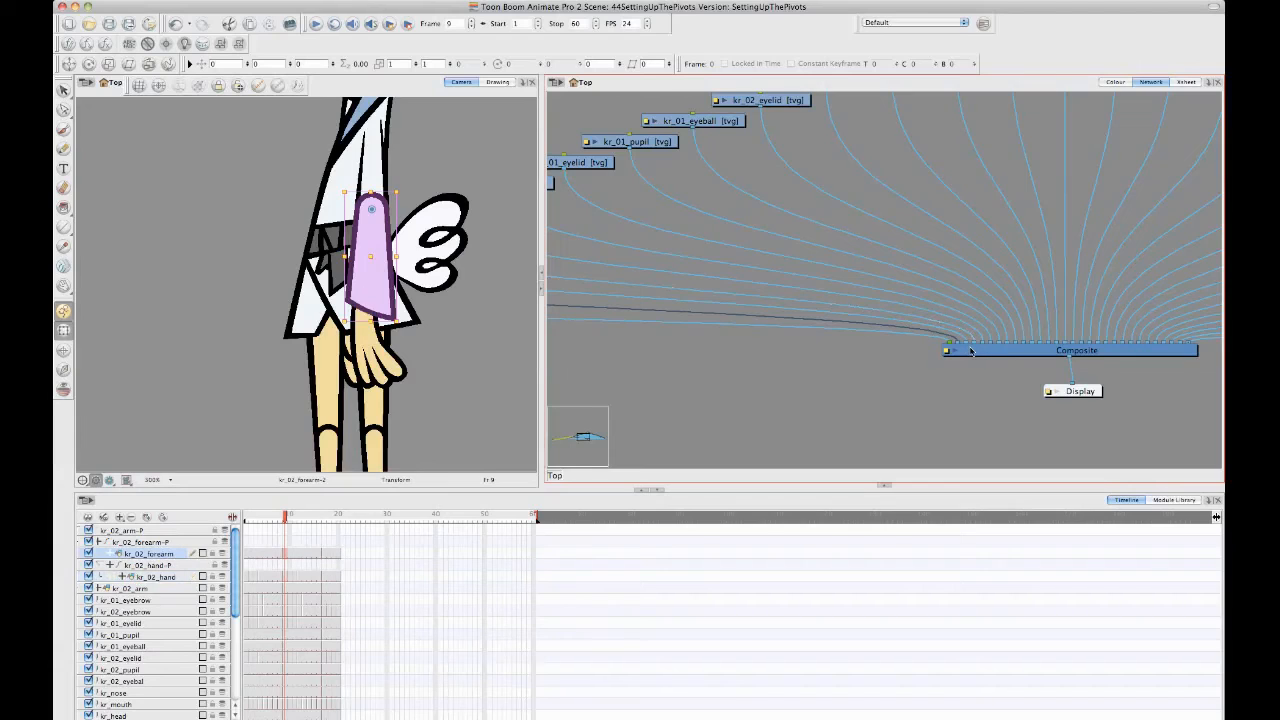
{"action": "left_click", "coordinate": [739, 373]}
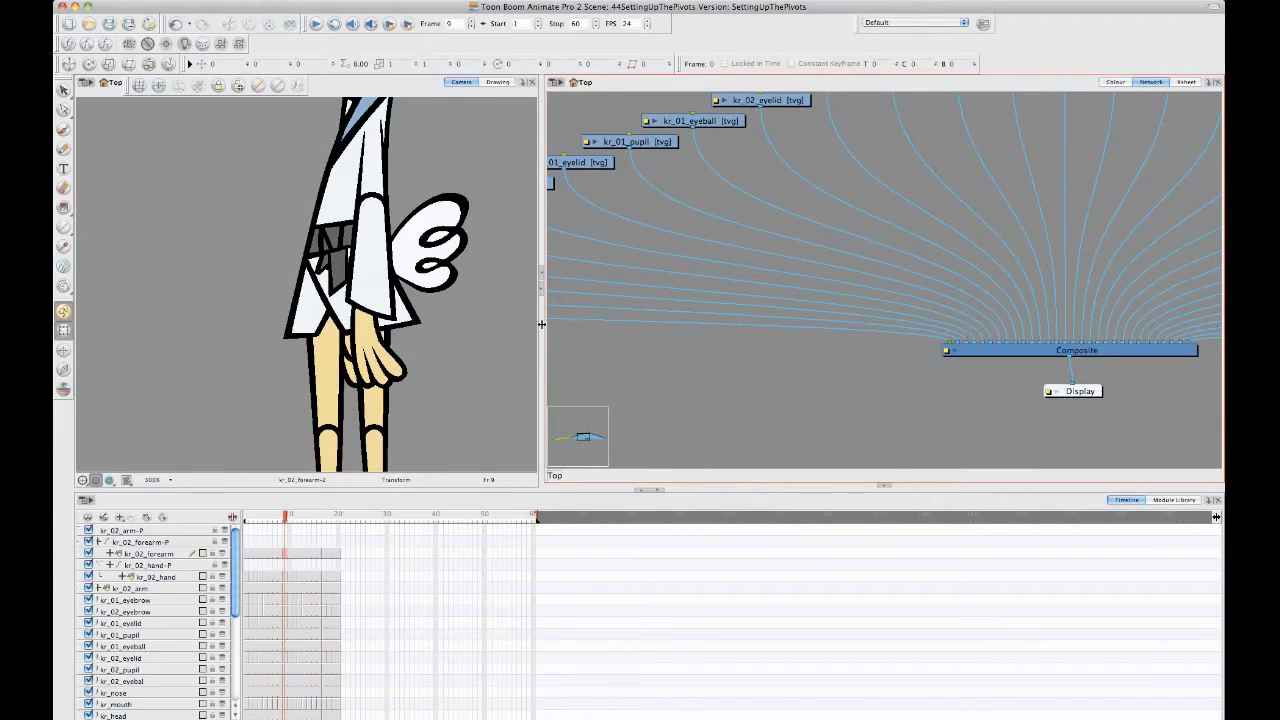
{"action": "left_click_drag", "start_coordinate": [541, 324], "coordinate": [828, 326]}
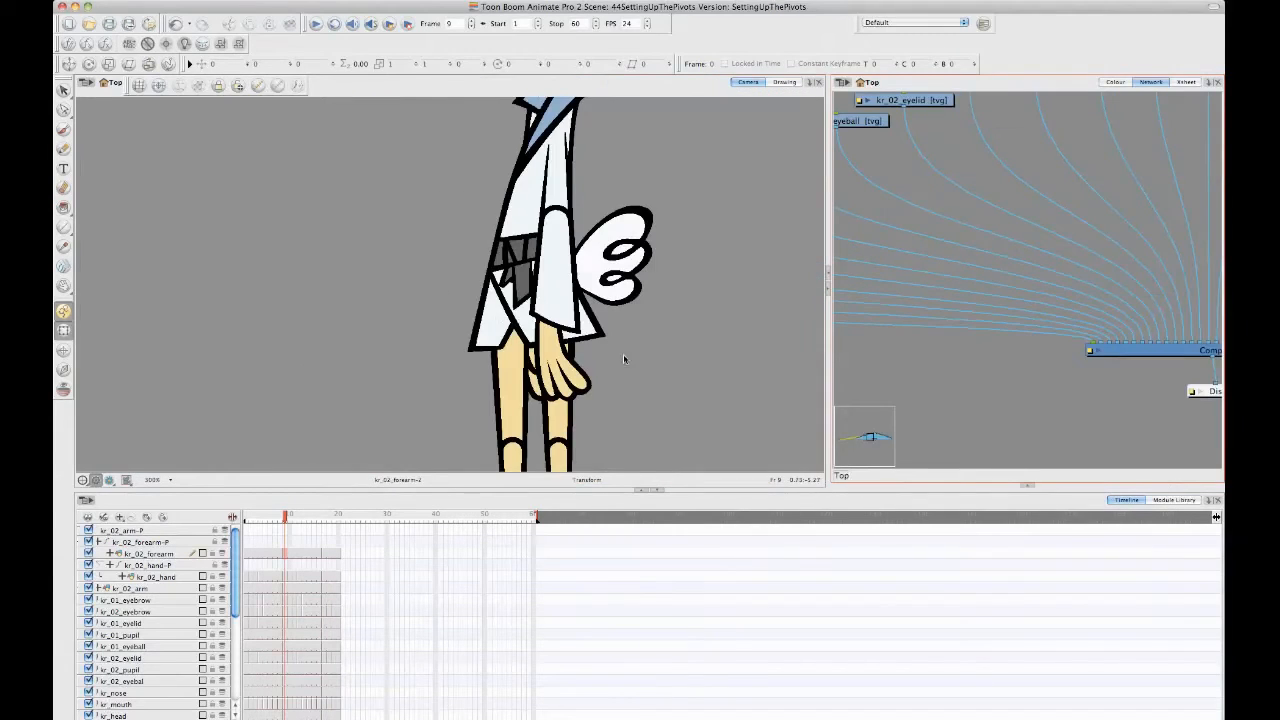
{"action": "left_click_drag", "start_coordinate": [589, 324], "coordinate": [595, 314]}
{"action": "key", "text": "super+z"}
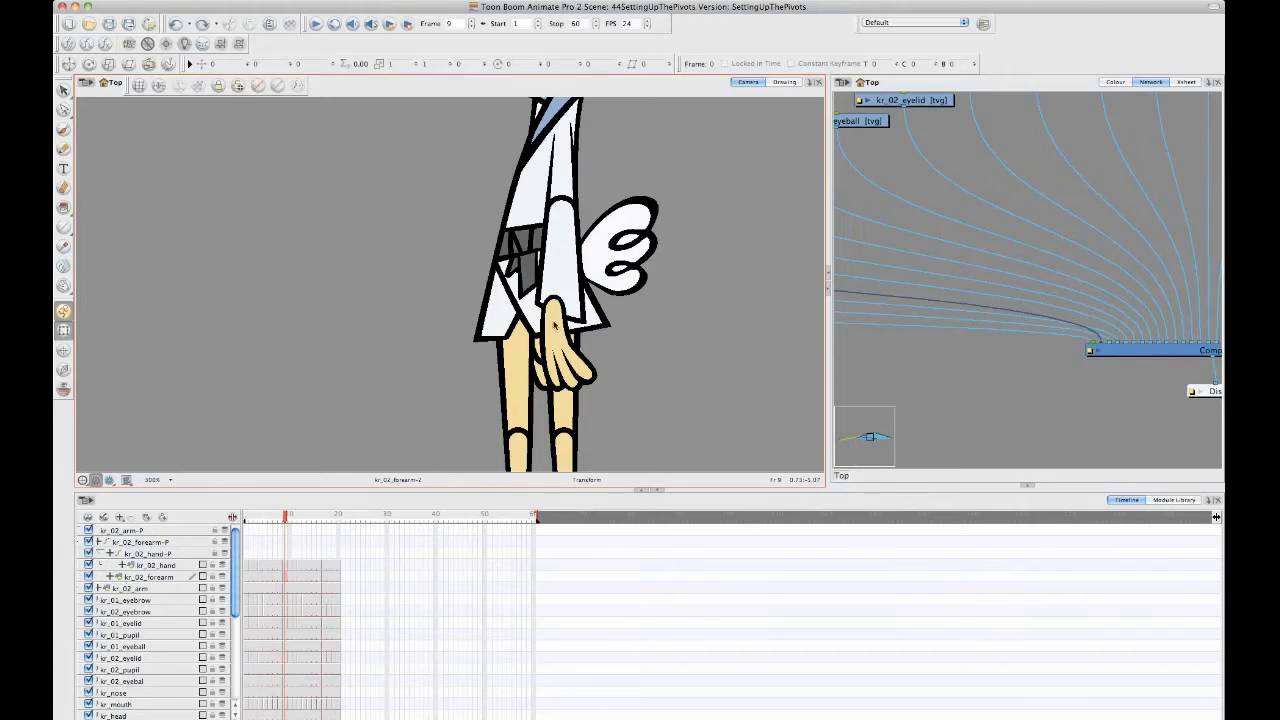
- Try nudging the kr_02_hand drawing backward and forward in Z depth, ending with it in front of the sleeve again
{"action": "left_click", "coordinate": [542, 364]}
{"action": "left_click", "coordinate": [646, 360]}
{"action": "left_click", "coordinate": [574, 368]}
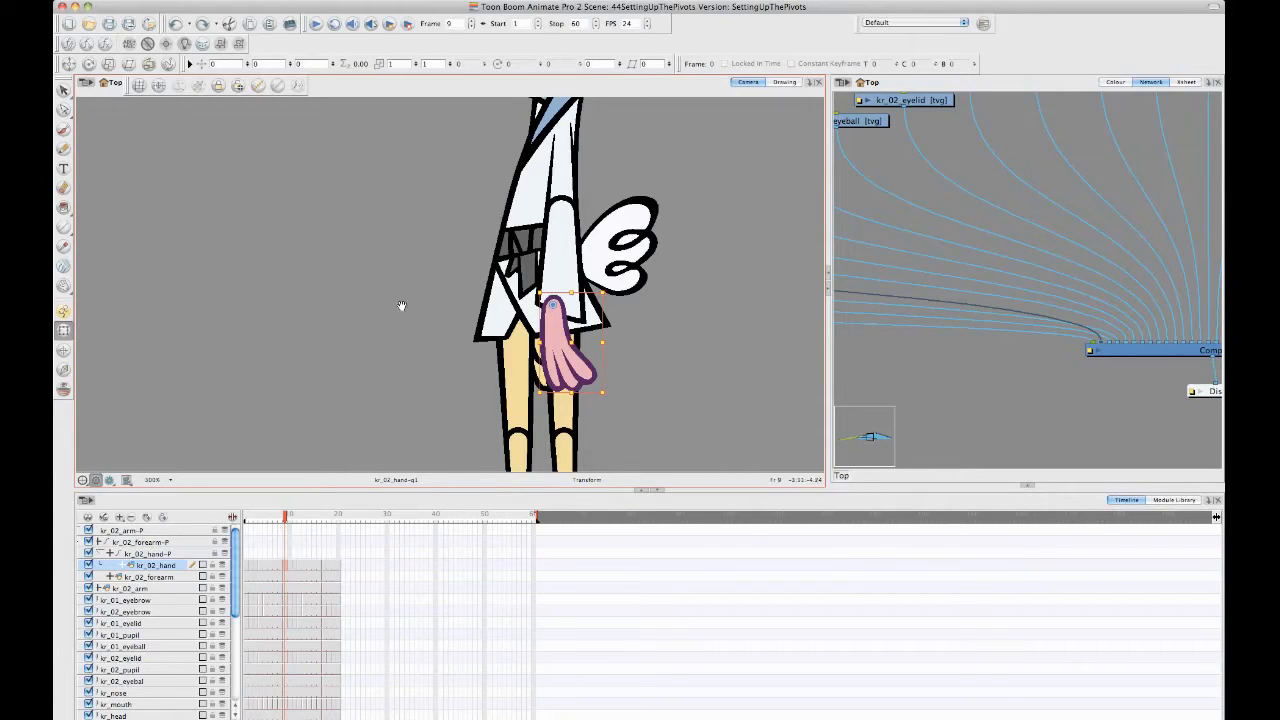
{"action": "left_click_drag", "start_coordinate": [401, 305], "coordinate": [415, 309]}
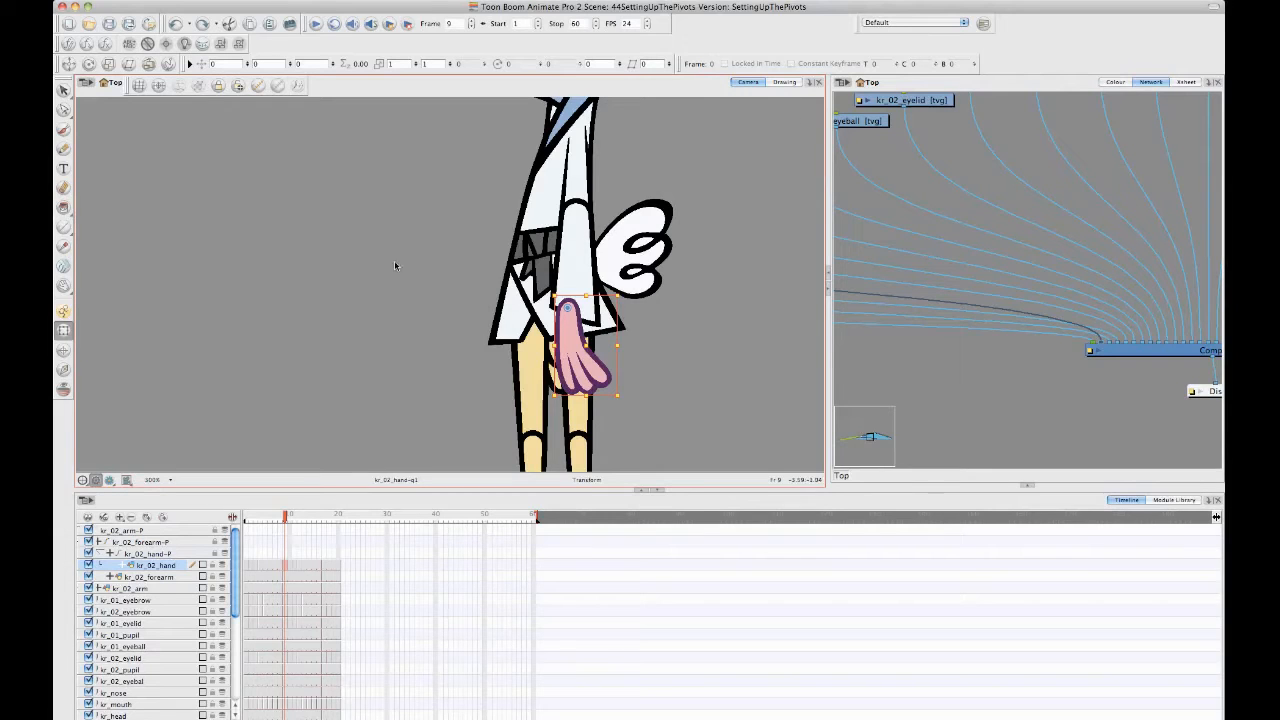
{"action": "key", "text": "space"}
{"action": "left_click_drag", "start_coordinate": [356, 318], "coordinate": [354, 291]}
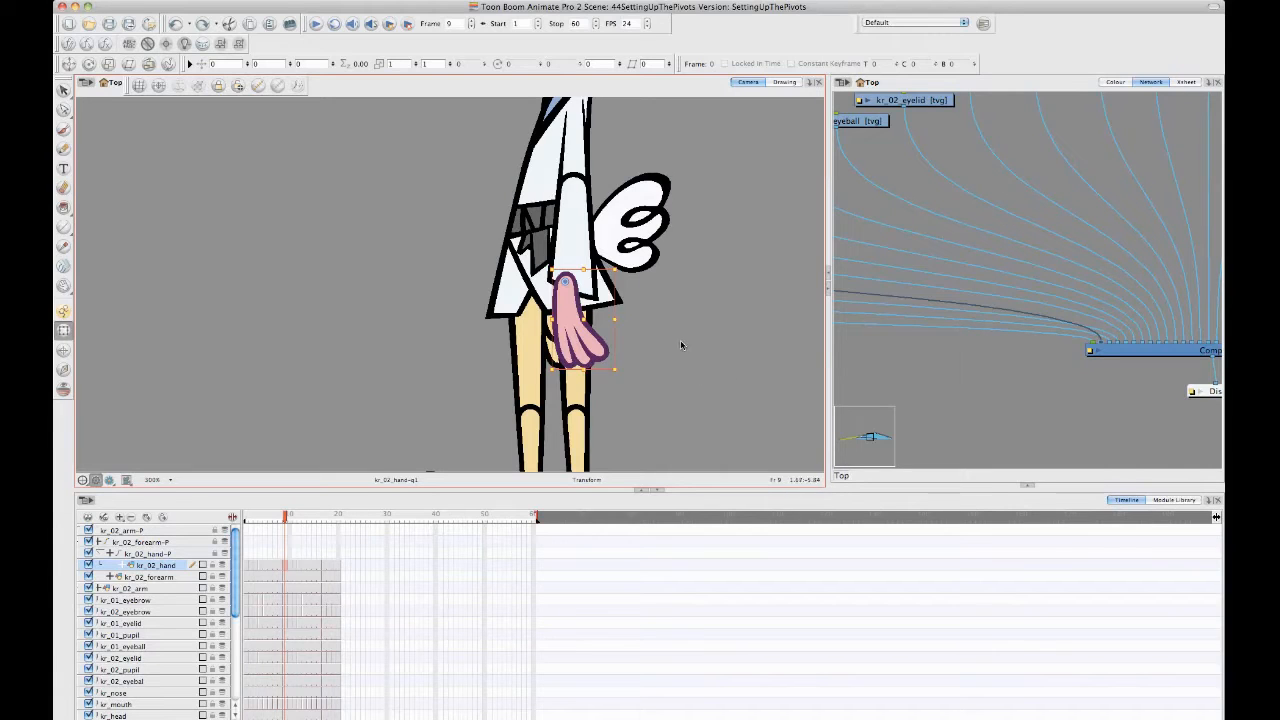
{"action": "left_click_drag", "start_coordinate": [677, 331], "coordinate": [662, 334]}
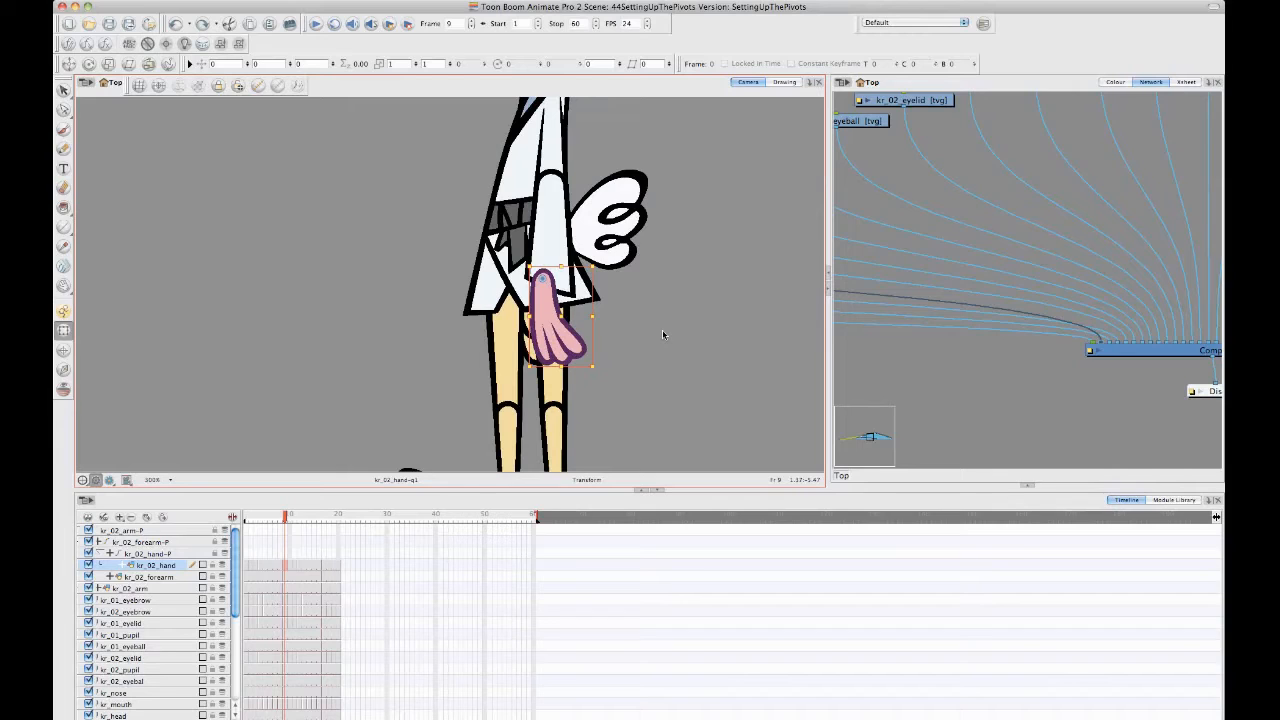
{"action": "key", "text": "alt+Down"}
{"action": "key", "text": "alt+Up"}
{"action": "key", "text": "alt+Up"}
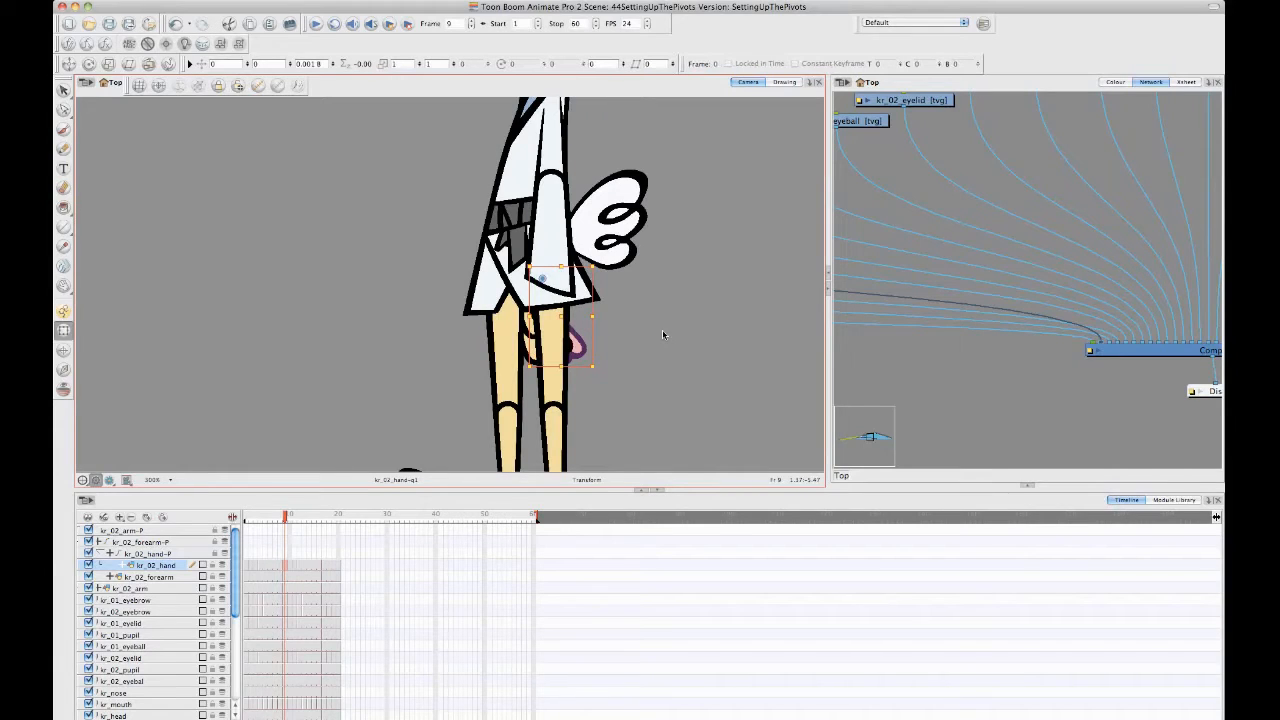
{"action": "key", "text": "alt+Down"}
{"action": "key", "text": "alt+Up"}
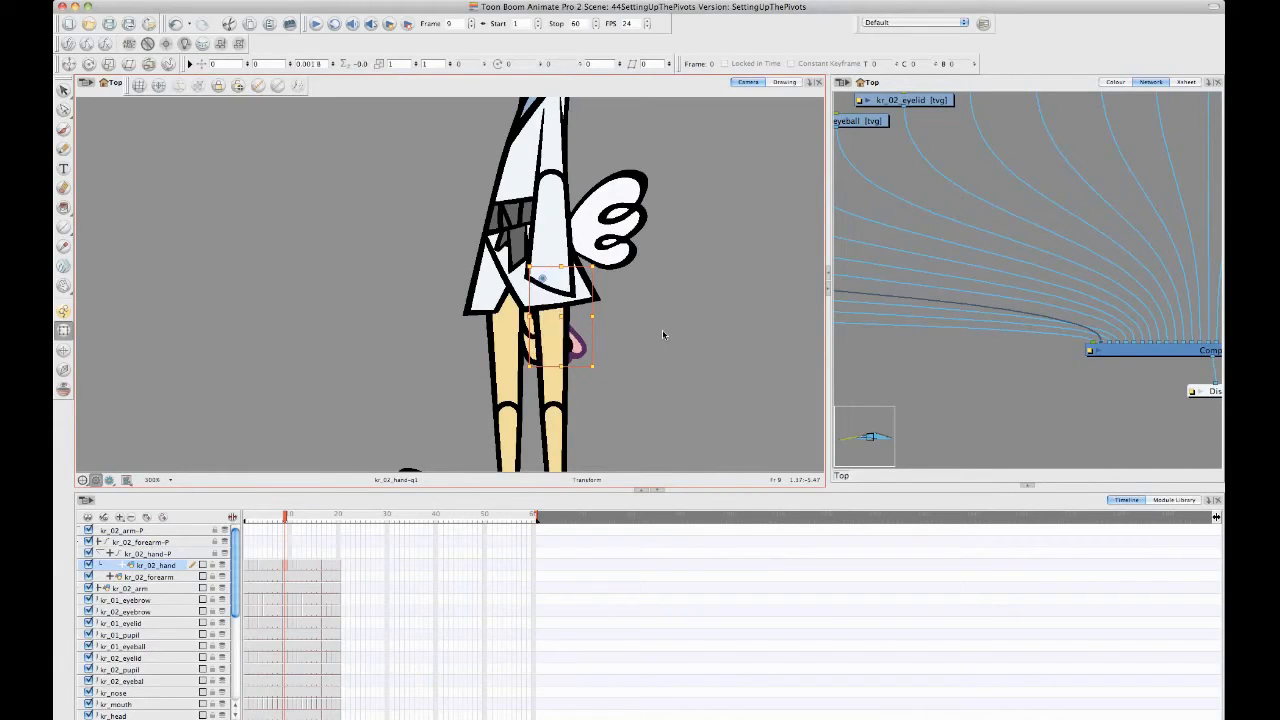
{"action": "key", "text": "alt+Down"}
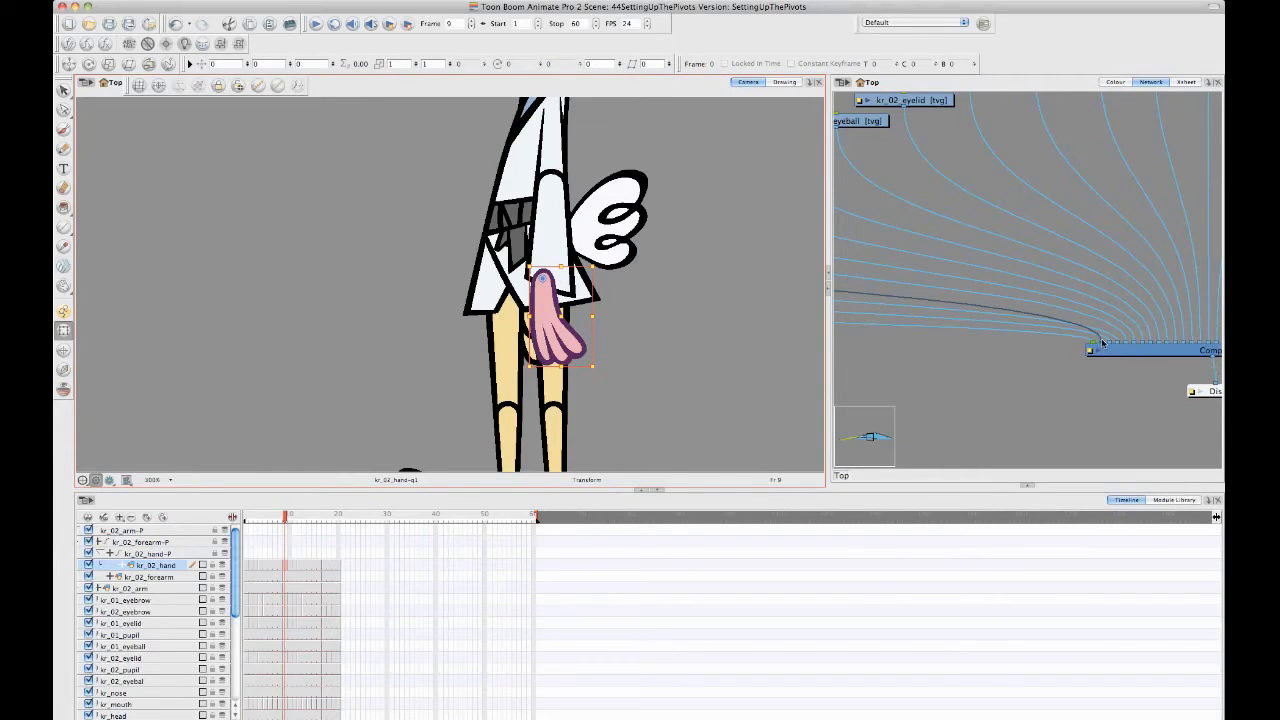
- Reorder the kr_02_hand connection on the Composite module so the hand sits behind the forearm sleeve
{"action": "left_click_drag", "start_coordinate": [1102, 343], "coordinate": [1116, 346]}
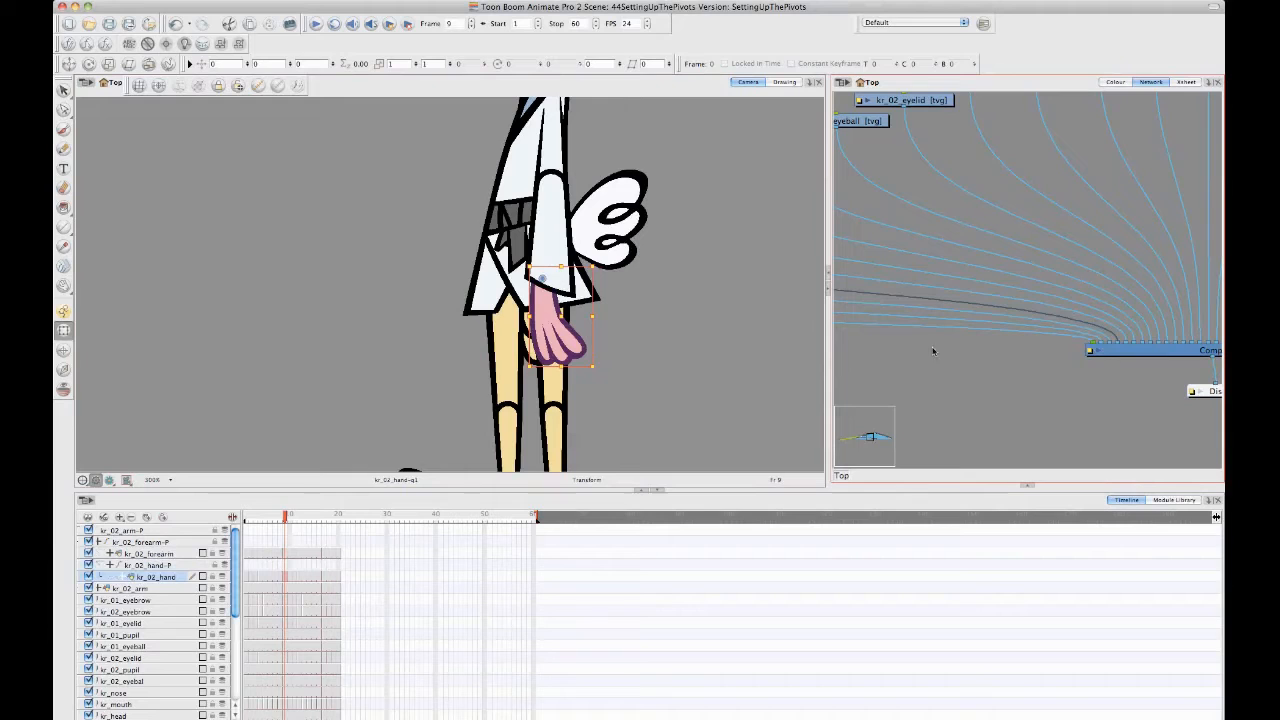
{"action": "left_click", "coordinate": [652, 337]}
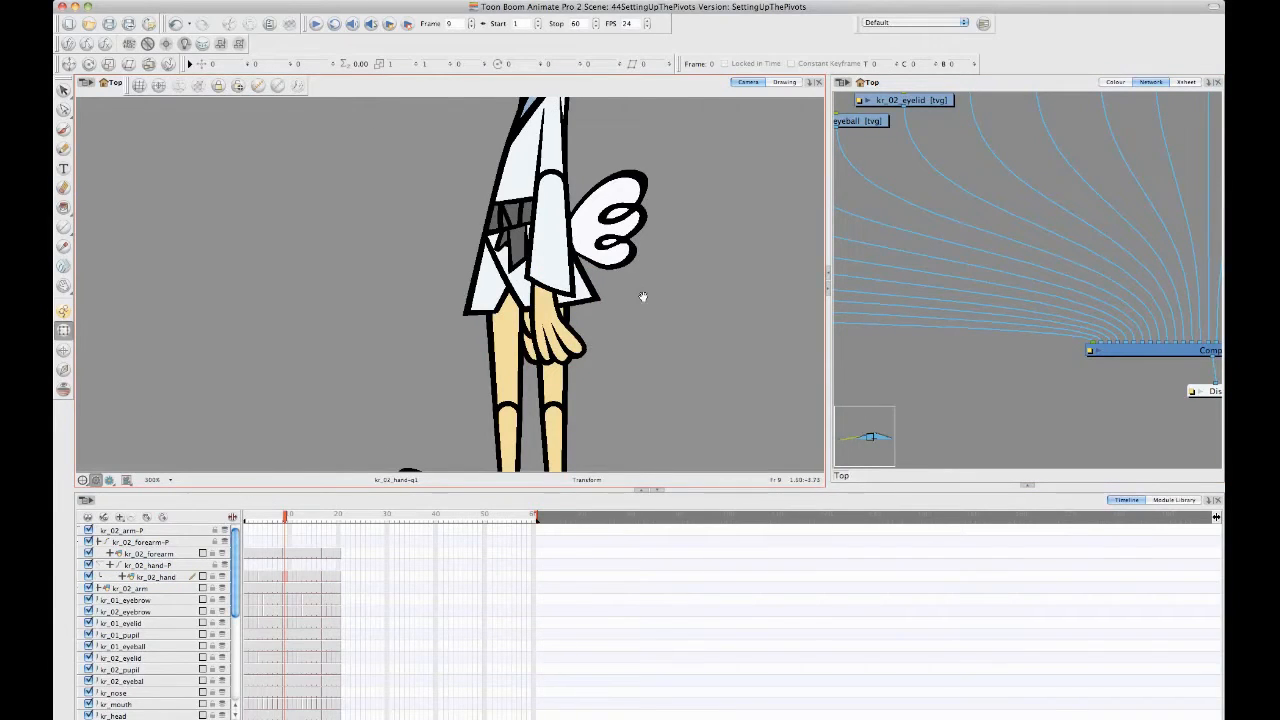
{"action": "left_click_drag", "start_coordinate": [642, 296], "coordinate": [629, 350]}
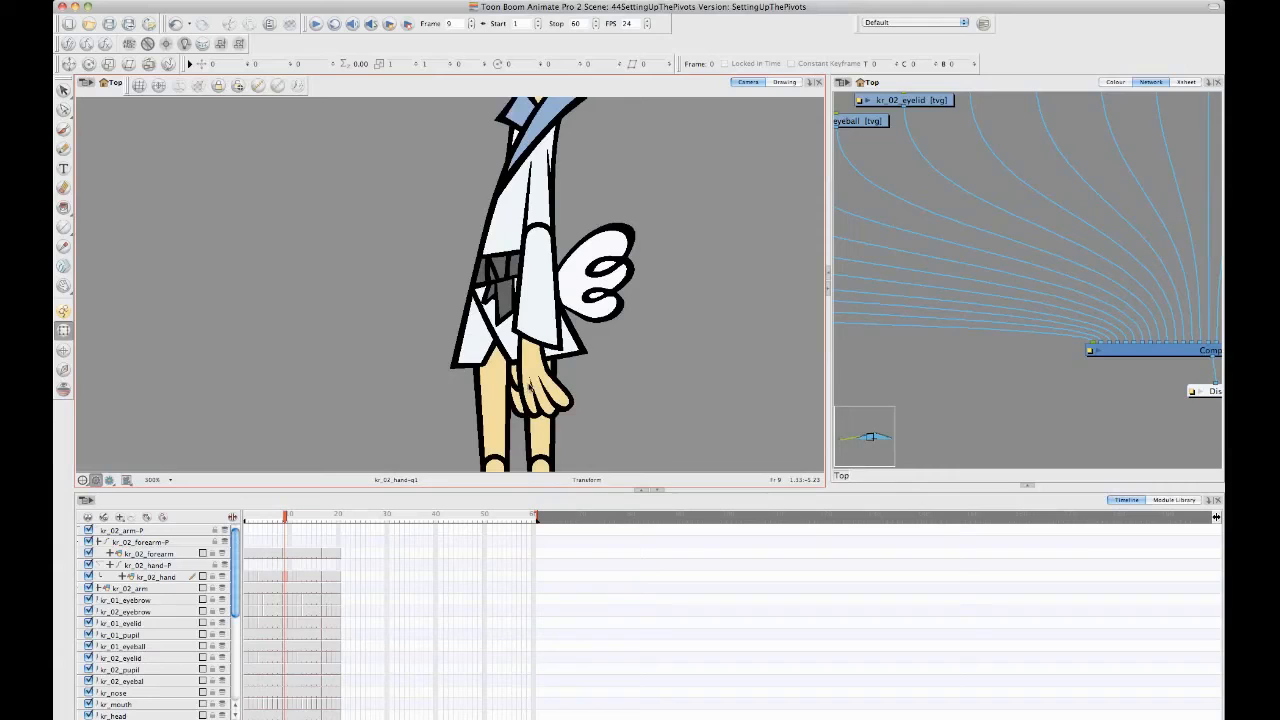
- Step the selection from the hand drawing up through its parent pegs to kr_02_arm-P, and back down to kr_02_hand-P
{"action": "left_click", "coordinate": [508, 322]}
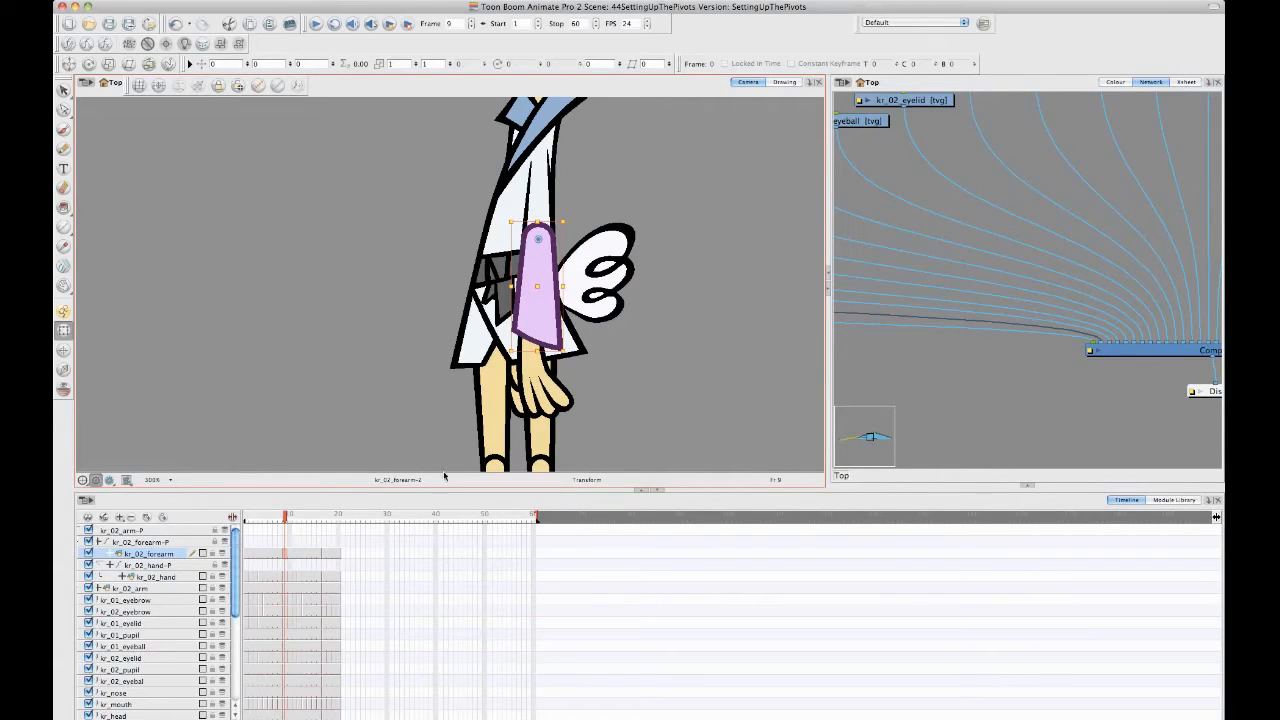
{"action": "mouse_move", "coordinate": [275, 366]}
{"action": "left_mouse_down"}
{"action": "mouse_move", "coordinate": [357, 368]}
{"action": "mouse_move", "coordinate": [280, 355]}
{"action": "left_mouse_up"}
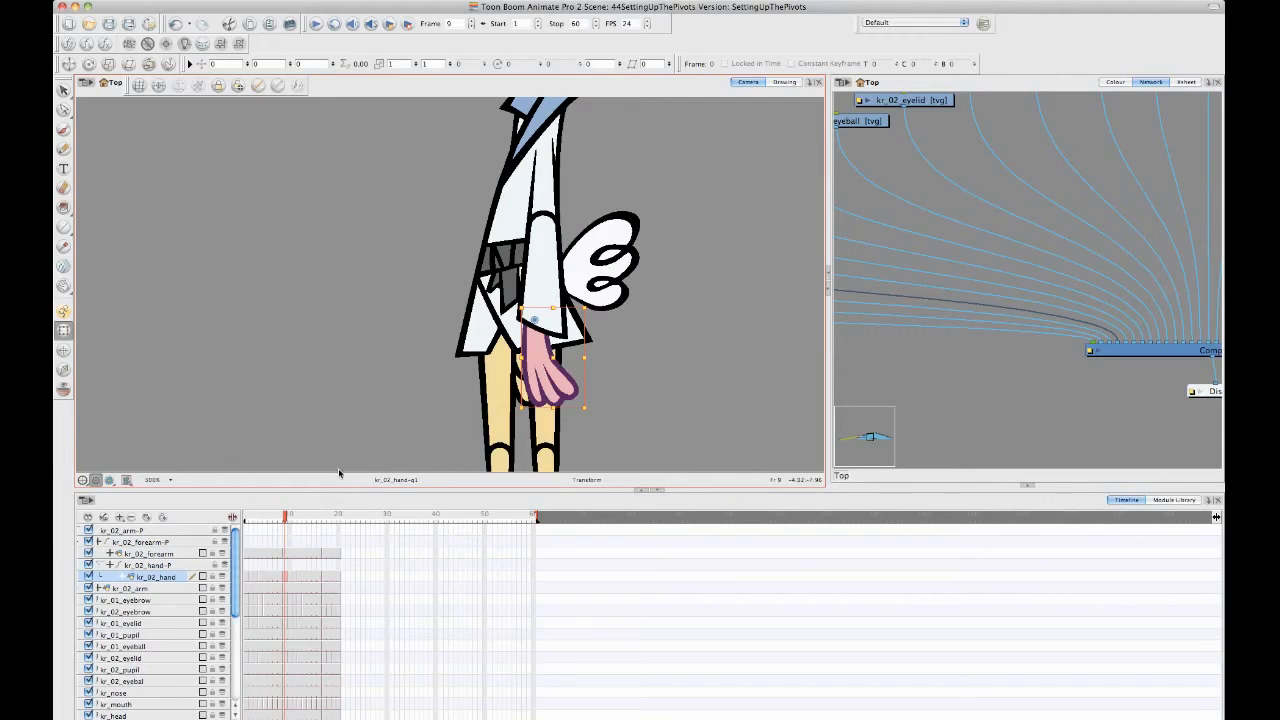
{"action": "key", "text": "b"}
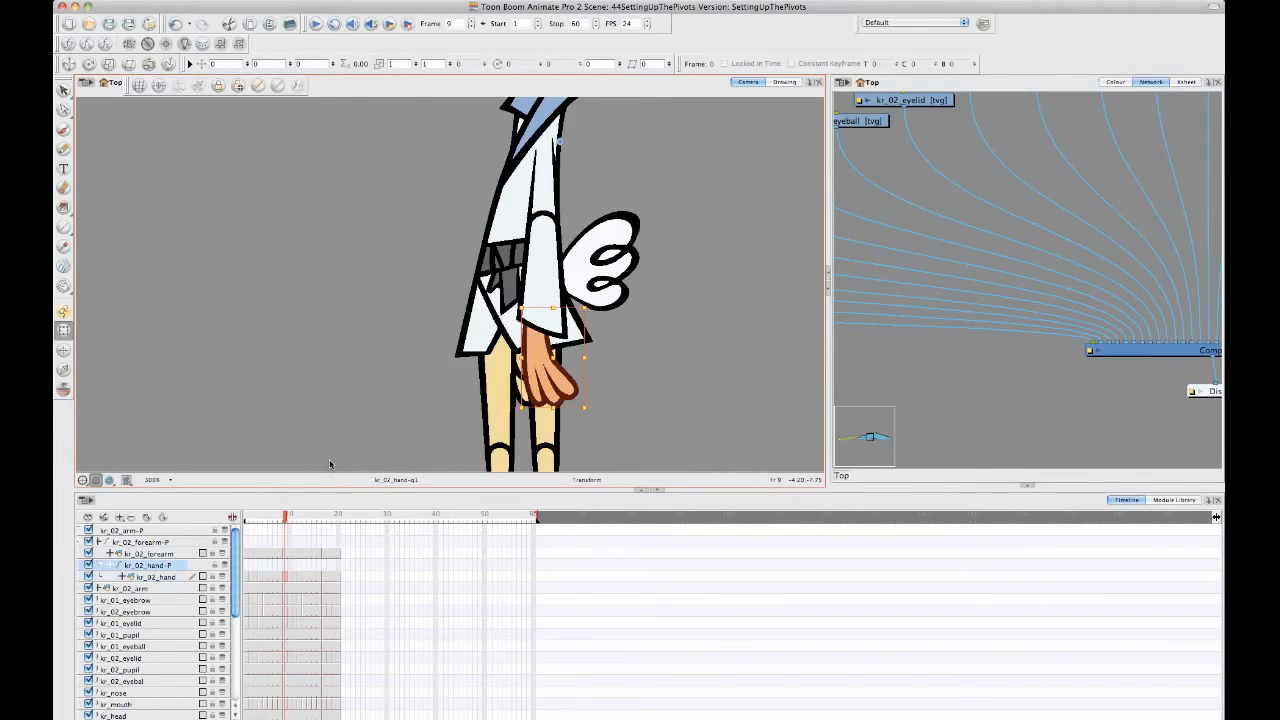
{"action": "key", "text": "b"}
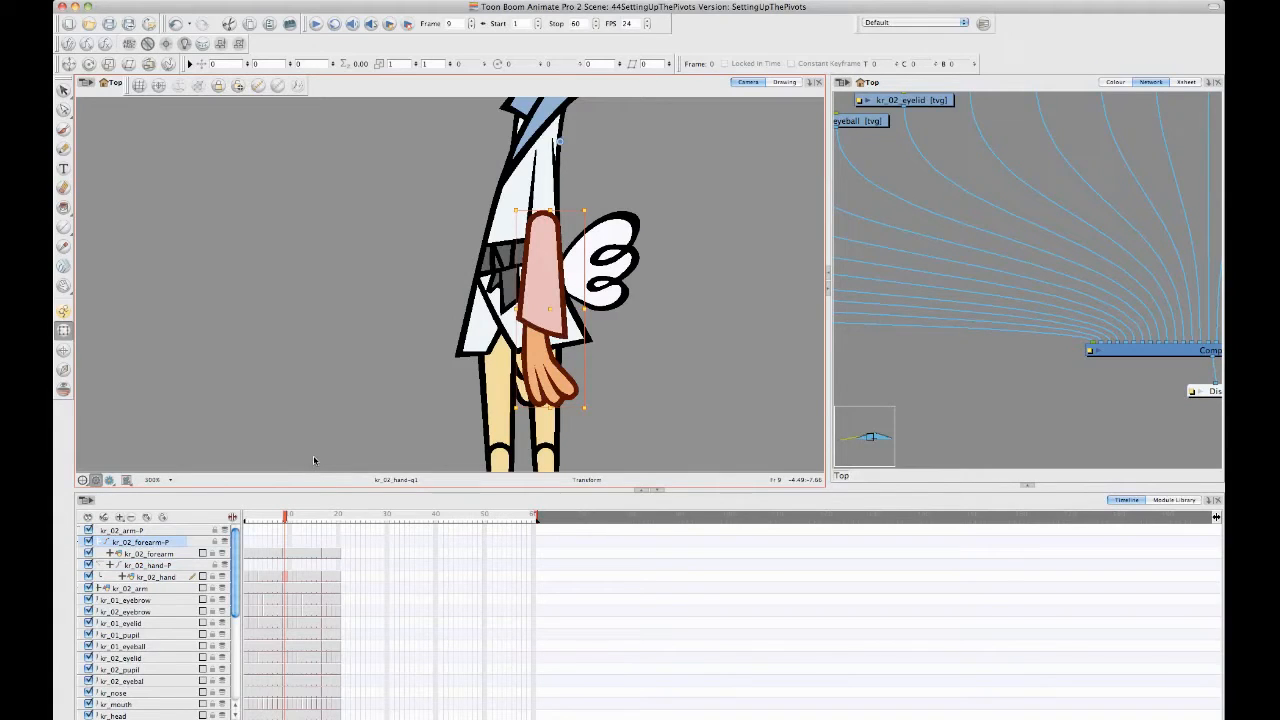
{"action": "key", "text": "b"}
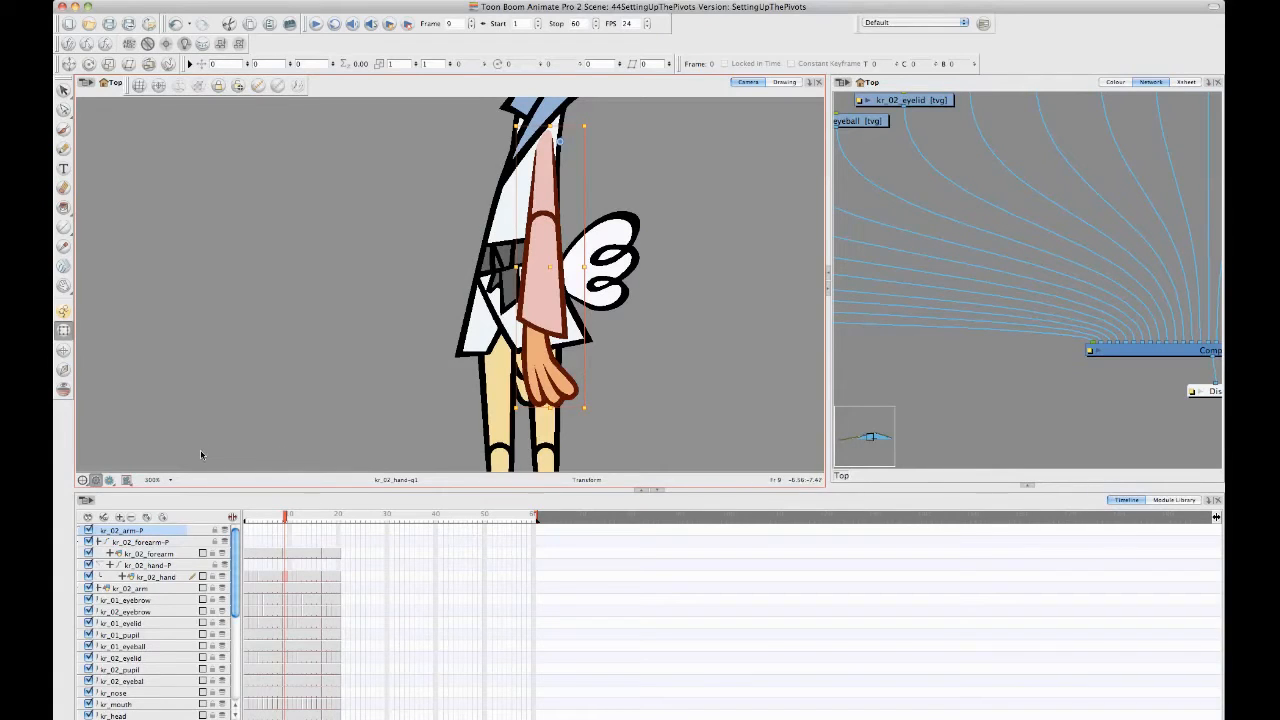
{"action": "key", "text": "shift+b"}
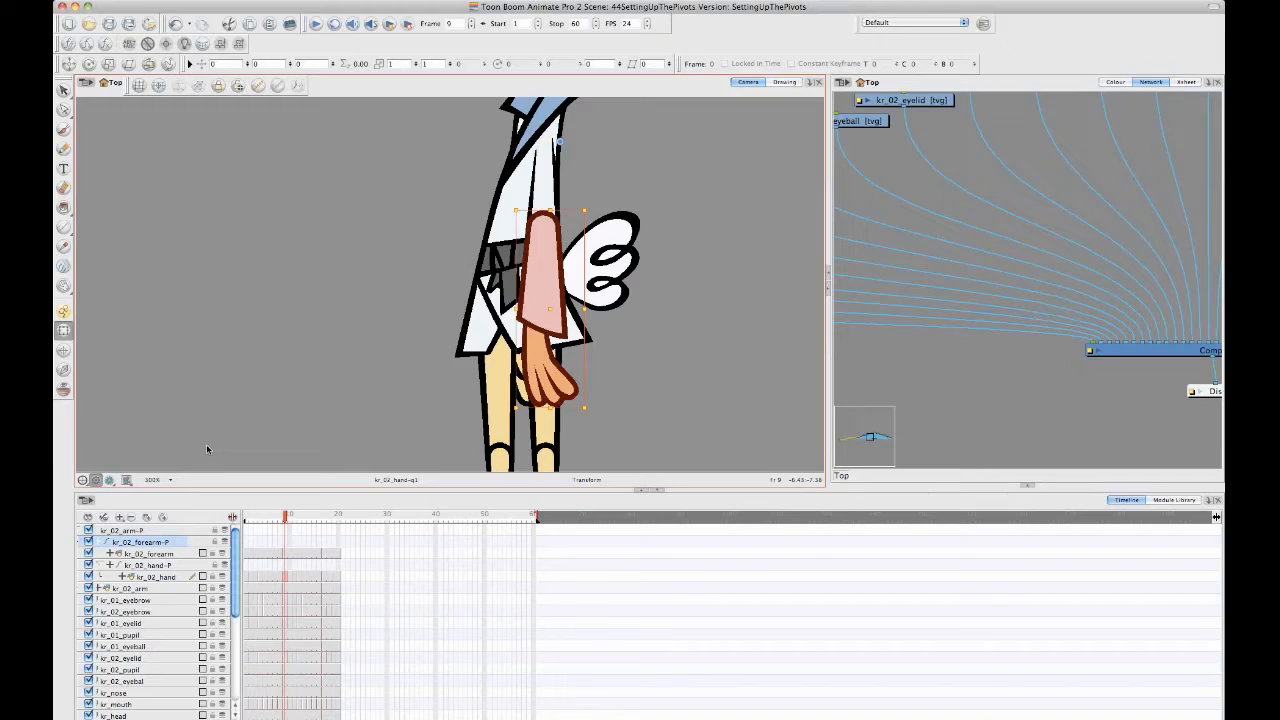
{"action": "key", "text": "shift+b"}
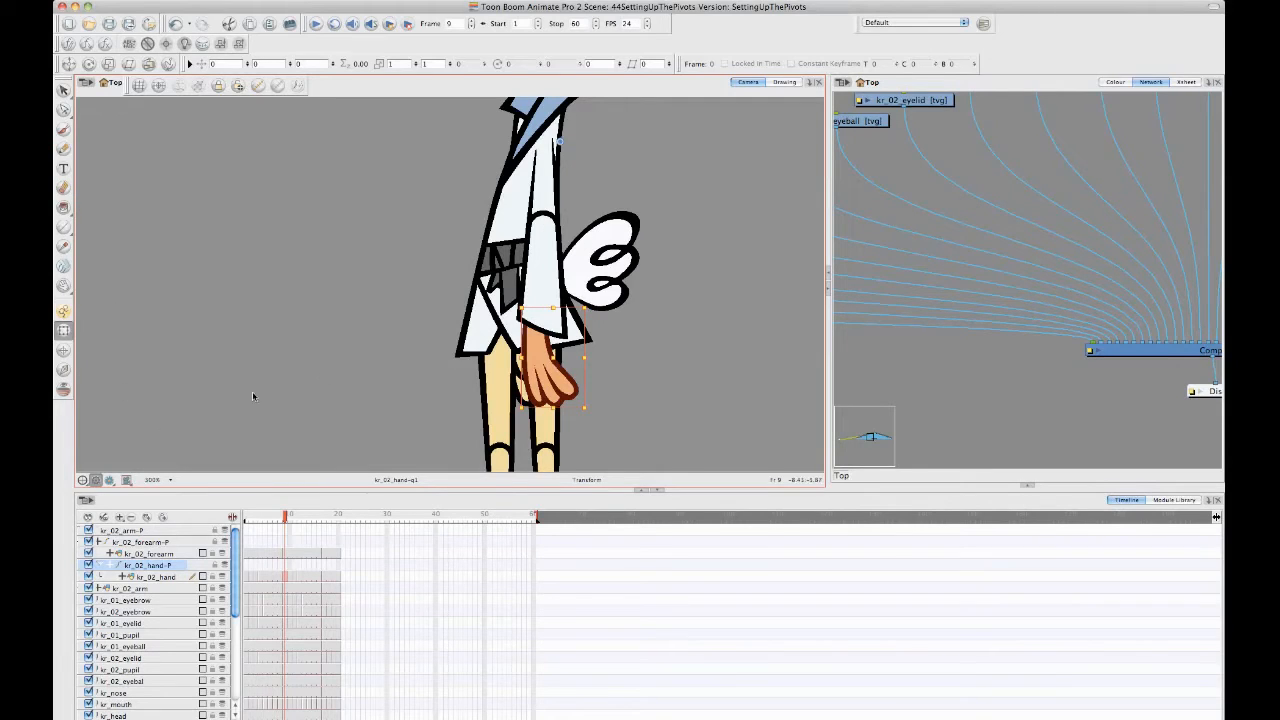
- Turn on Animate mode and step the selection up from kr_02_hand-P to the kr_02_forearm-P parent peg
{"action": "left_click", "coordinate": [63, 311]}
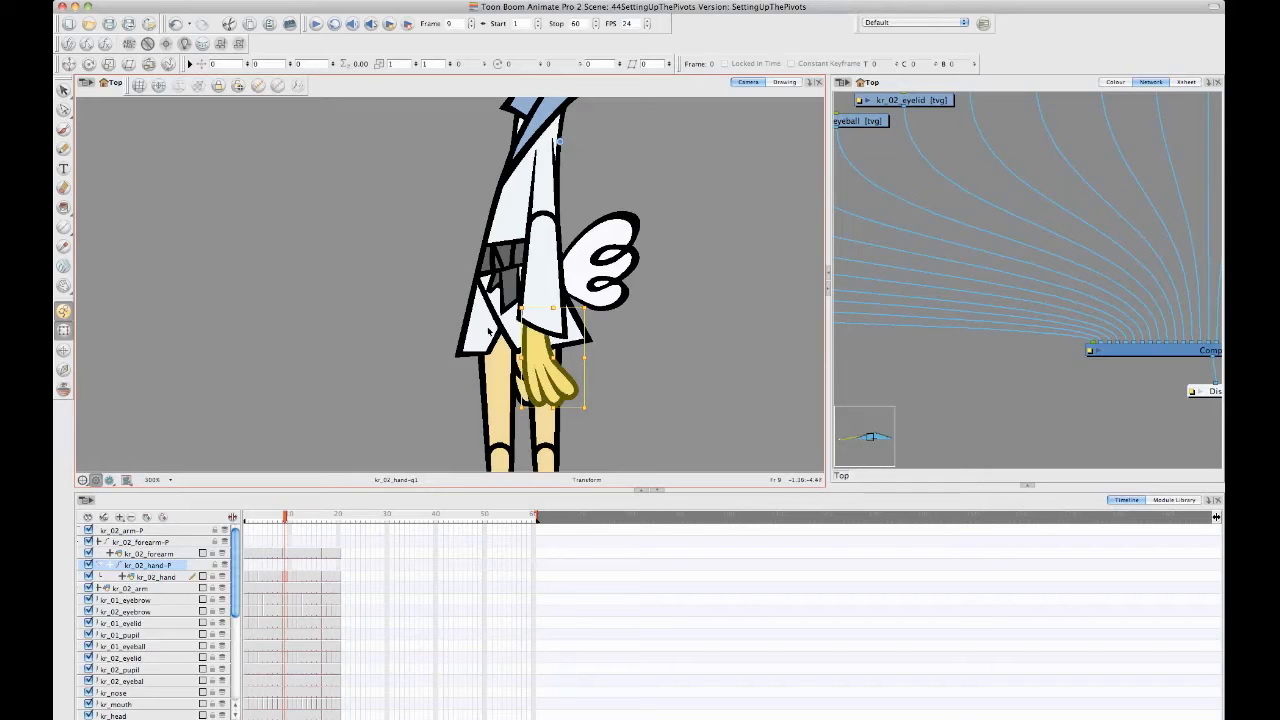
{"action": "key", "text": "b"}
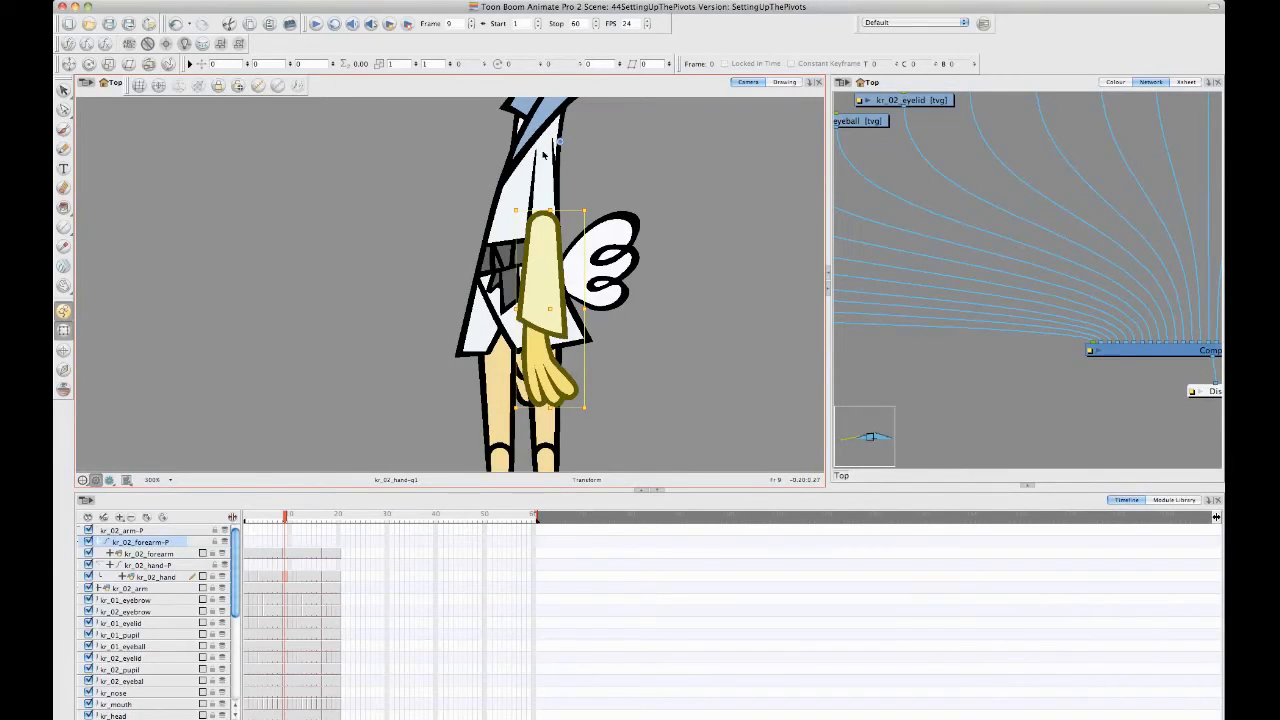
{"action": "left_click_drag", "start_coordinate": [612, 145], "coordinate": [619, 175]}
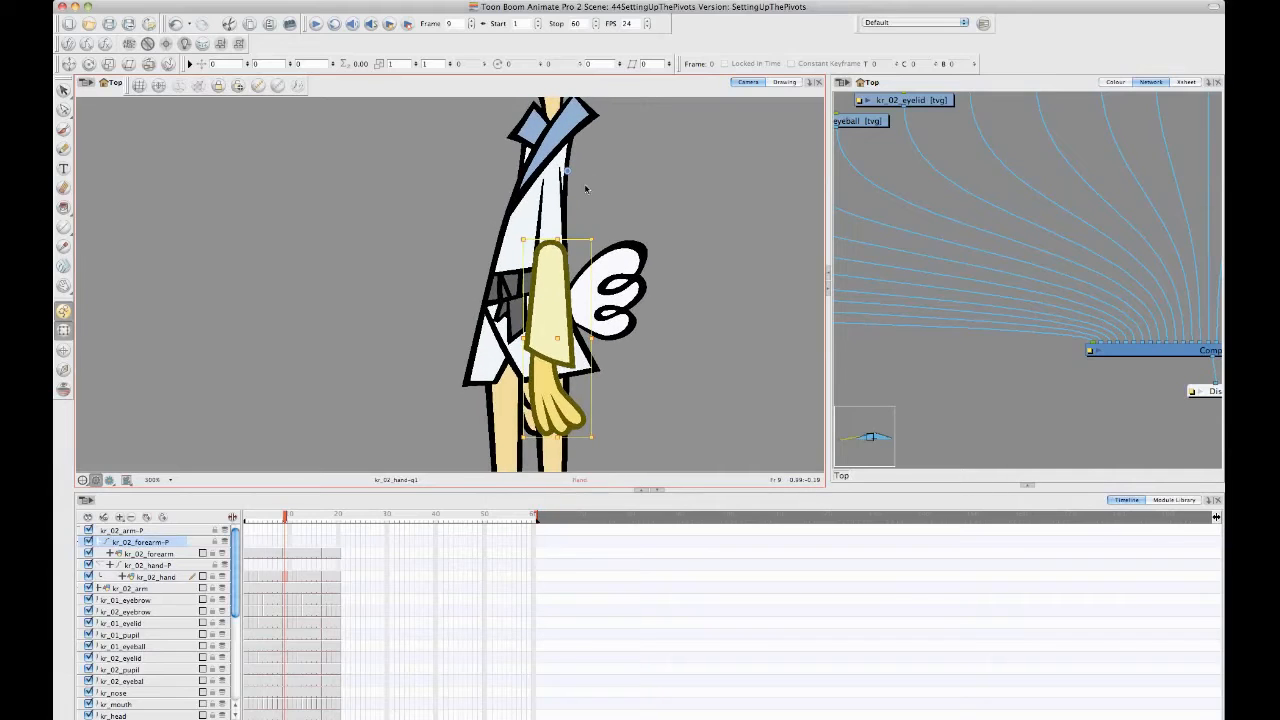
{"action": "key", "text": "2"}
{"action": "key", "text": "2"}
{"action": "key", "text": "2"}
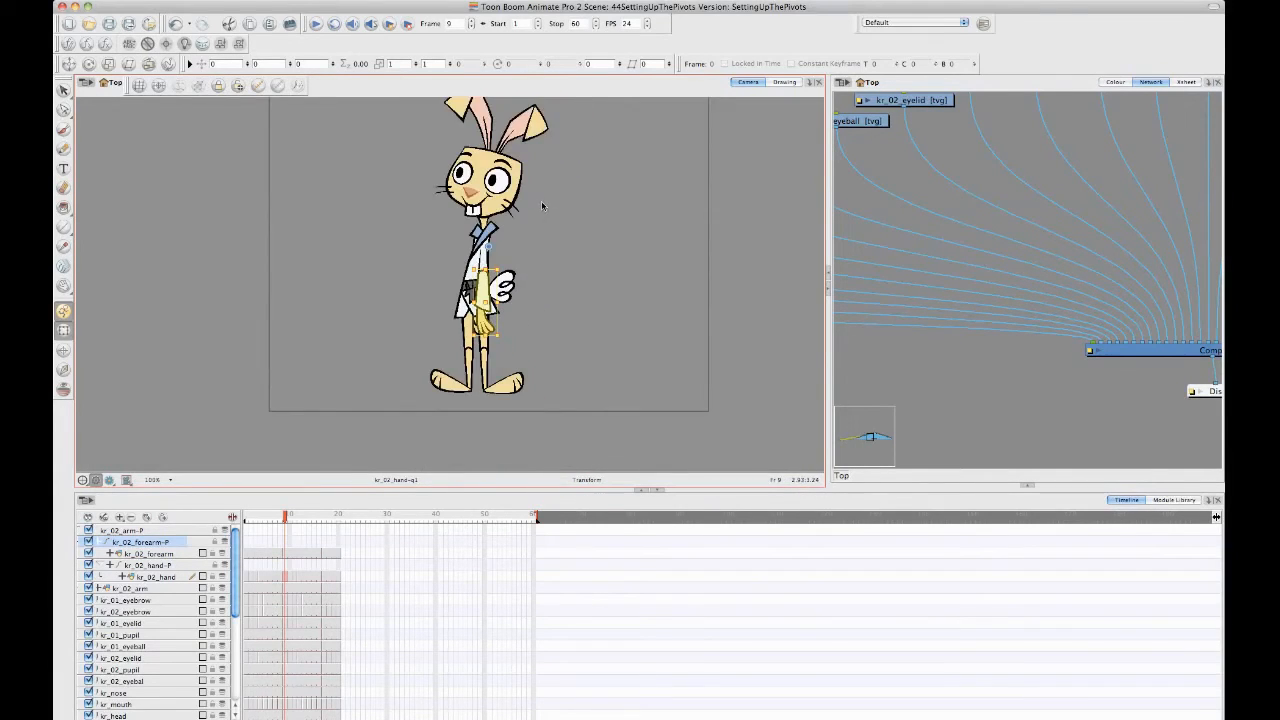
{"action": "key", "text": "2"}
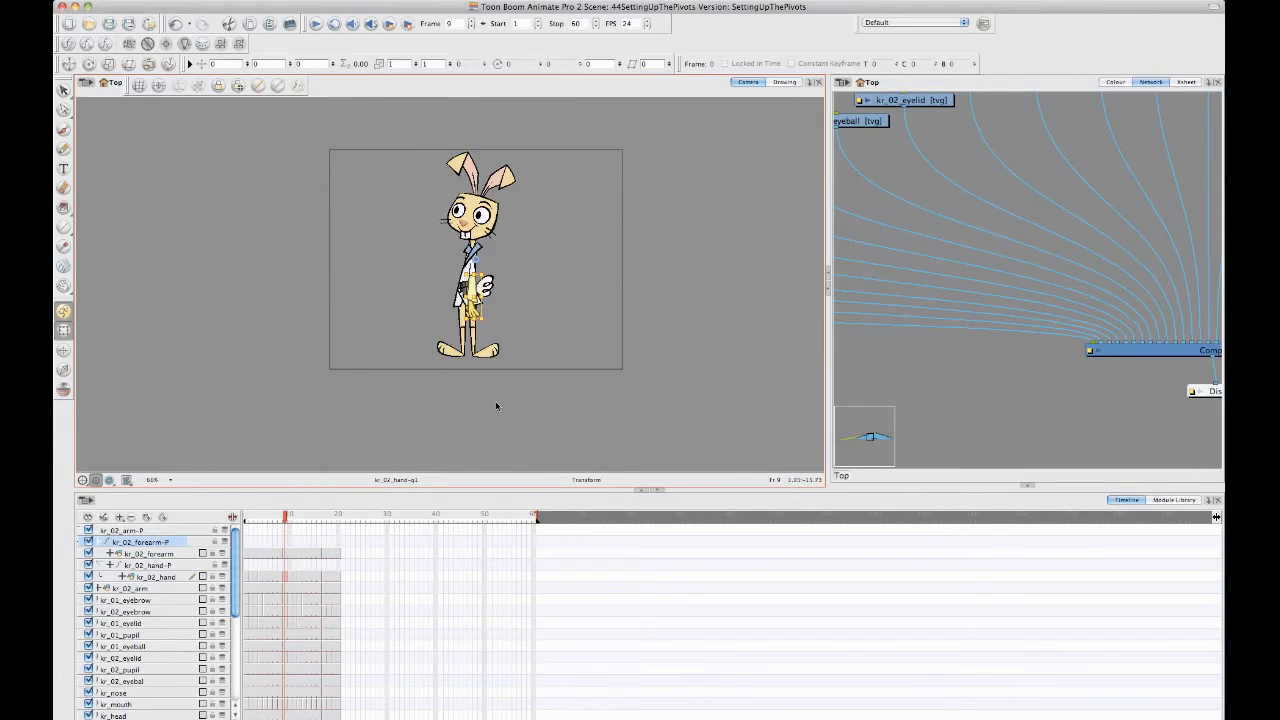
- Select the kr_02_hand-P, kr_02_forearm-P and kr_02_arm-P pegs in turn, ending on the kr_02_hand drawing at frame 9
{"action": "left_click", "coordinate": [157, 567]}
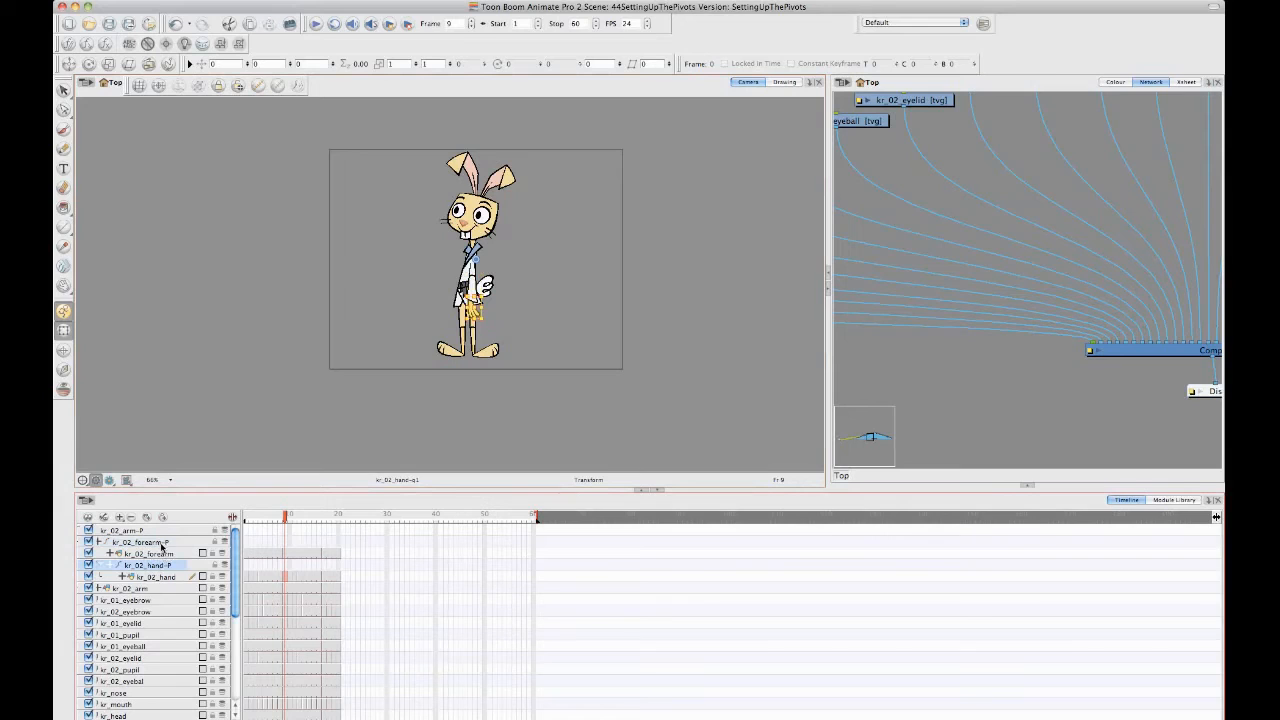
{"action": "left_click", "coordinate": [162, 543]}
{"action": "left_click", "coordinate": [157, 531]}
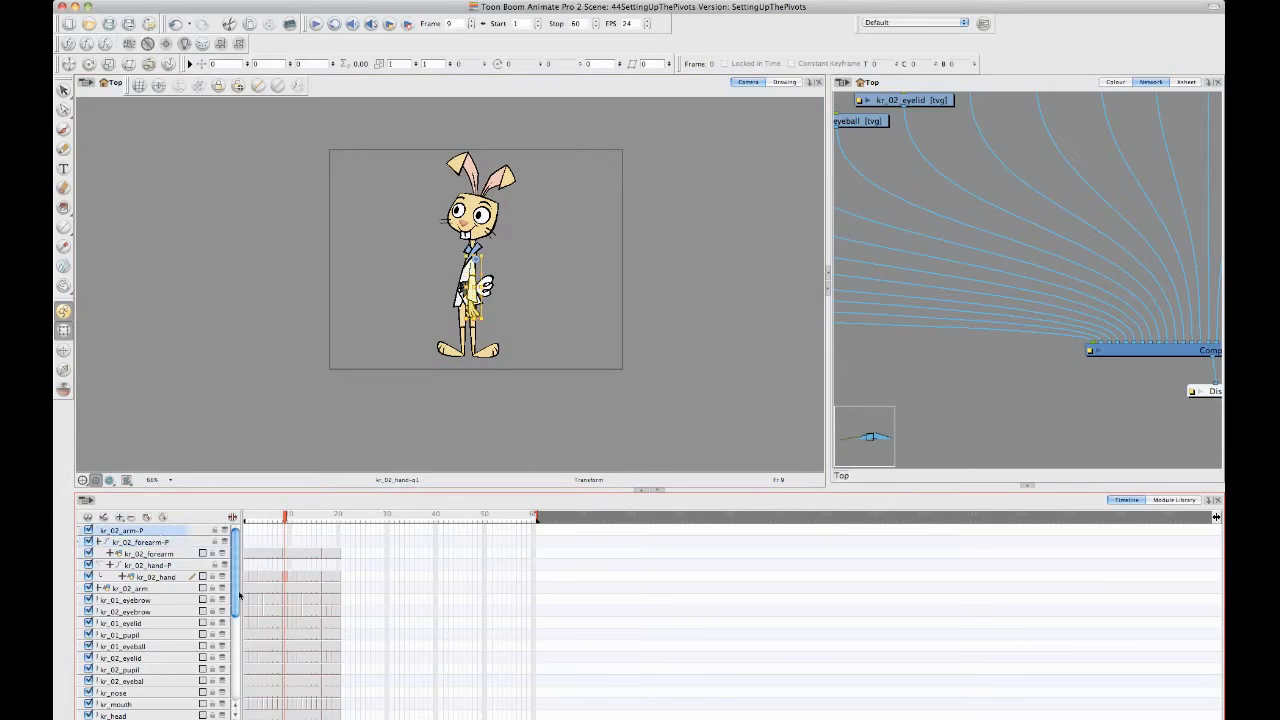
{"action": "left_click", "coordinate": [170, 566]}
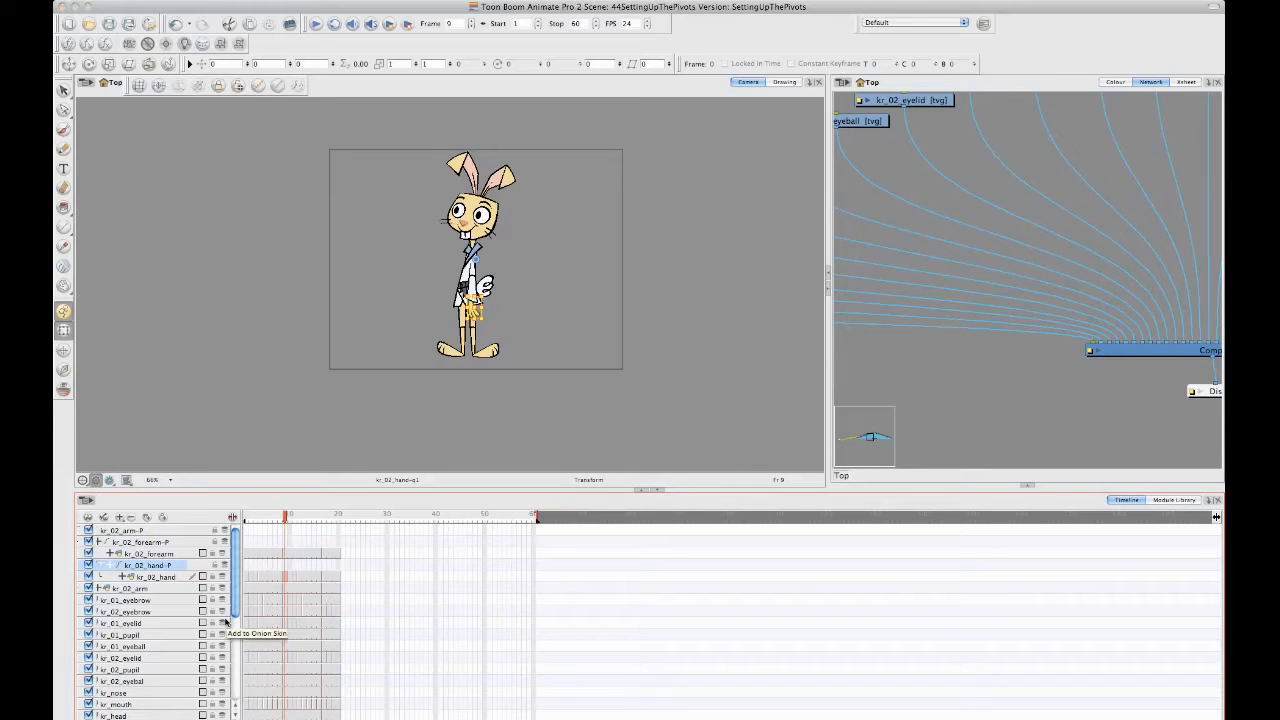
{"action": "left_click", "coordinate": [287, 579]}
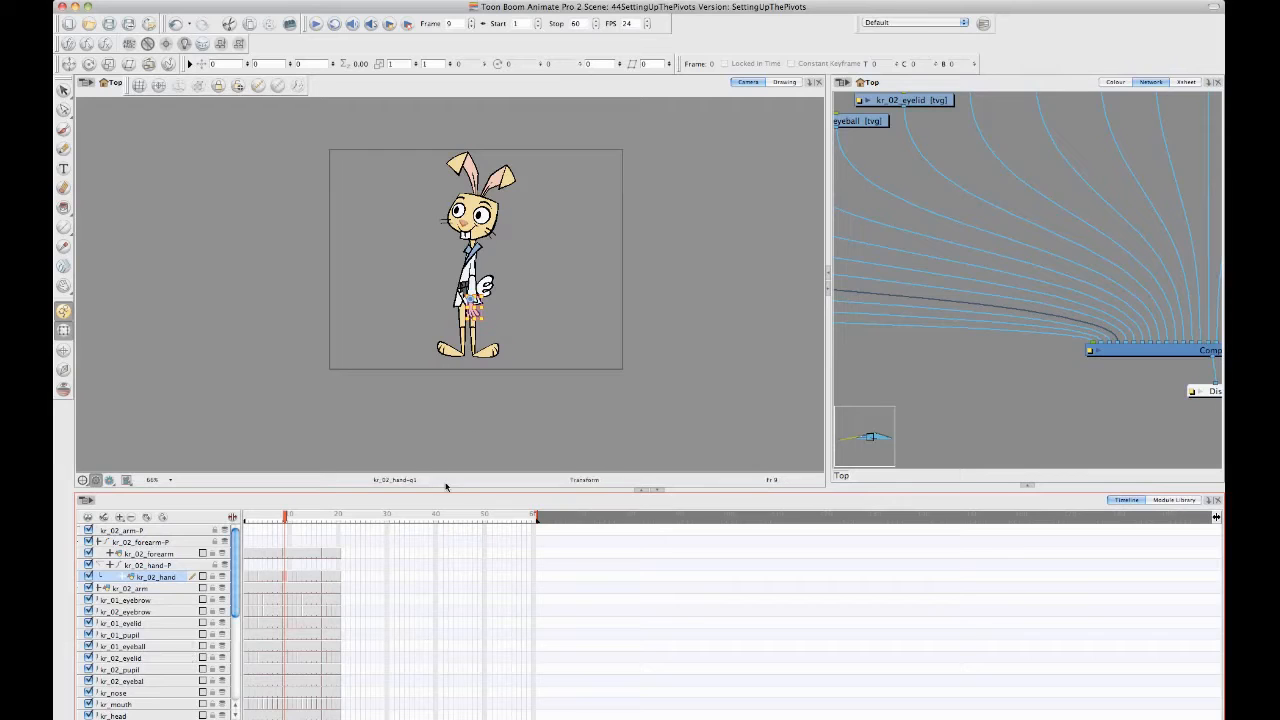
- Enlarge the Camera view and use the Rotate tool to move the kr_02_hand-P peg's pivot from the shoulder to the wrist
{"action": "left_click_drag", "start_coordinate": [451, 489], "coordinate": [451, 536]}
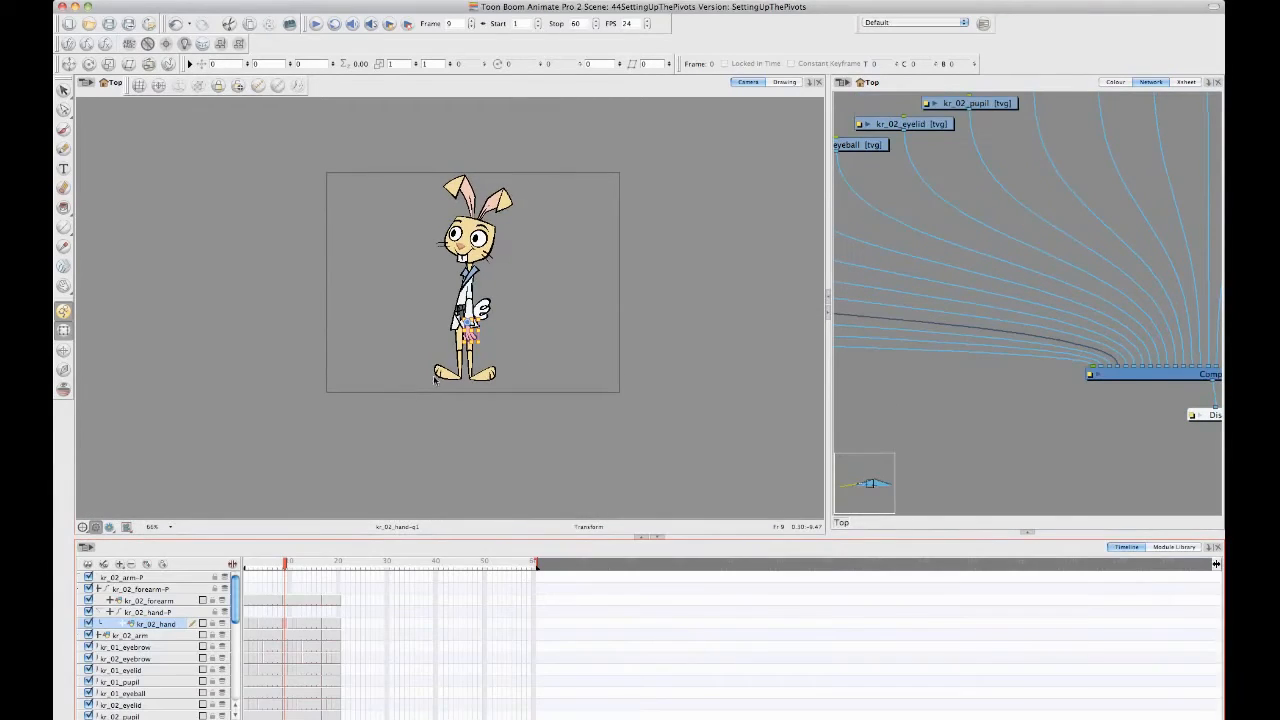
{"action": "key", "text": "2"}
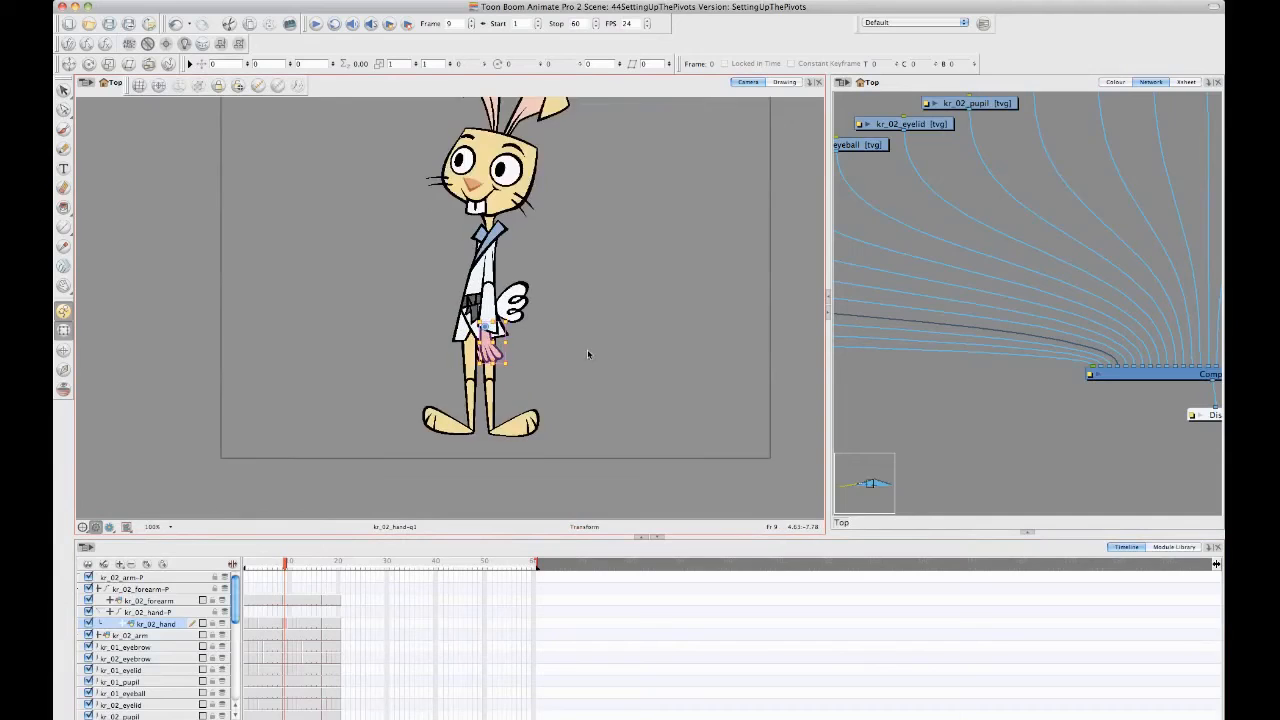
{"action": "key", "text": "2"}
{"action": "key", "text": "2"}
{"action": "left_click_drag", "start_coordinate": [556, 360], "coordinate": [482, 363]}
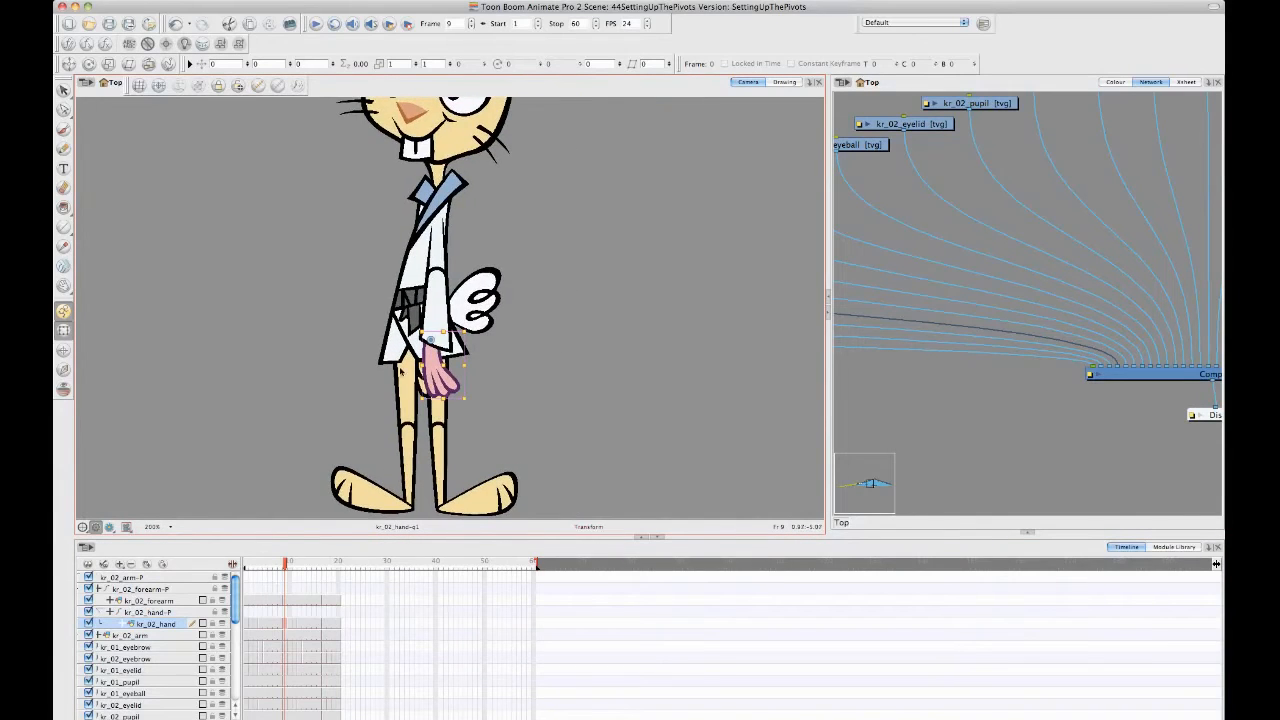
{"action": "left_click", "coordinate": [175, 612]}
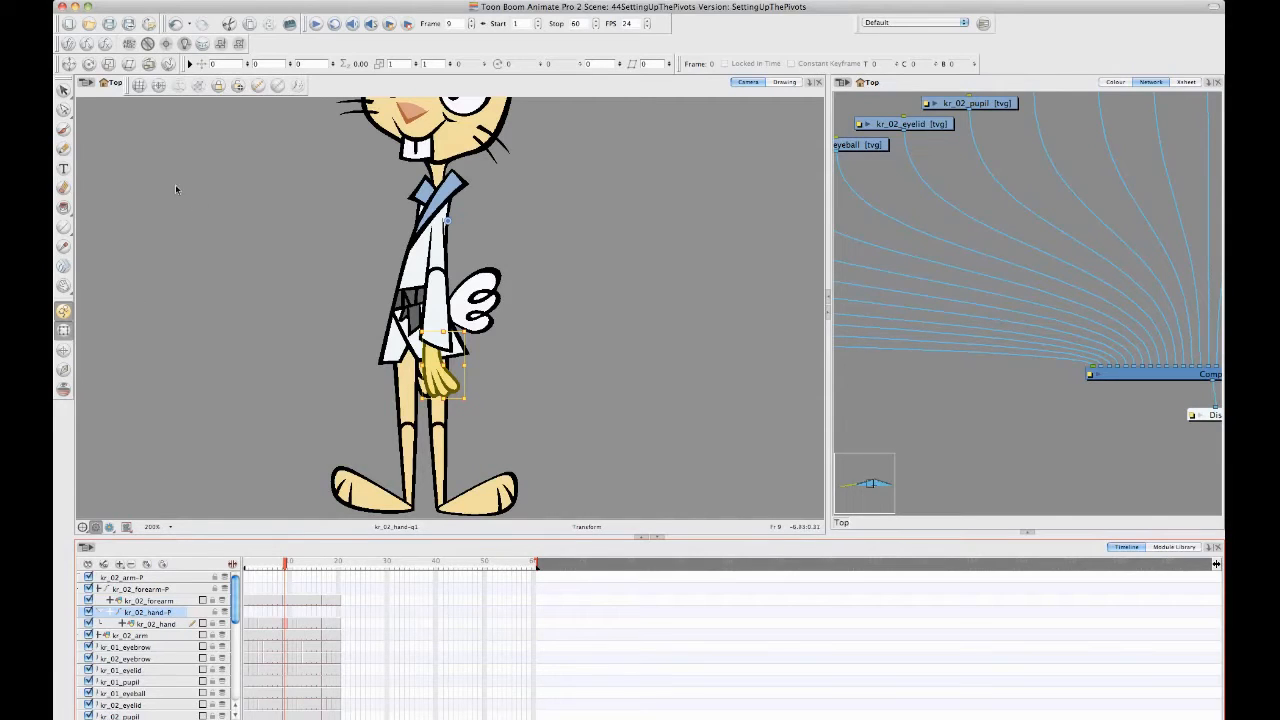
{"action": "left_click", "coordinate": [89, 64]}
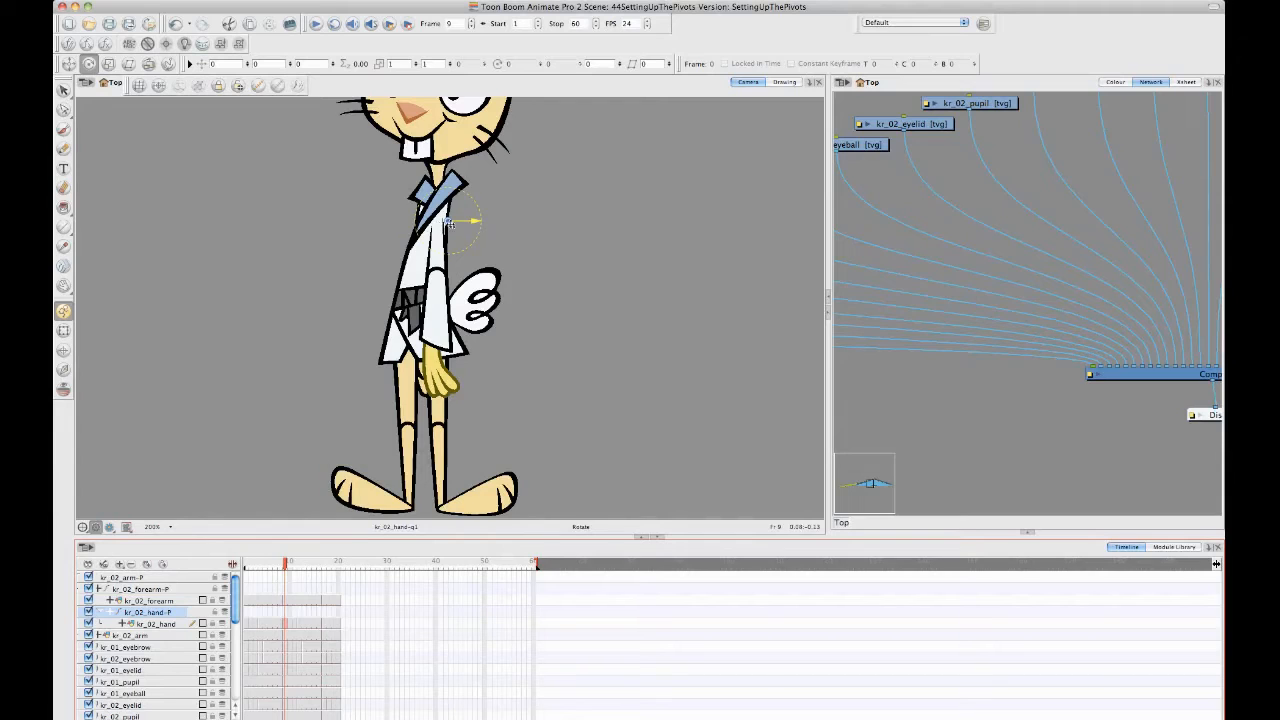
{"action": "left_click_drag", "start_coordinate": [448, 222], "coordinate": [433, 344]}
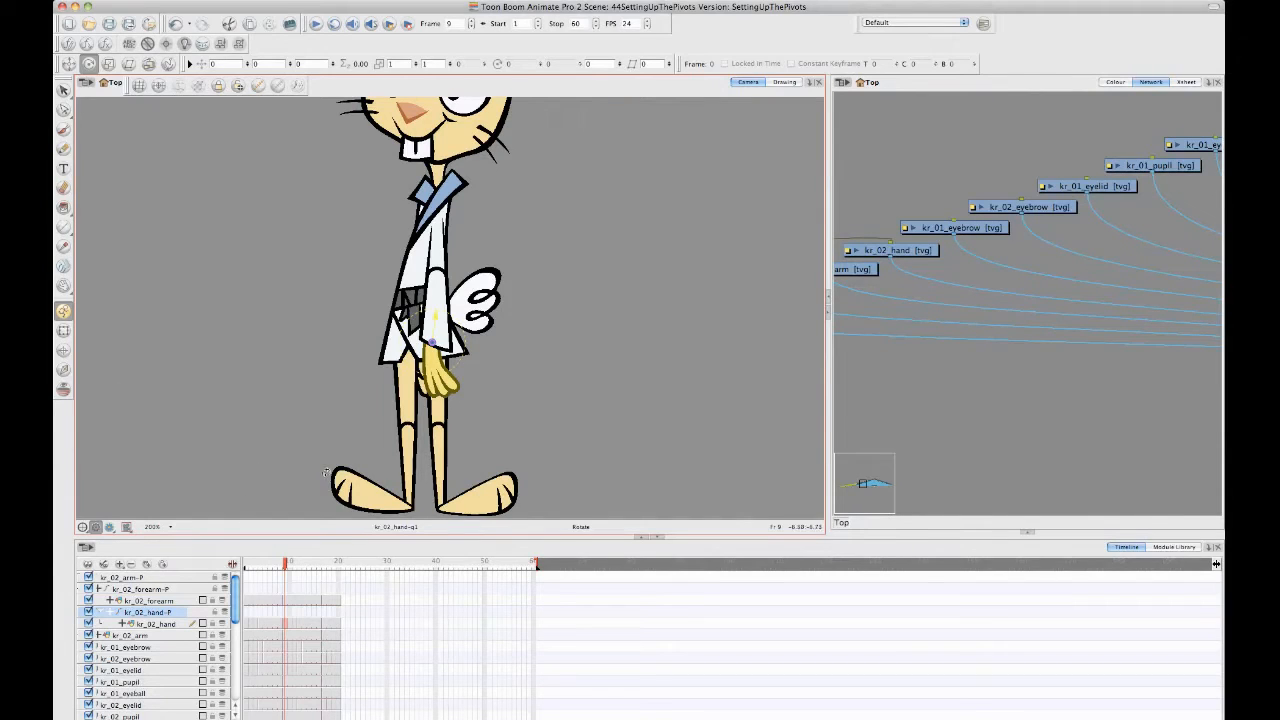
- Check the hand peg's pivot against the drawings on frames 8 and 9, and undo the pivot move
{"action": "mouse_move", "coordinate": [286, 564]}
{"action": "left_mouse_down"}
{"action": "mouse_move", "coordinate": [250, 565]}
{"action": "mouse_move", "coordinate": [265, 578]}
{"action": "mouse_move", "coordinate": [340, 578]}
{"action": "mouse_move", "coordinate": [268, 576]}
{"action": "mouse_move", "coordinate": [287, 578]}
{"action": "left_mouse_up"}
{"action": "key", "text": "comma"}
{"action": "key", "text": "comma"}
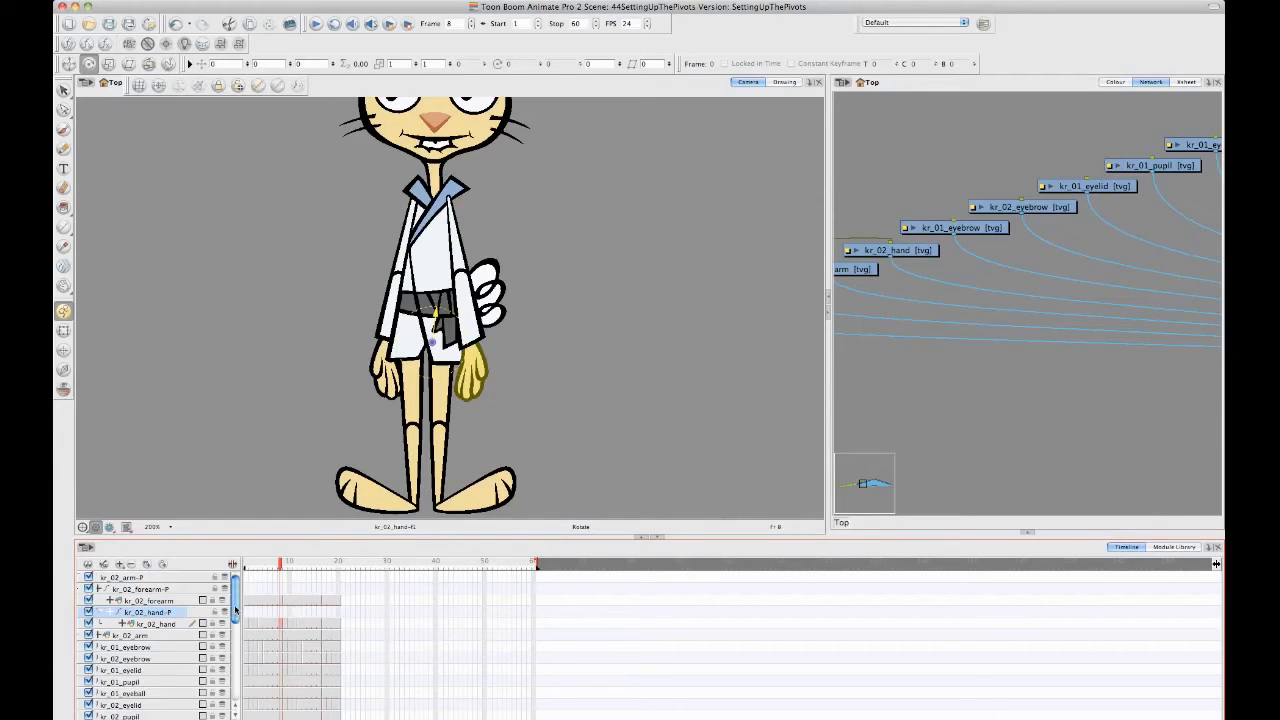
{"action": "mouse_move", "coordinate": [281, 562]}
{"action": "left_mouse_down"}
{"action": "mouse_move", "coordinate": [269, 565]}
{"action": "mouse_move", "coordinate": [299, 570]}
{"action": "mouse_move", "coordinate": [284, 568]}
{"action": "left_mouse_up"}
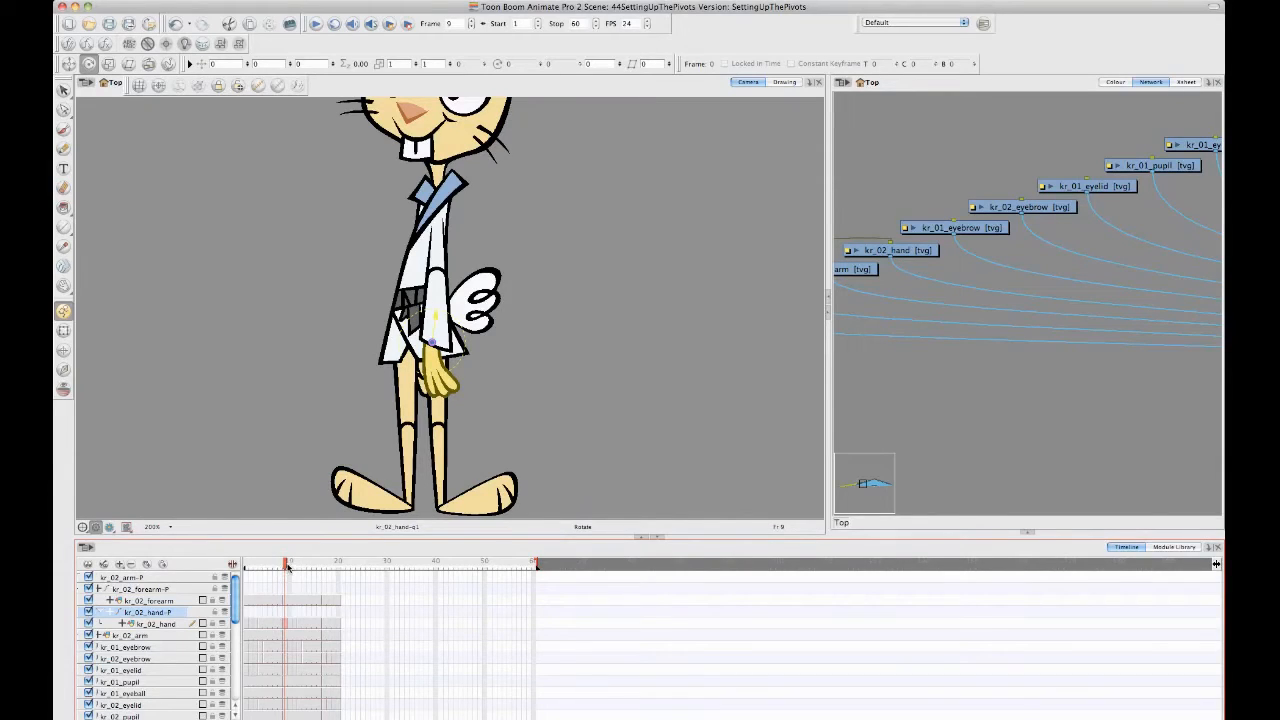
{"action": "mouse_move", "coordinate": [288, 567]}
{"action": "left_mouse_down"}
{"action": "mouse_move", "coordinate": [316, 573]}
{"action": "mouse_move", "coordinate": [283, 577]}
{"action": "left_mouse_up"}
{"action": "key", "text": "ctrl+z"}
- Open the kr_02_hand drawing's layer properties and set Use Embedded Pivots to Apply Embedded Pivot on Parent Peg
{"action": "left_click", "coordinate": [286, 626]}
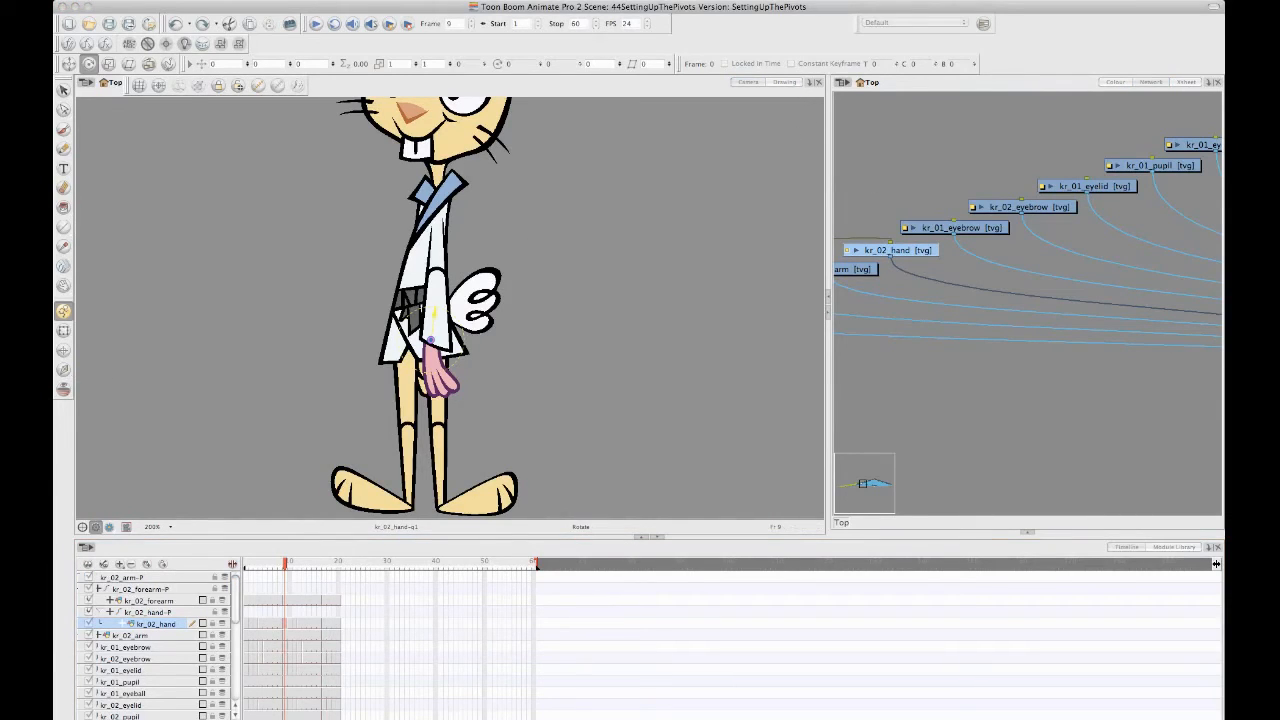
{"action": "left_click_drag", "start_coordinate": [316, 0], "coordinate": [731, 166]}
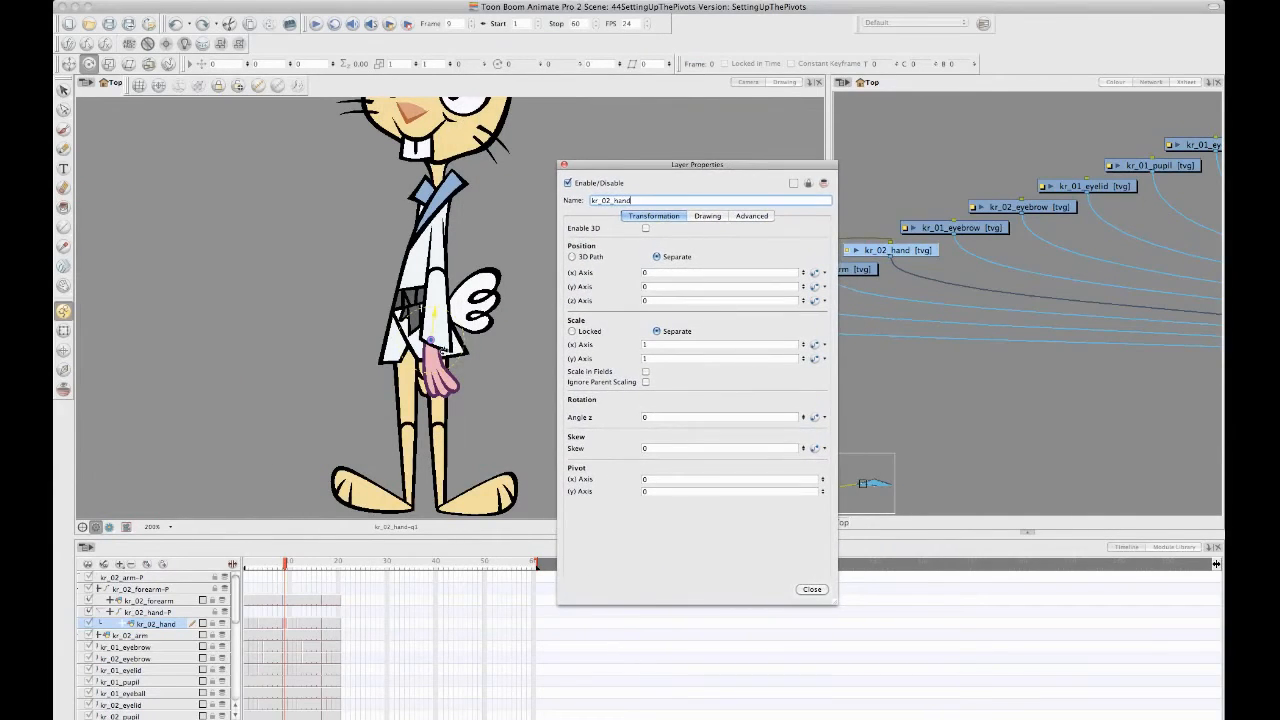
{"action": "left_click", "coordinate": [769, 216]}
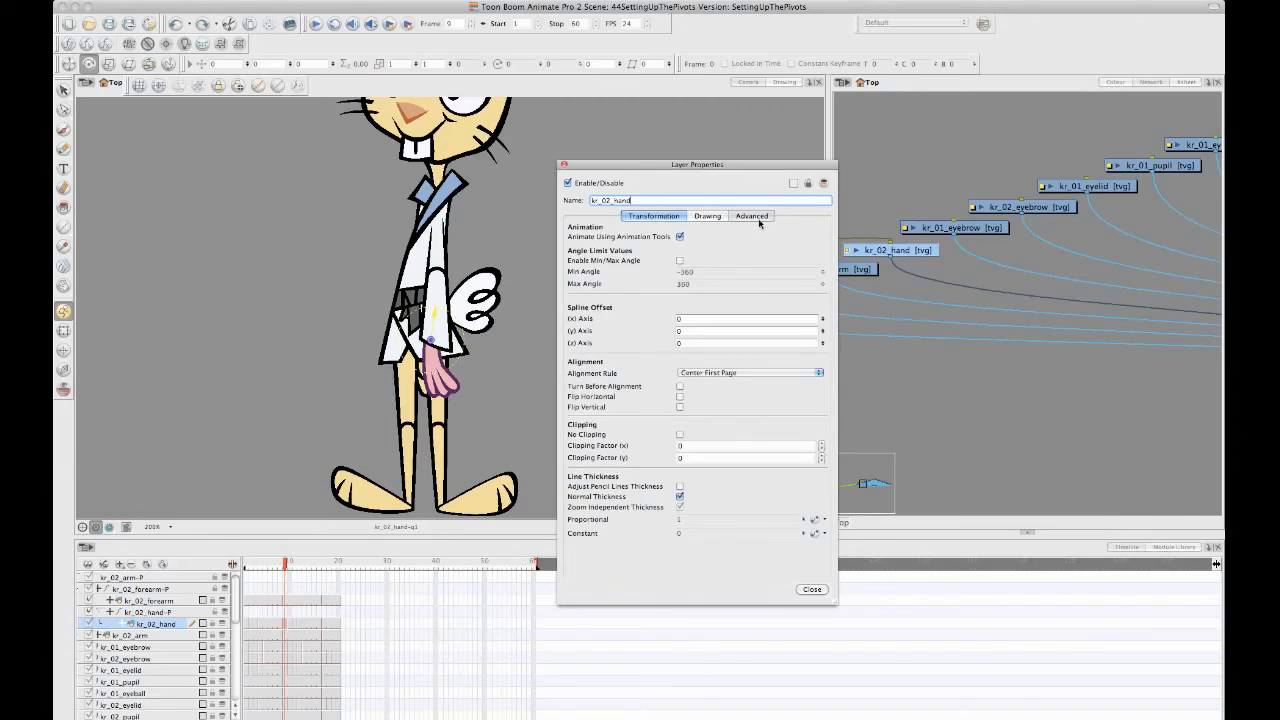
{"action": "left_click", "coordinate": [716, 217]}
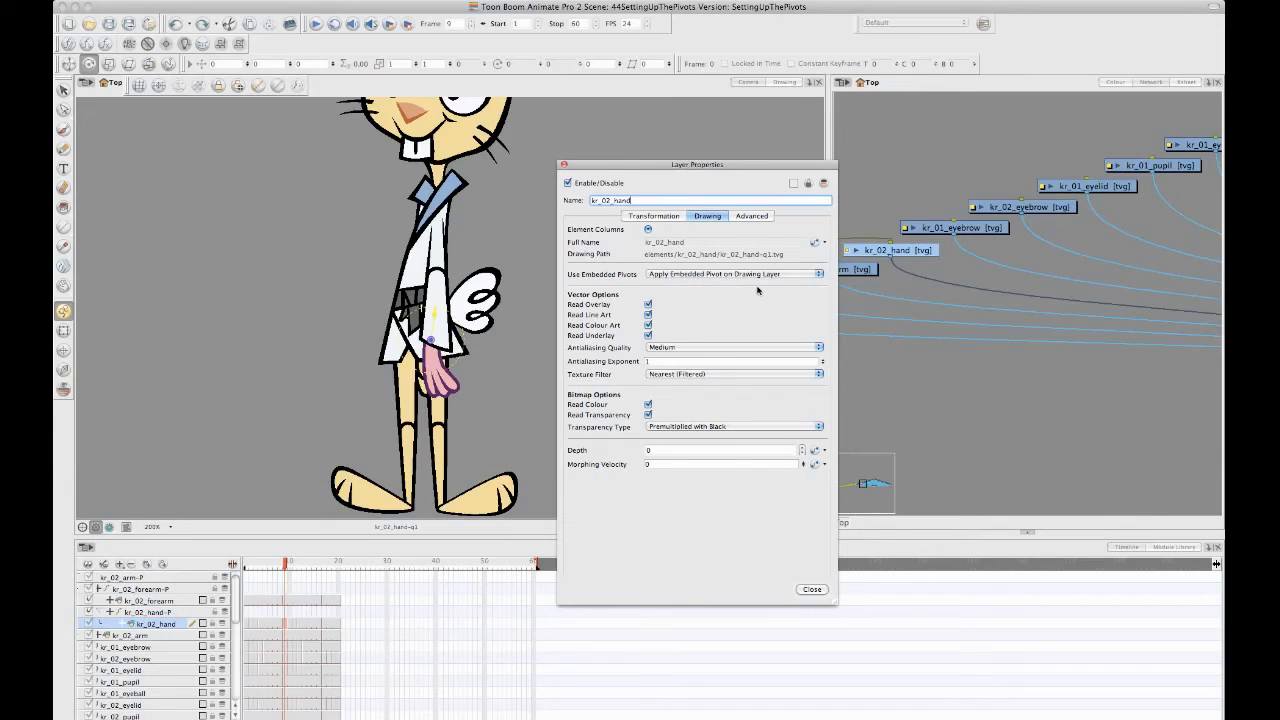
{"action": "left_click", "coordinate": [65, 351]}
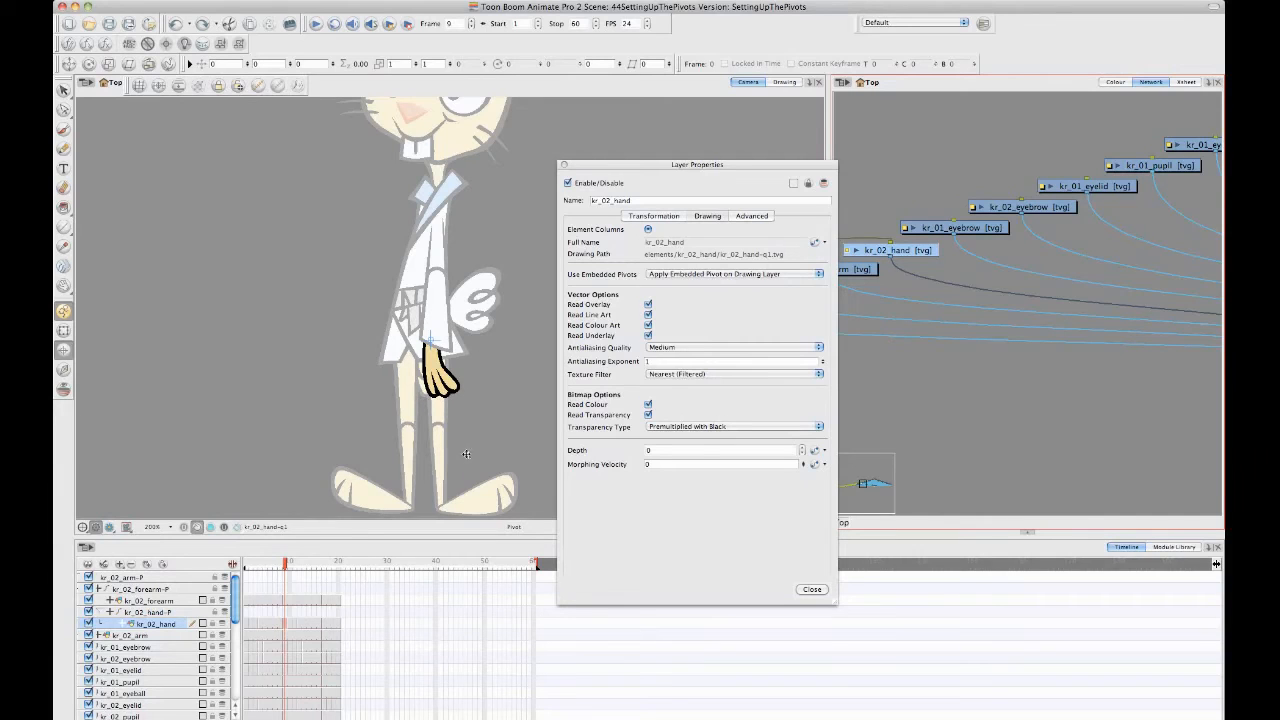
{"action": "left_click", "coordinate": [720, 275]}
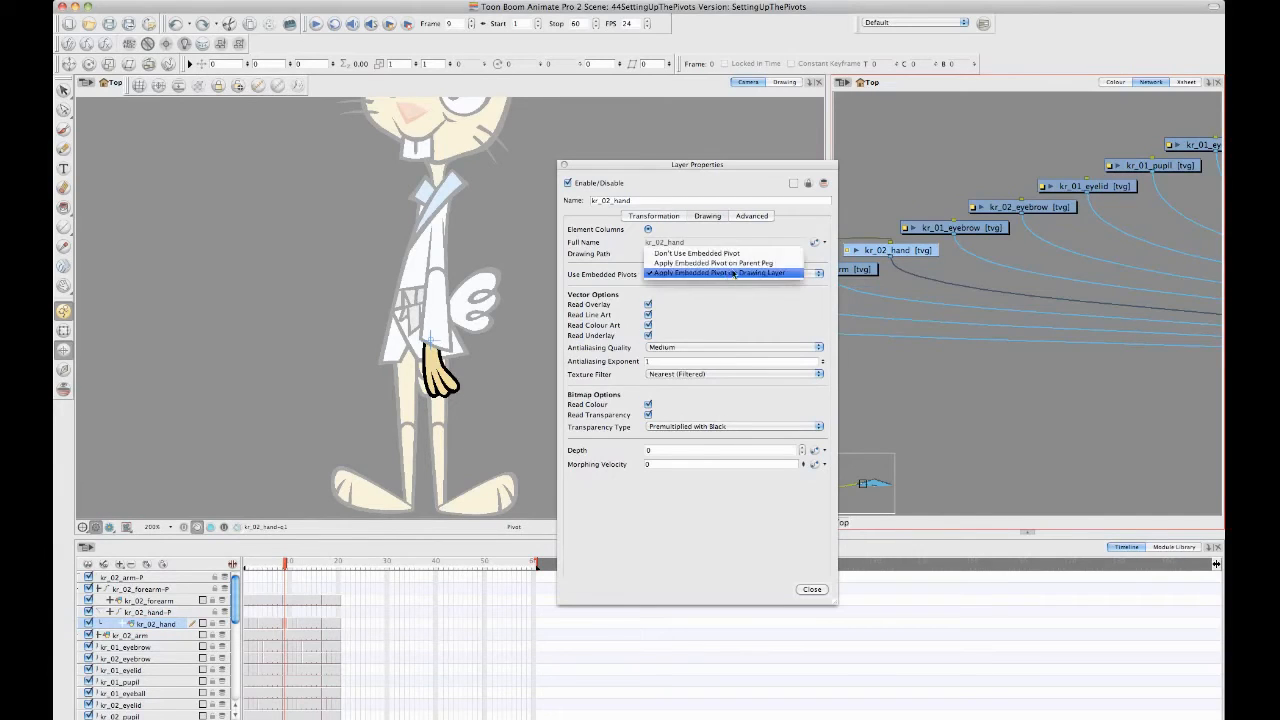
{"action": "left_click", "coordinate": [789, 272]}
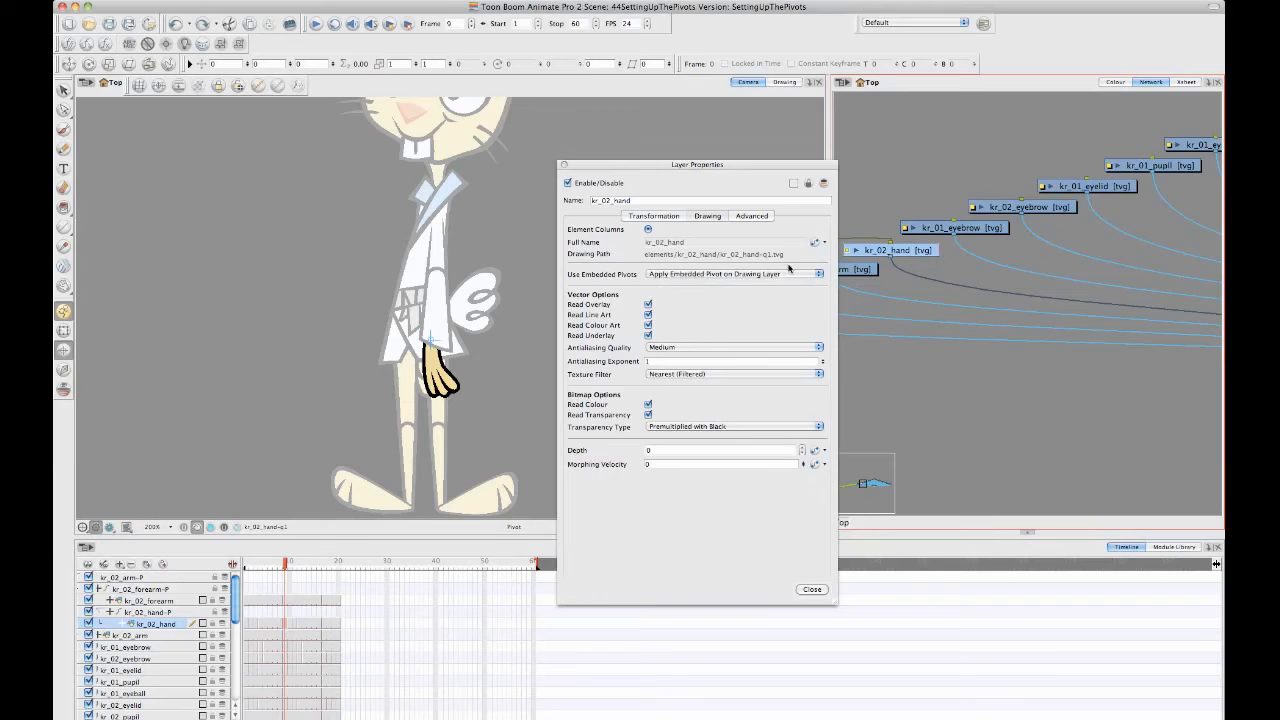
- Examine the kr_02_hand-P peg's pivot with the Transform tool on frames 9 and 13, and return to frame 9
{"action": "left_click", "coordinate": [63, 331]}
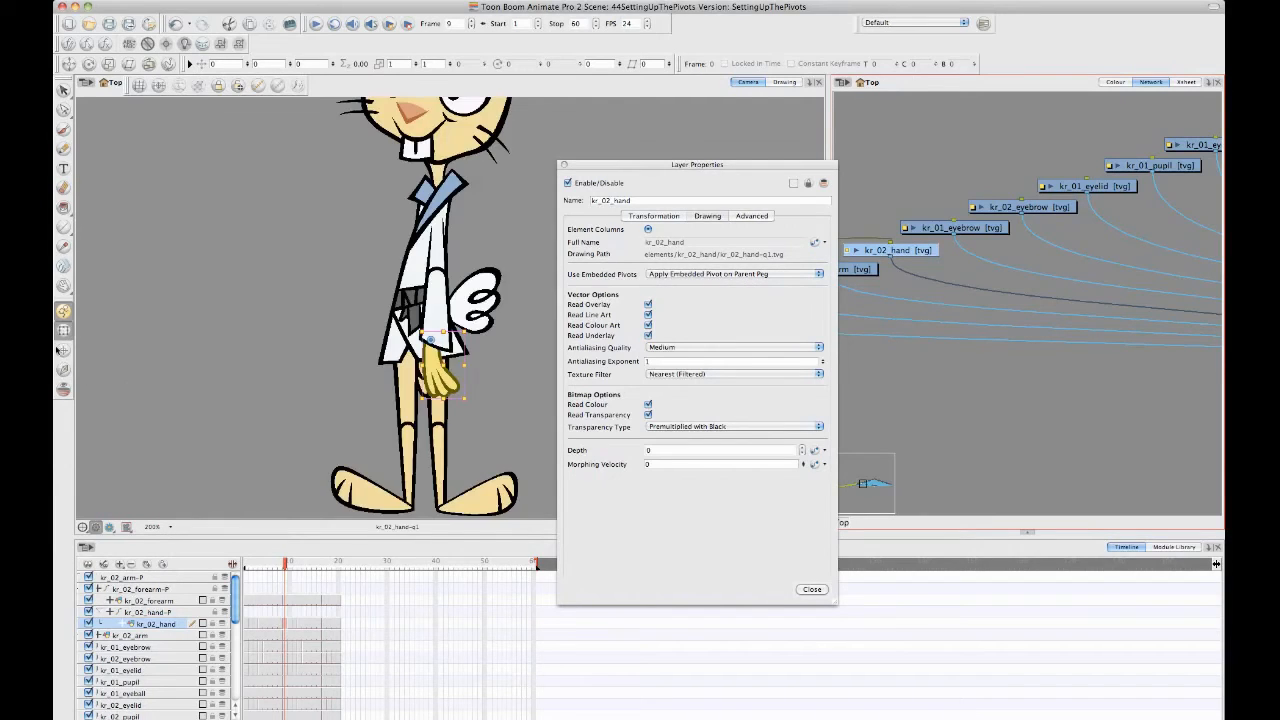
{"action": "left_click", "coordinate": [289, 613]}
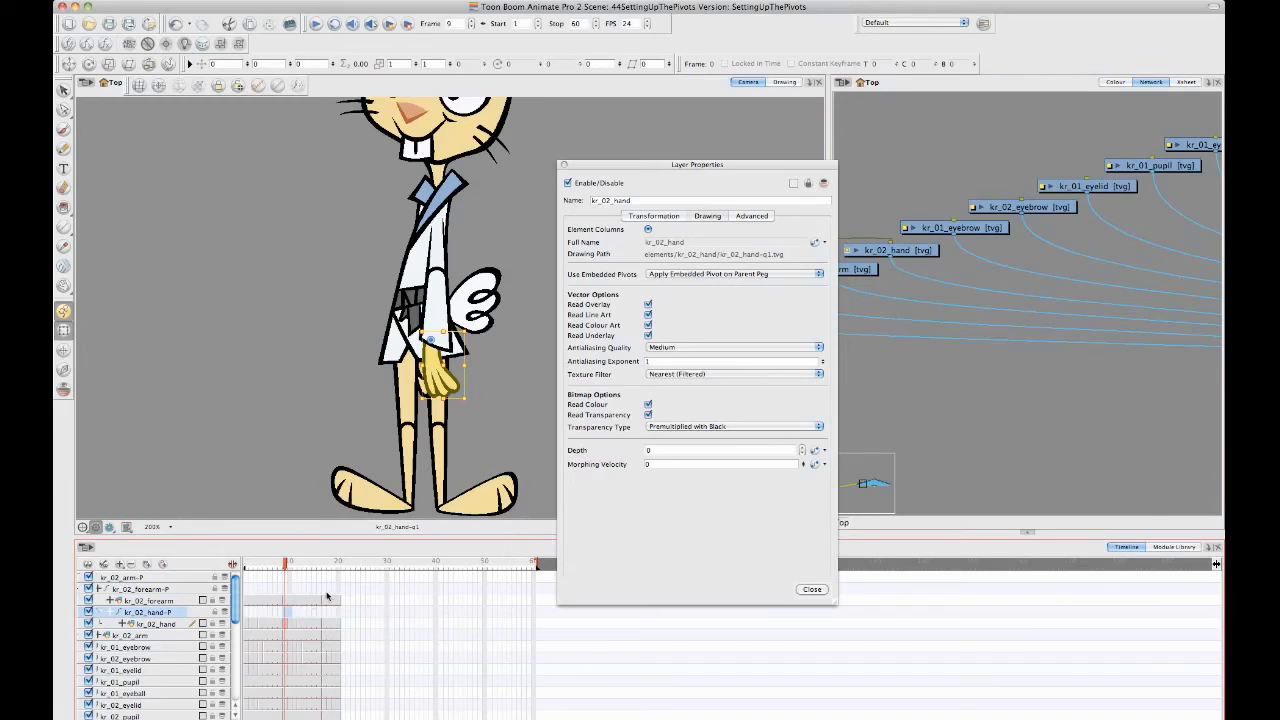
{"action": "left_click", "coordinate": [305, 614]}
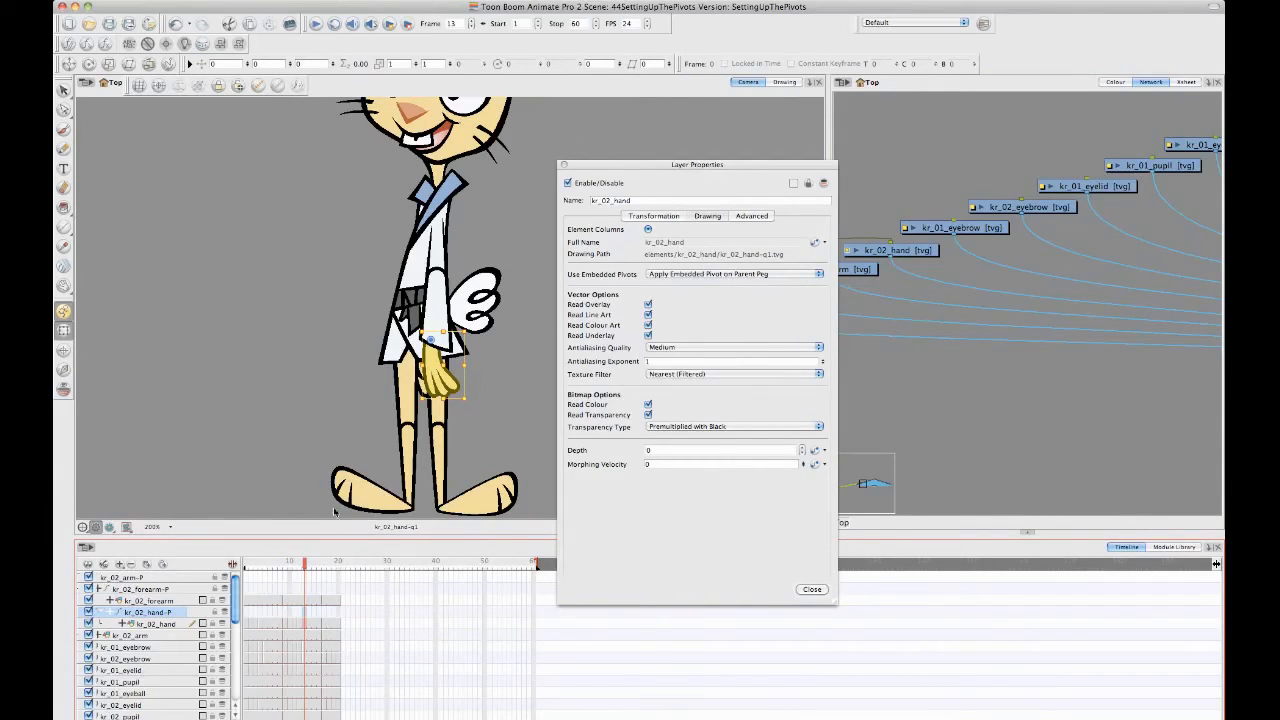
{"action": "left_click_drag", "start_coordinate": [305, 564], "coordinate": [286, 590]}
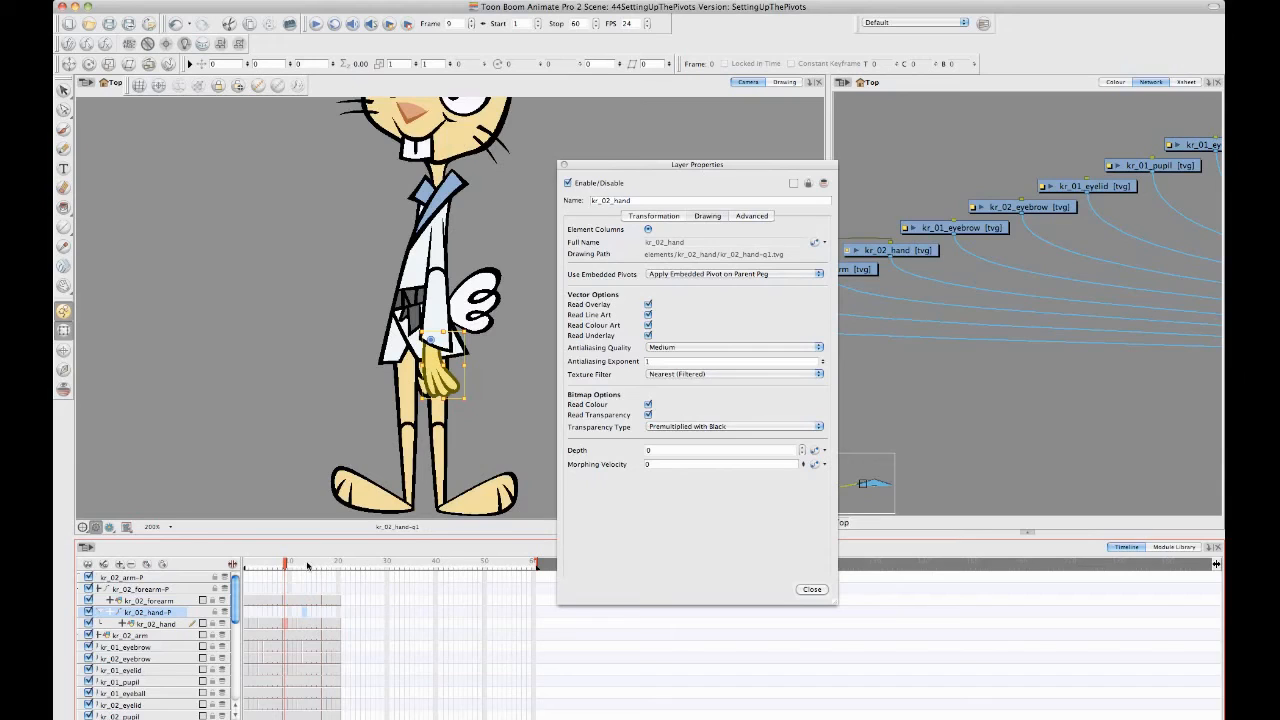
{"action": "left_click", "coordinate": [285, 613]}
- Compare the pivots of the kr_02_forearm drawing, its parent peg and the kr_02_hand drawing
{"action": "left_click", "coordinate": [439, 325]}
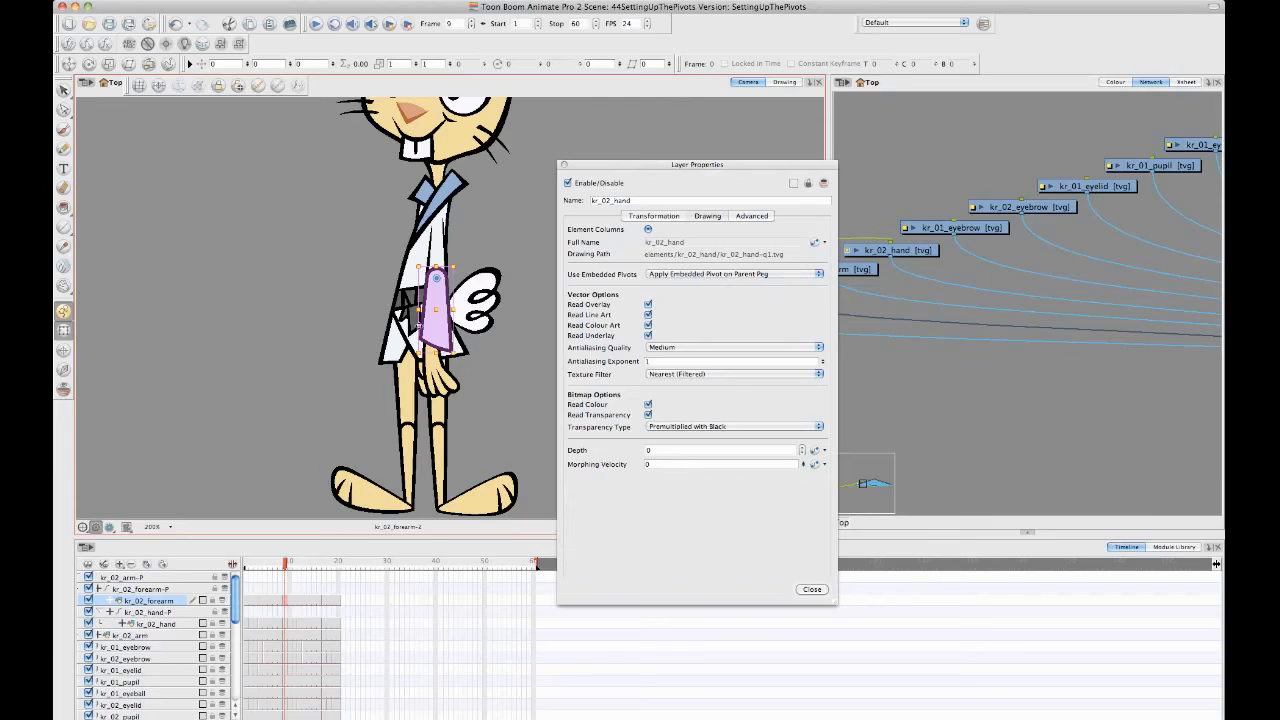
{"action": "key", "text": "b"}
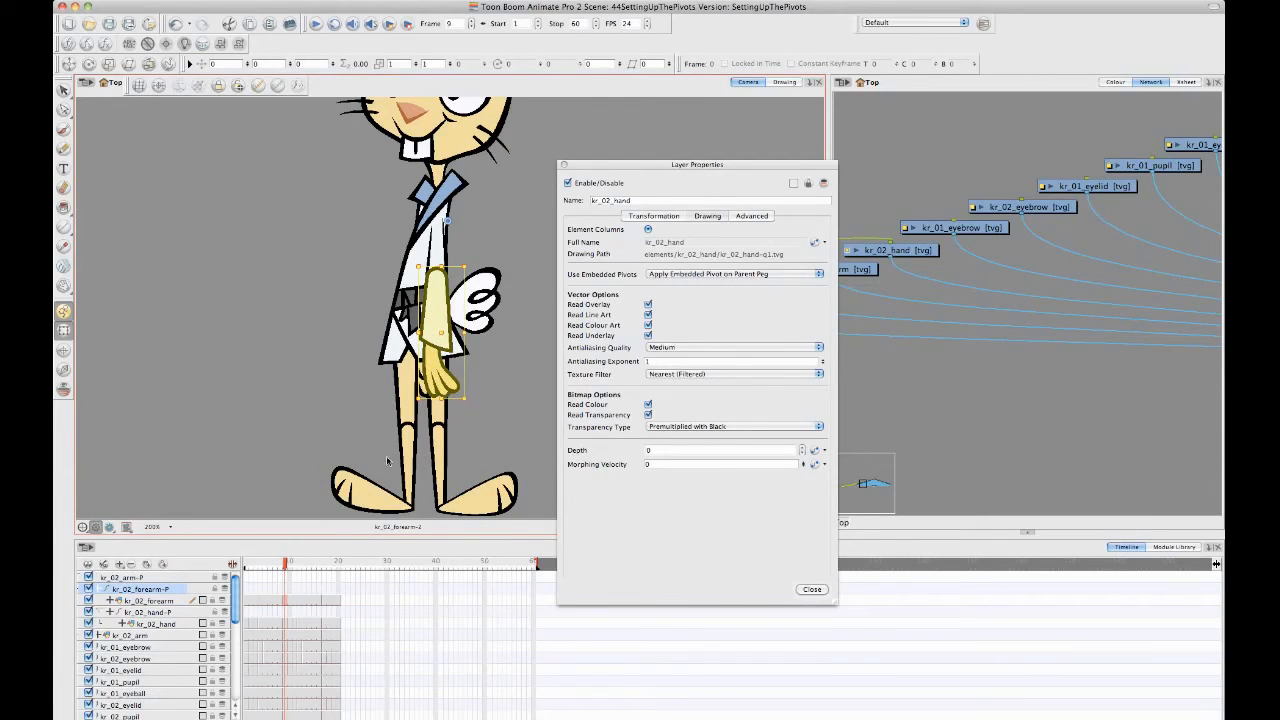
{"action": "left_click", "coordinate": [289, 623]}
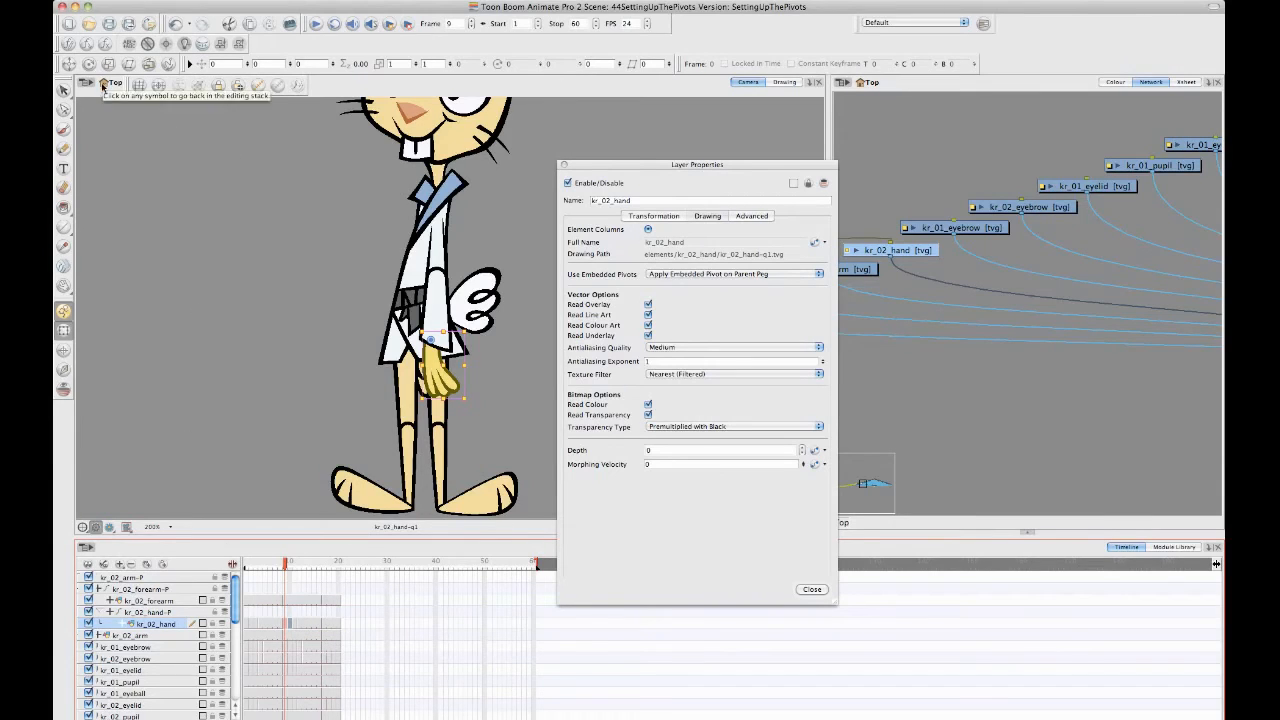
- Use the Rotate tool to move the kr_02_hand-P peg's pivot far outside the body at frame 9, and check it on frame 10
{"action": "left_click", "coordinate": [74, 63]}
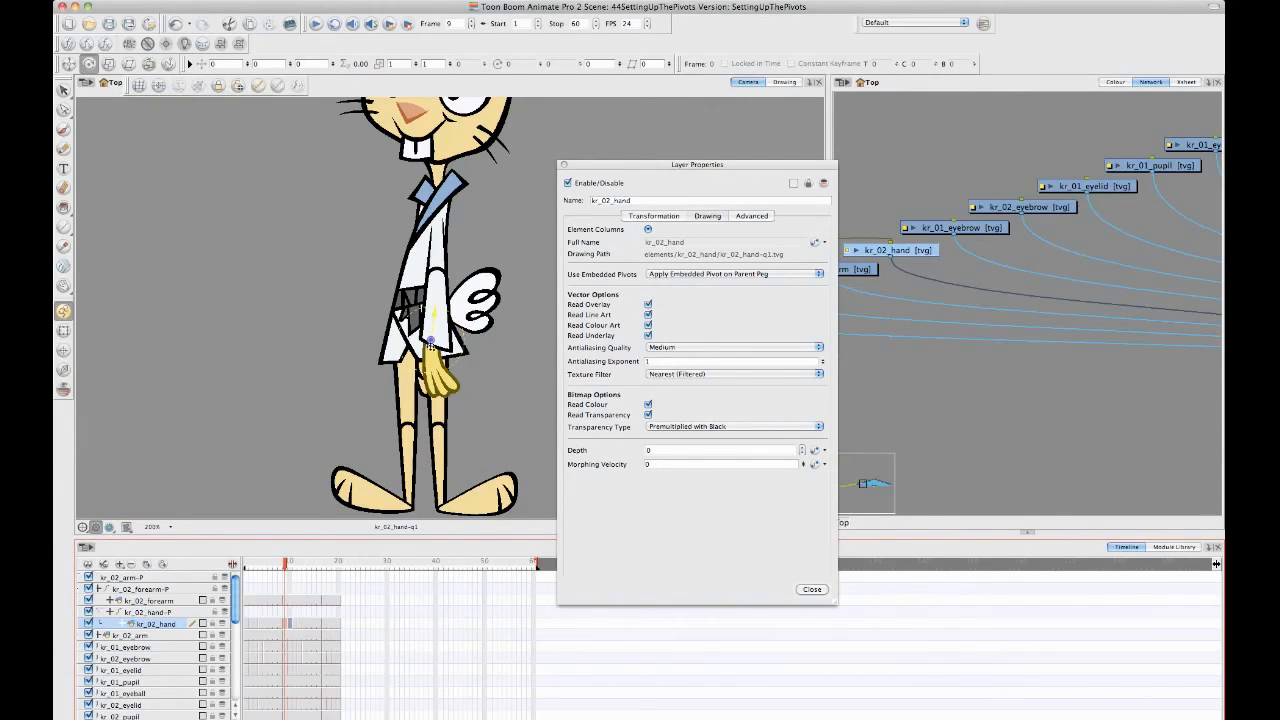
{"action": "left_click", "coordinate": [286, 623]}
{"action": "left_click", "coordinate": [285, 612]}
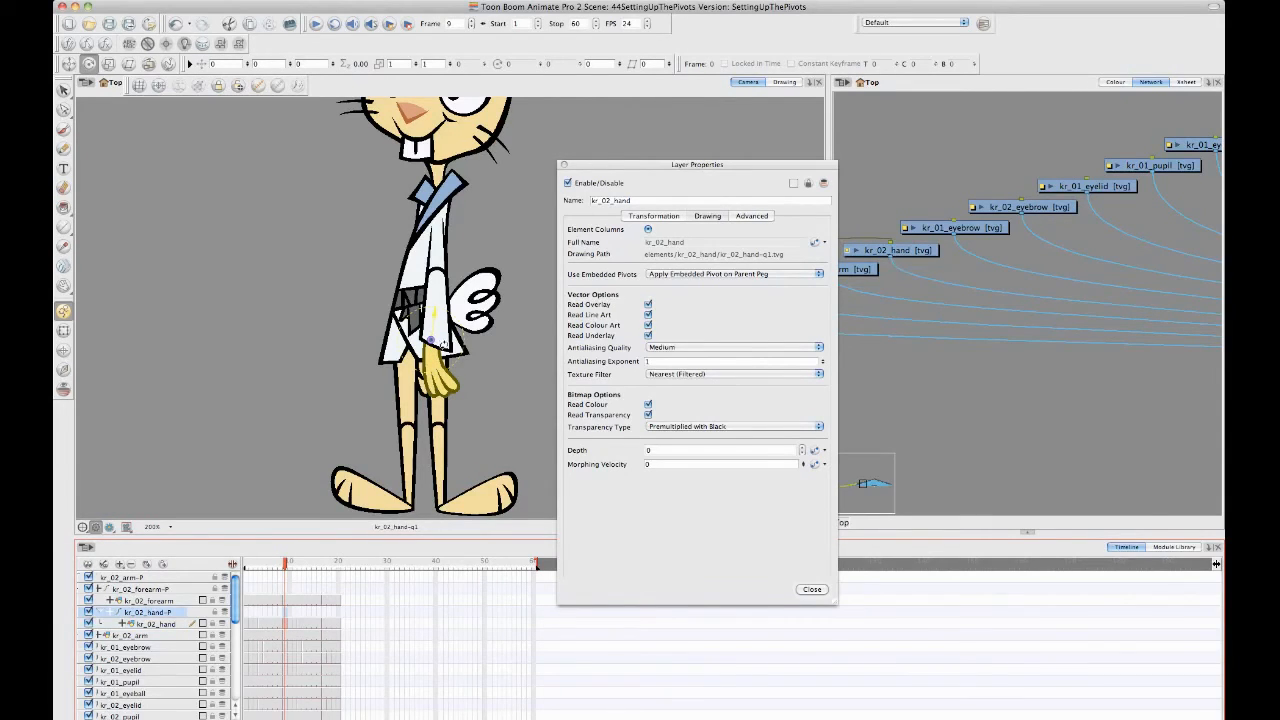
{"action": "left_click_drag", "start_coordinate": [432, 340], "coordinate": [298, 246]}
{"action": "mouse_move", "coordinate": [285, 567]}
{"action": "left_mouse_down"}
{"action": "mouse_move", "coordinate": [222, 564]}
{"action": "mouse_move", "coordinate": [336, 571]}
{"action": "mouse_move", "coordinate": [248, 567]}
{"action": "mouse_move", "coordinate": [286, 567]}
{"action": "mouse_move", "coordinate": [274, 567]}
{"action": "left_mouse_up"}
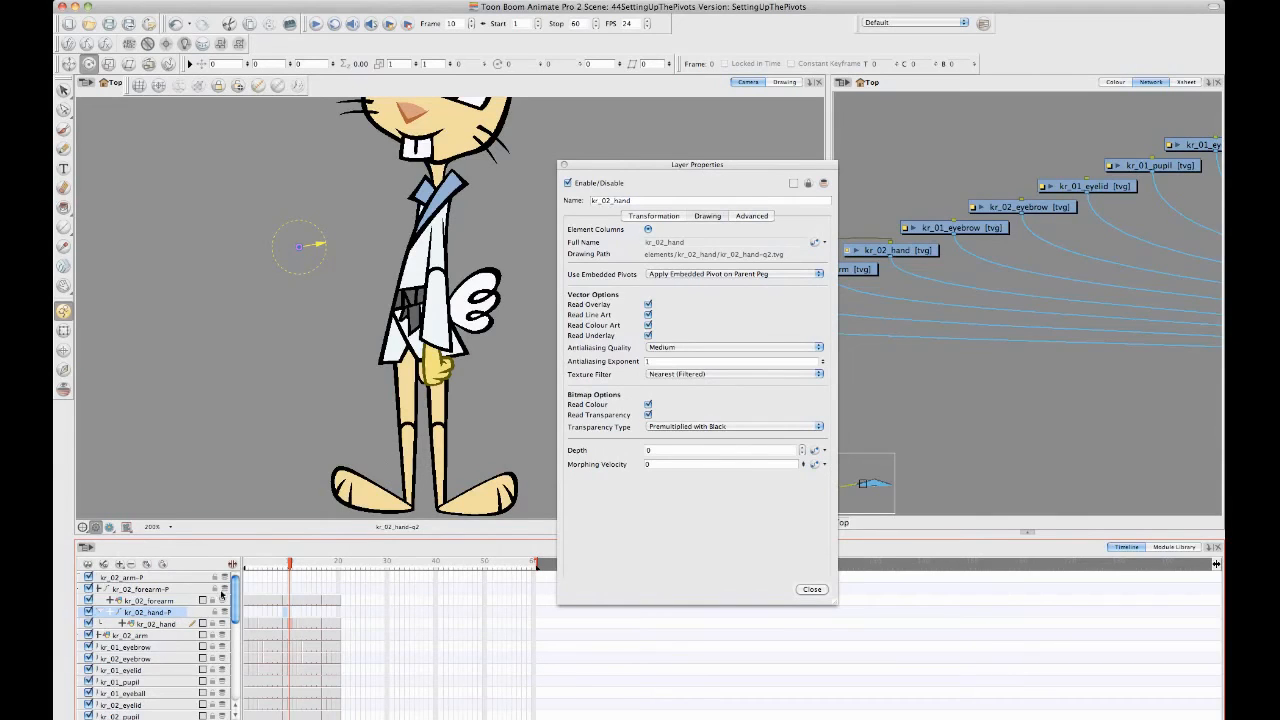
- Reposition the Layer Properties window so the kr_02_hand module in the Network view is uncovered
{"action": "left_click_drag", "start_coordinate": [743, 166], "coordinate": [800, 178]}
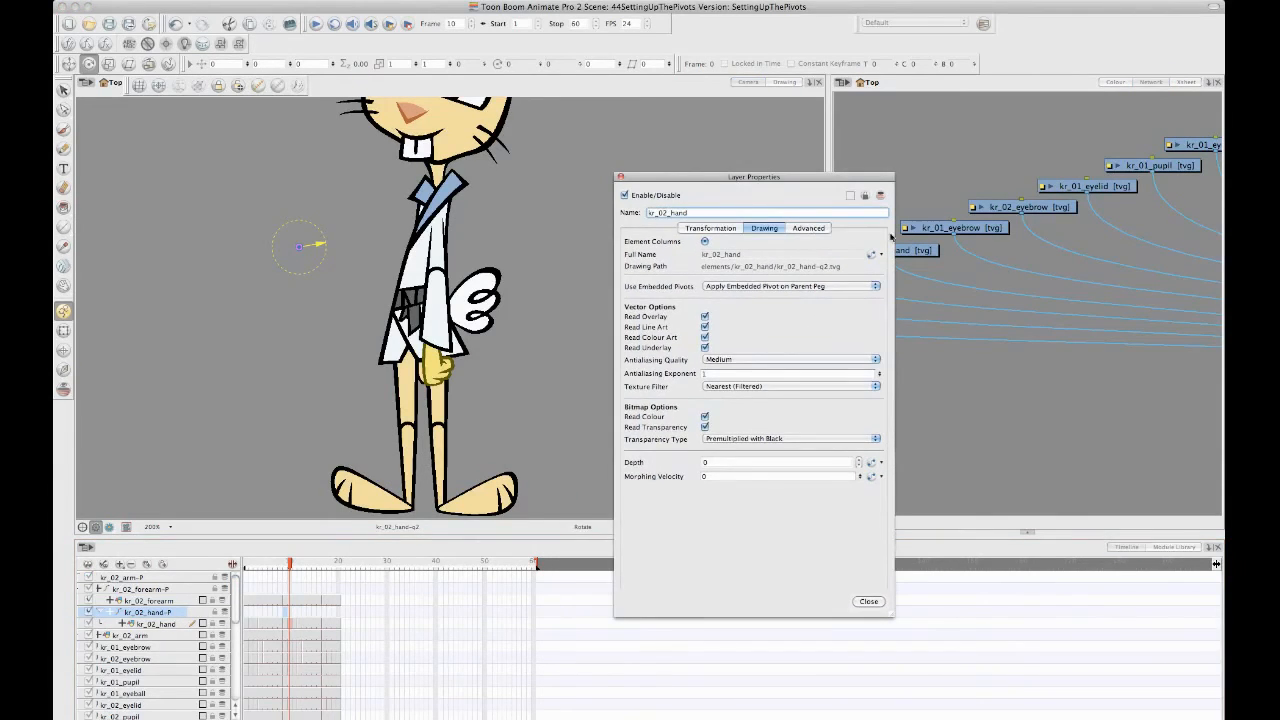
{"action": "left_click", "coordinate": [195, 614]}
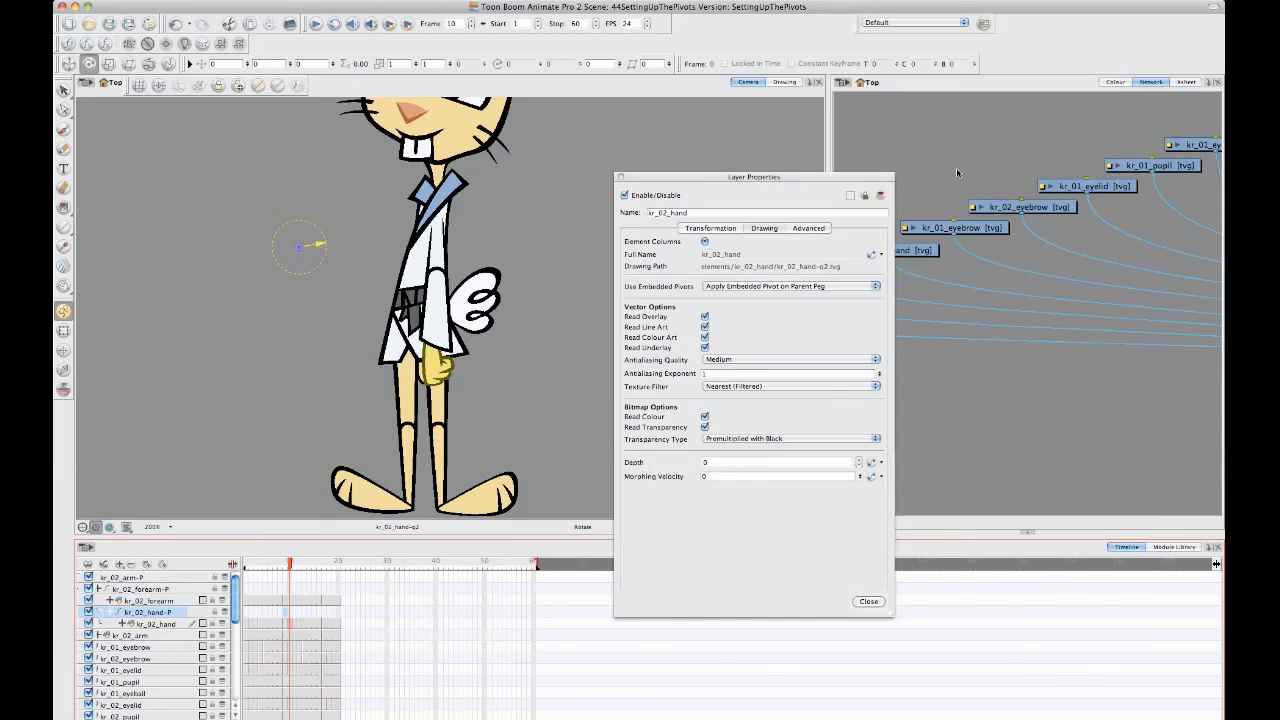
{"action": "left_click_drag", "start_coordinate": [692, 168], "coordinate": [597, 137]}
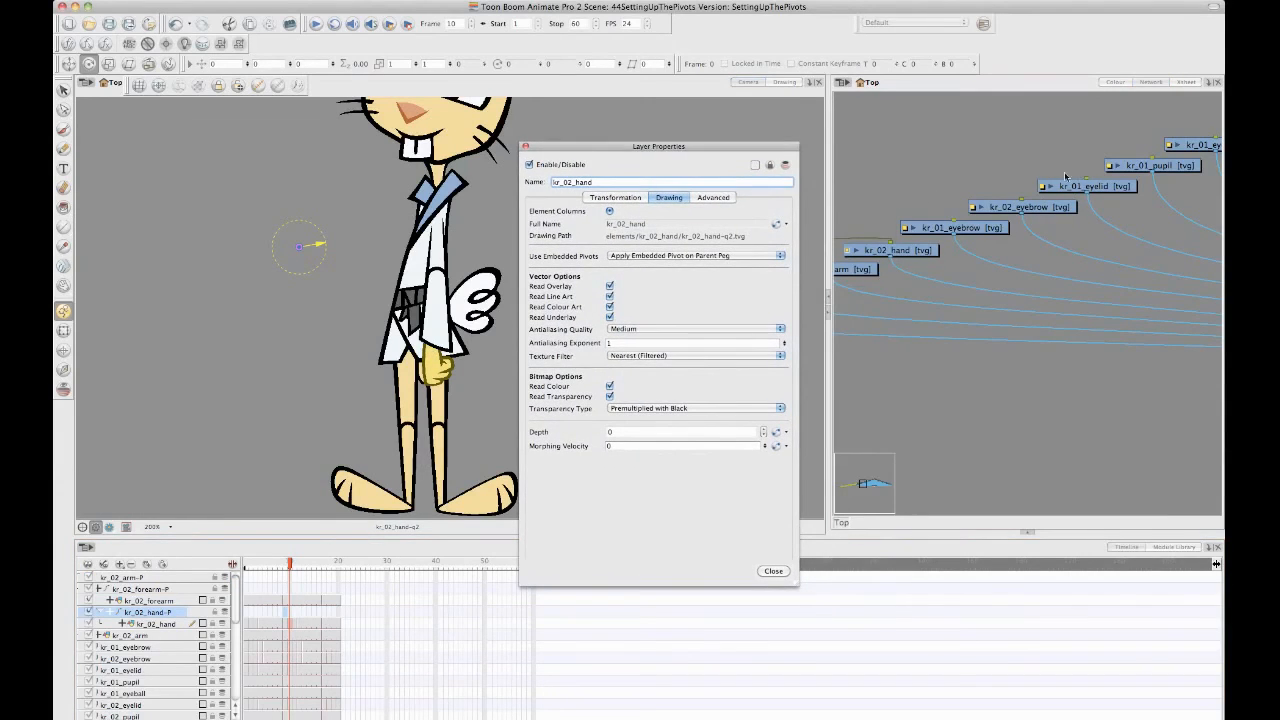
- Locate the kr_02_hand-P peg in the Network view and open its layer properties beside those of the kr_02_hand drawing
{"action": "left_click", "coordinate": [959, 286]}
{"action": "left_click_drag", "start_coordinate": [908, 282], "coordinate": [1220, 360]}
{"action": "left_click_drag", "start_coordinate": [896, 364], "coordinate": [1110, 352]}
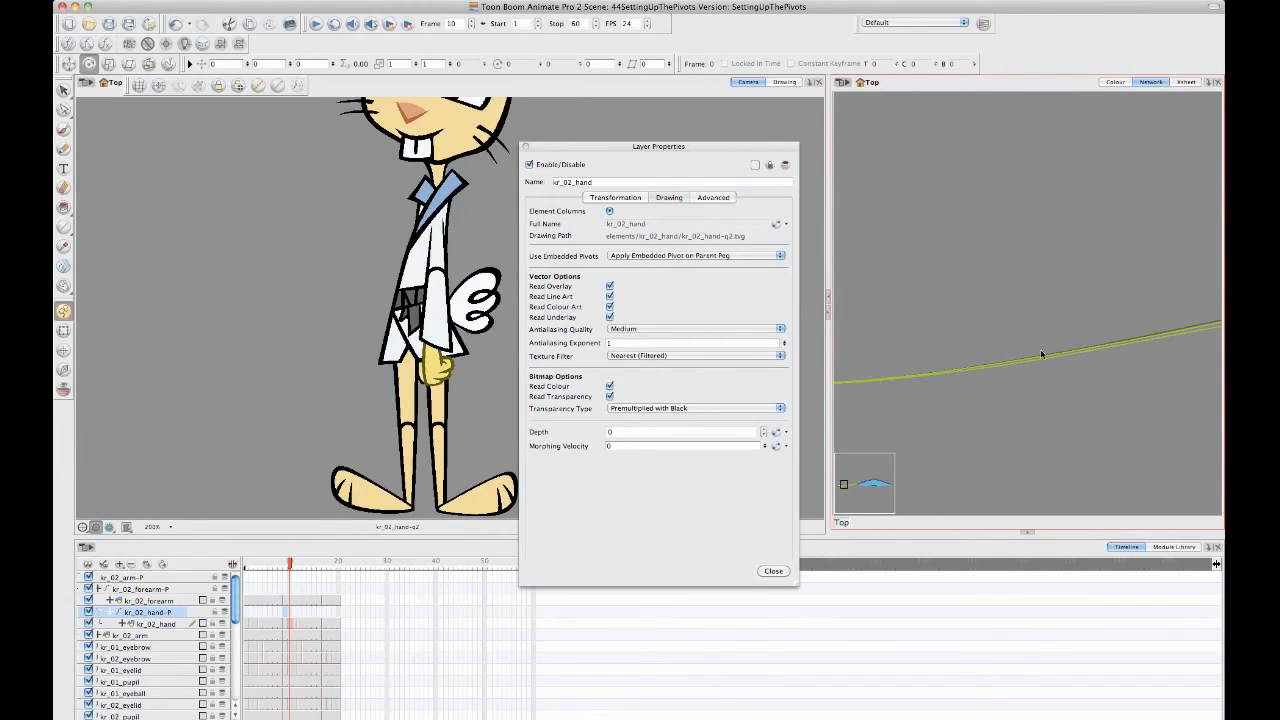
{"action": "left_click_drag", "start_coordinate": [850, 370], "coordinate": [1053, 243]}
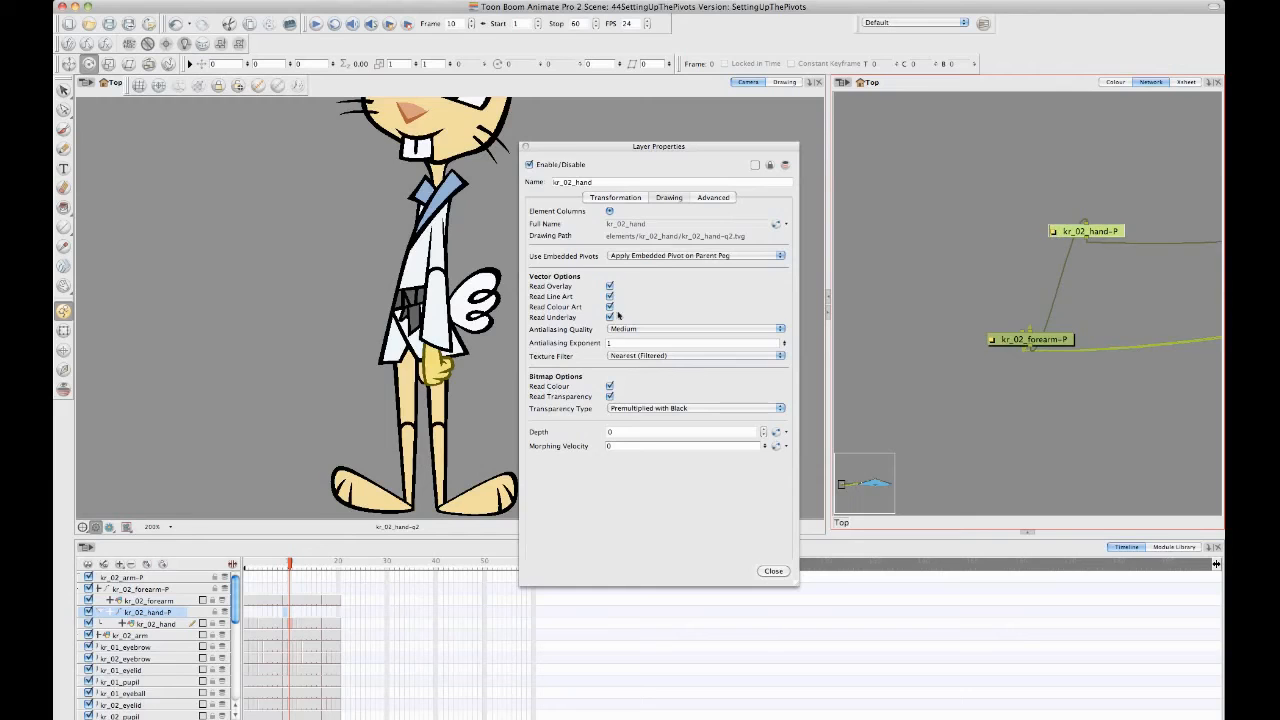
{"action": "key", "text": "shift+e"}
{"action": "left_click_drag", "start_coordinate": [645, 145], "coordinate": [911, 137]}
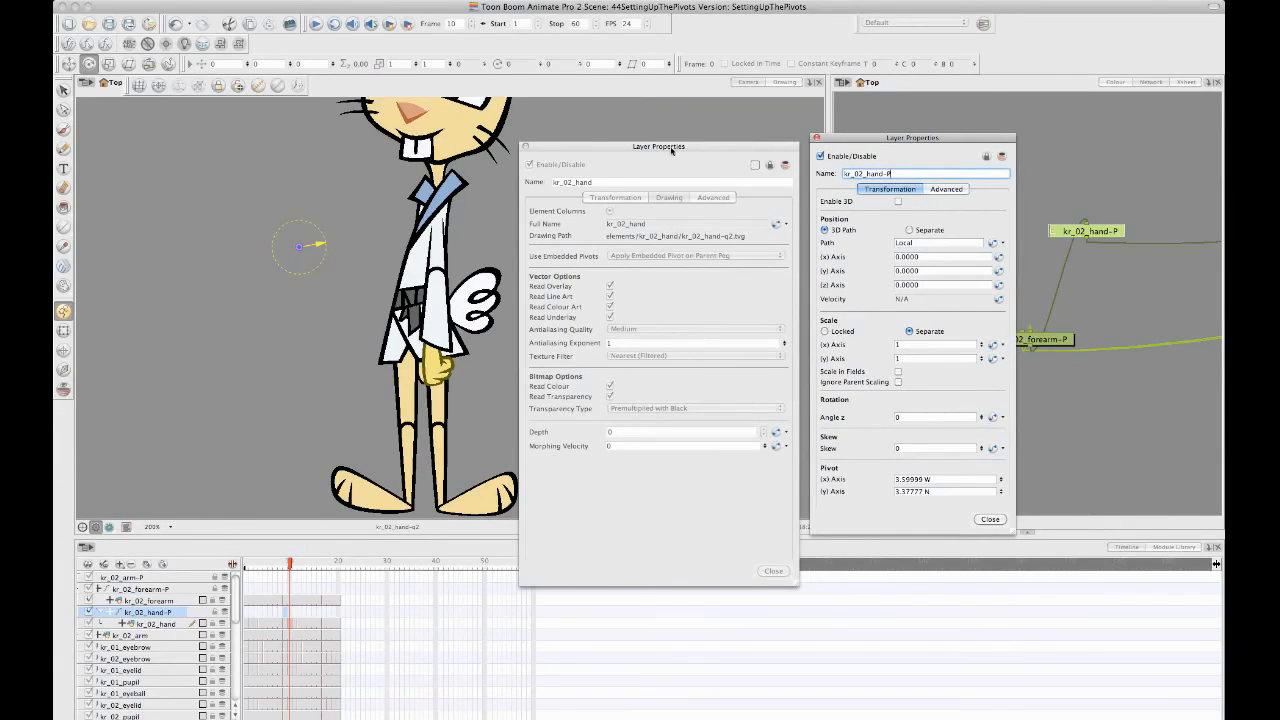
{"action": "left_click_drag", "start_coordinate": [672, 151], "coordinate": [684, 139]}
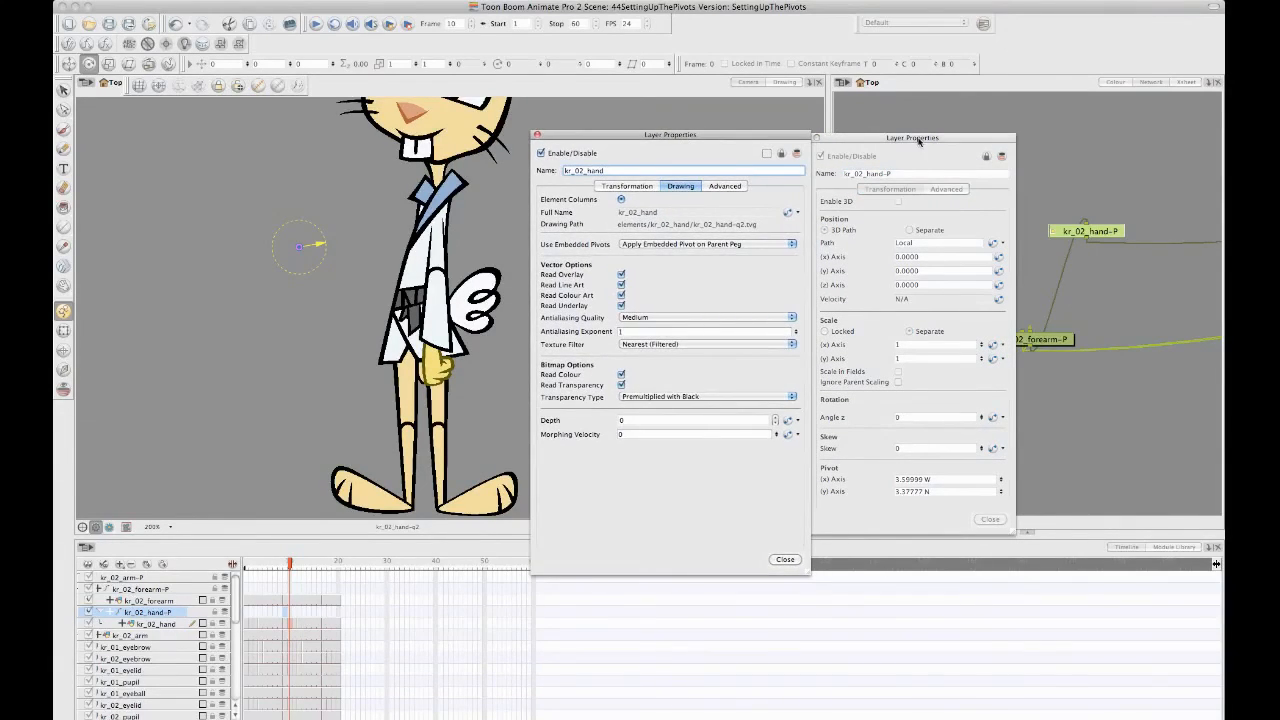
{"action": "left_click_drag", "start_coordinate": [918, 141], "coordinate": [930, 139]}
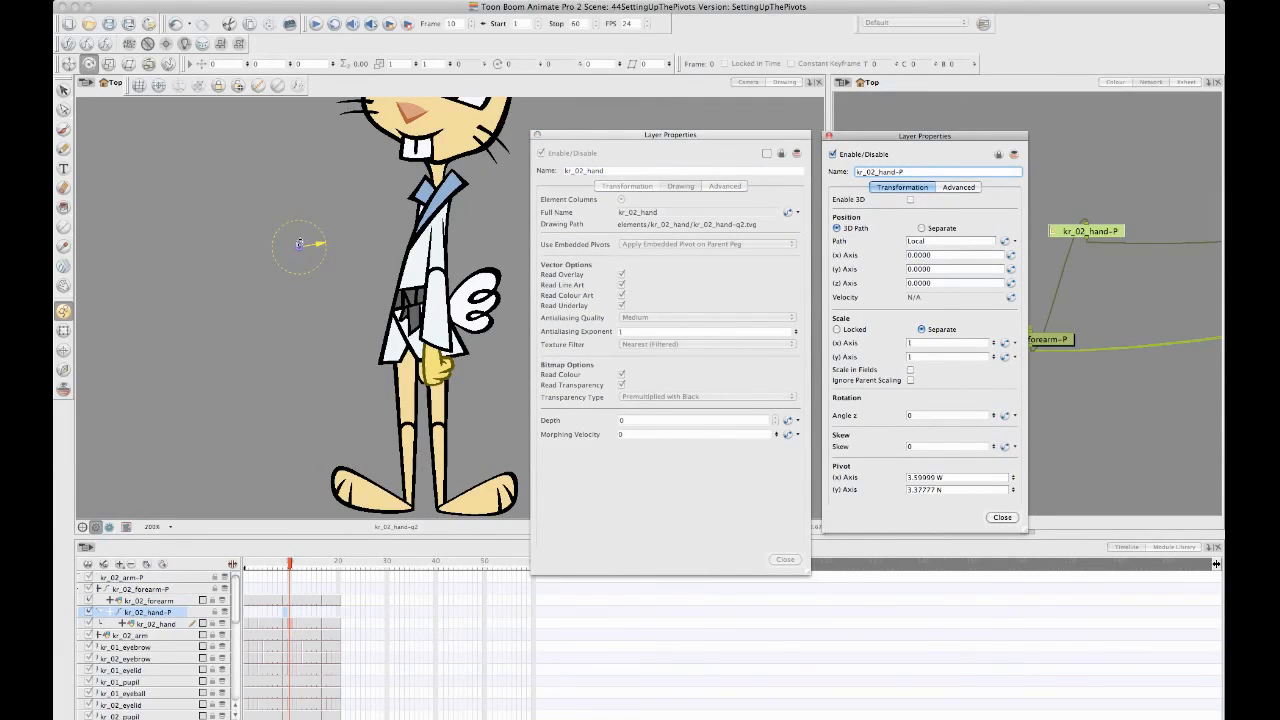
- Shift the kr_02_hand-P peg's pivot slightly toward the body in the Camera view, and reset its X and Y pivot values to 0
{"action": "left_click", "coordinate": [300, 246]}
{"action": "left_click_drag", "start_coordinate": [343, 295], "coordinate": [312, 275]}
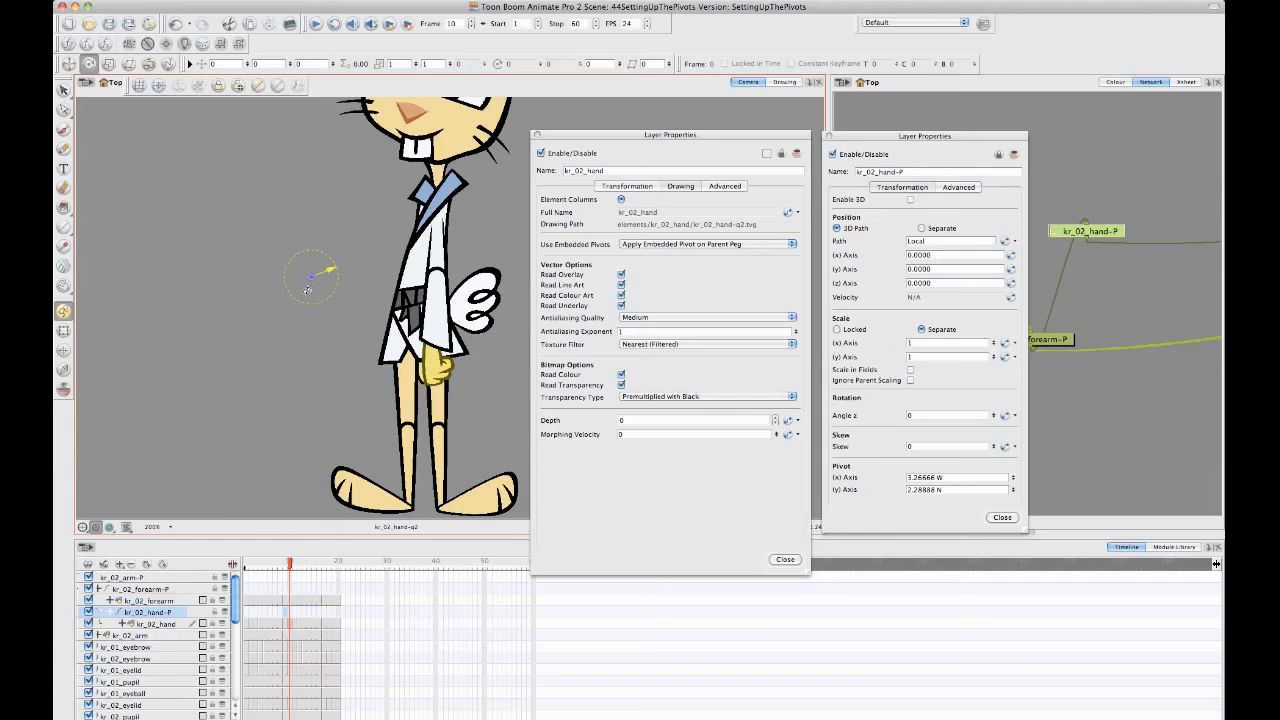
{"action": "left_click", "coordinate": [940, 477]}
{"action": "type", "text": "0"}
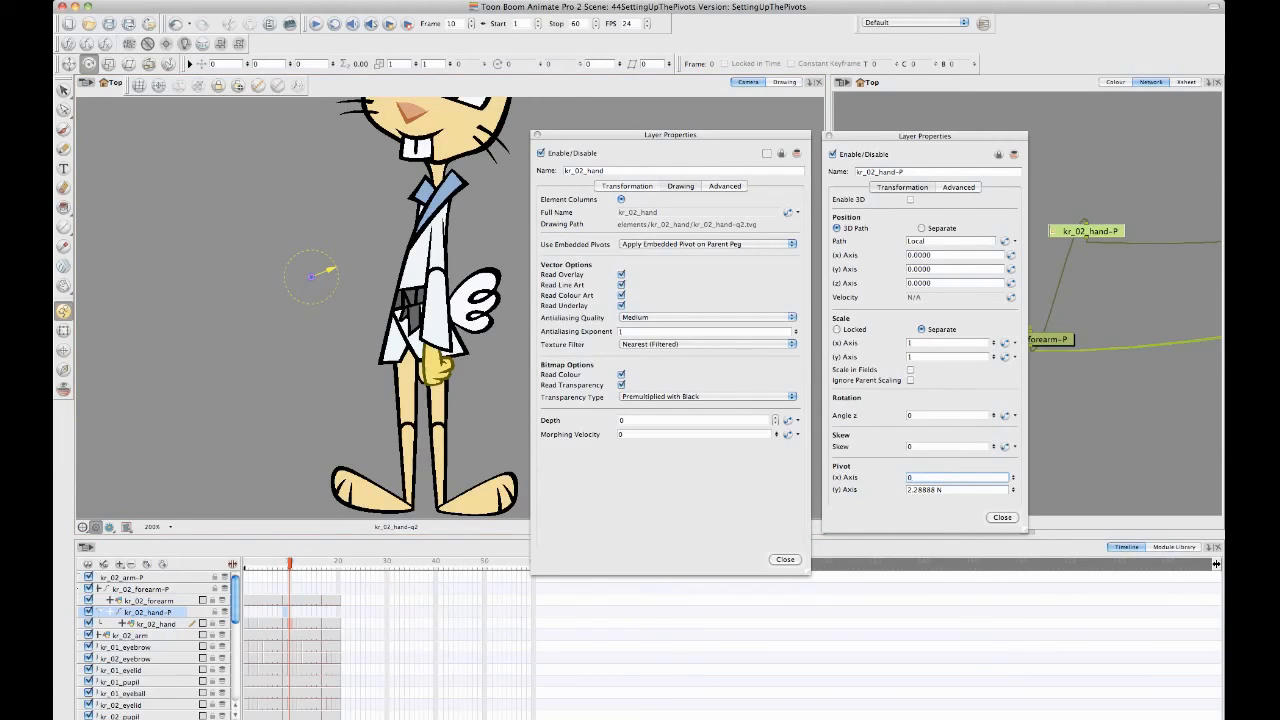
{"action": "key", "text": "Tab"}
{"action": "type", "text": "0"}
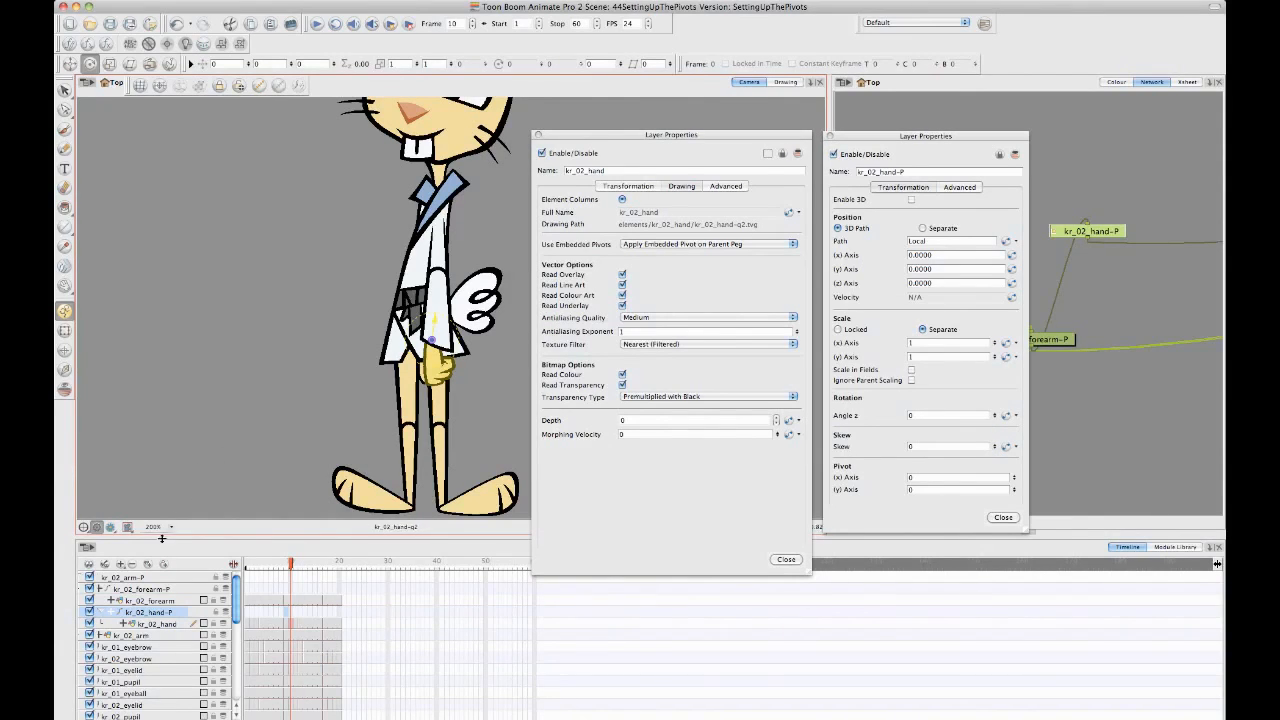
- Compare the kr_02_hand drawing's pivot with that of the kr_02_hand-P peg, leaving the peg selected
{"action": "left_click", "coordinate": [172, 623]}
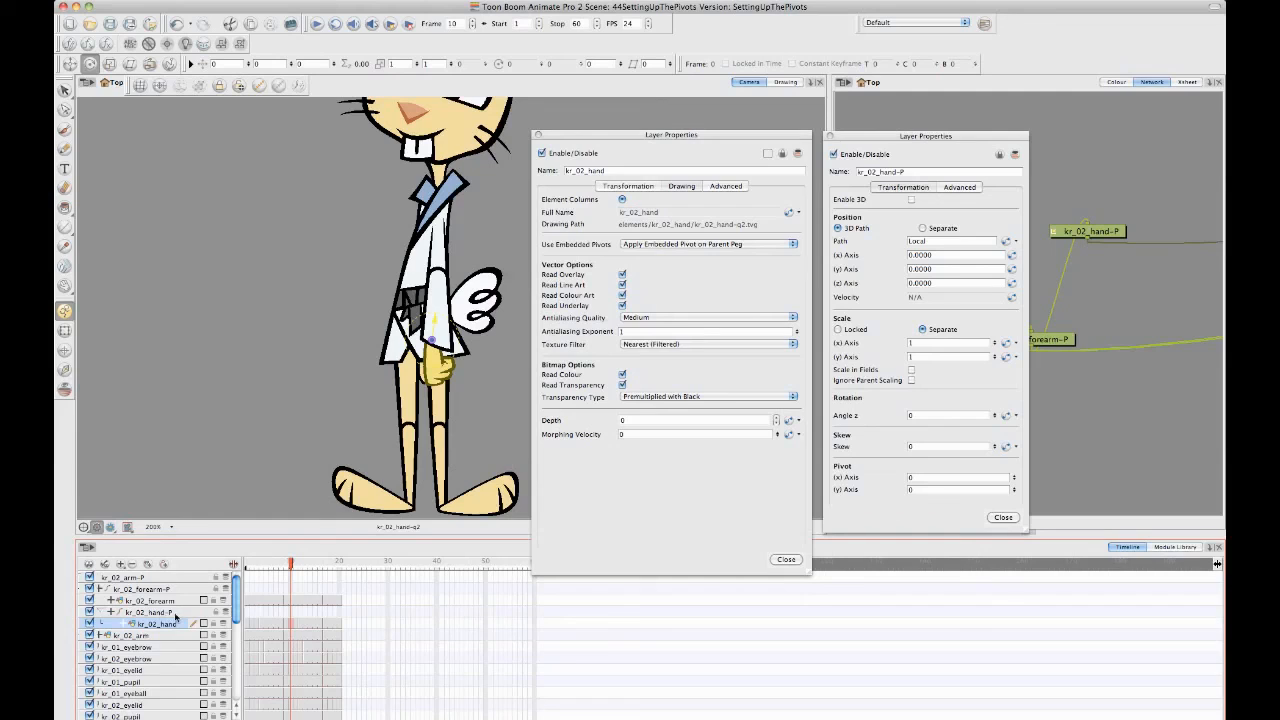
{"action": "left_click", "coordinate": [174, 613]}
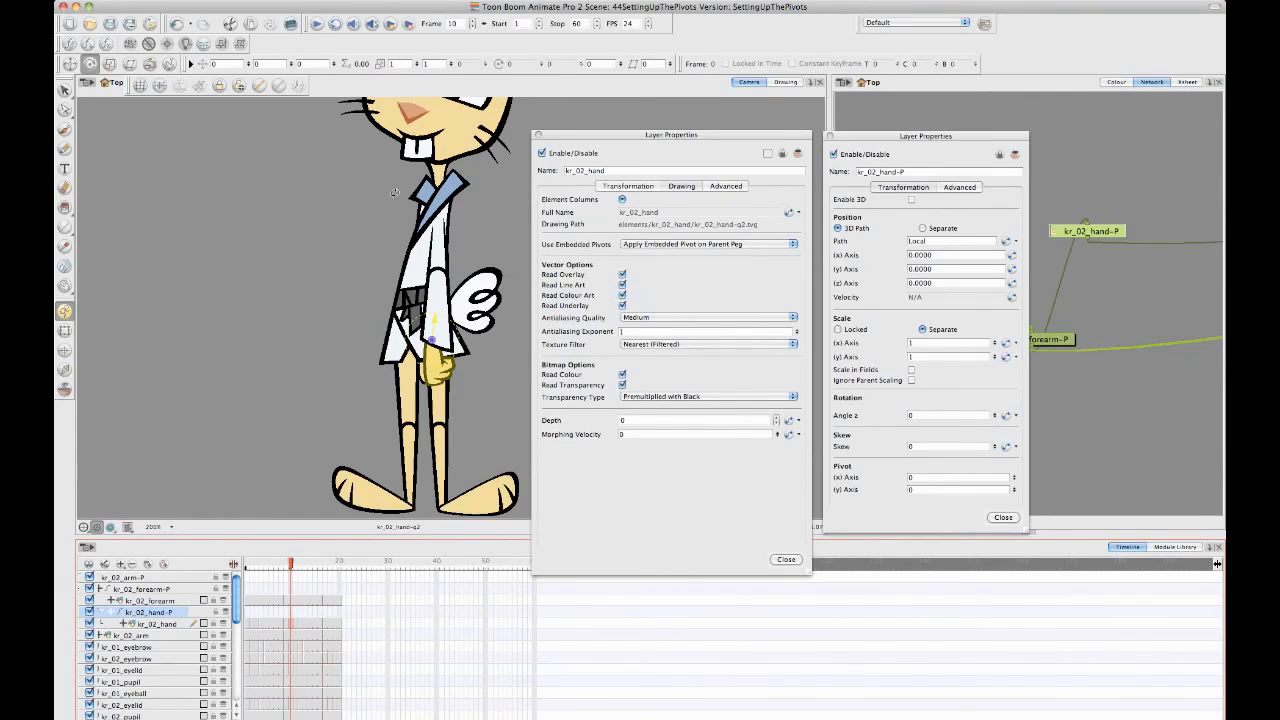
{"action": "left_click_drag", "start_coordinate": [385, 191], "coordinate": [349, 331]}
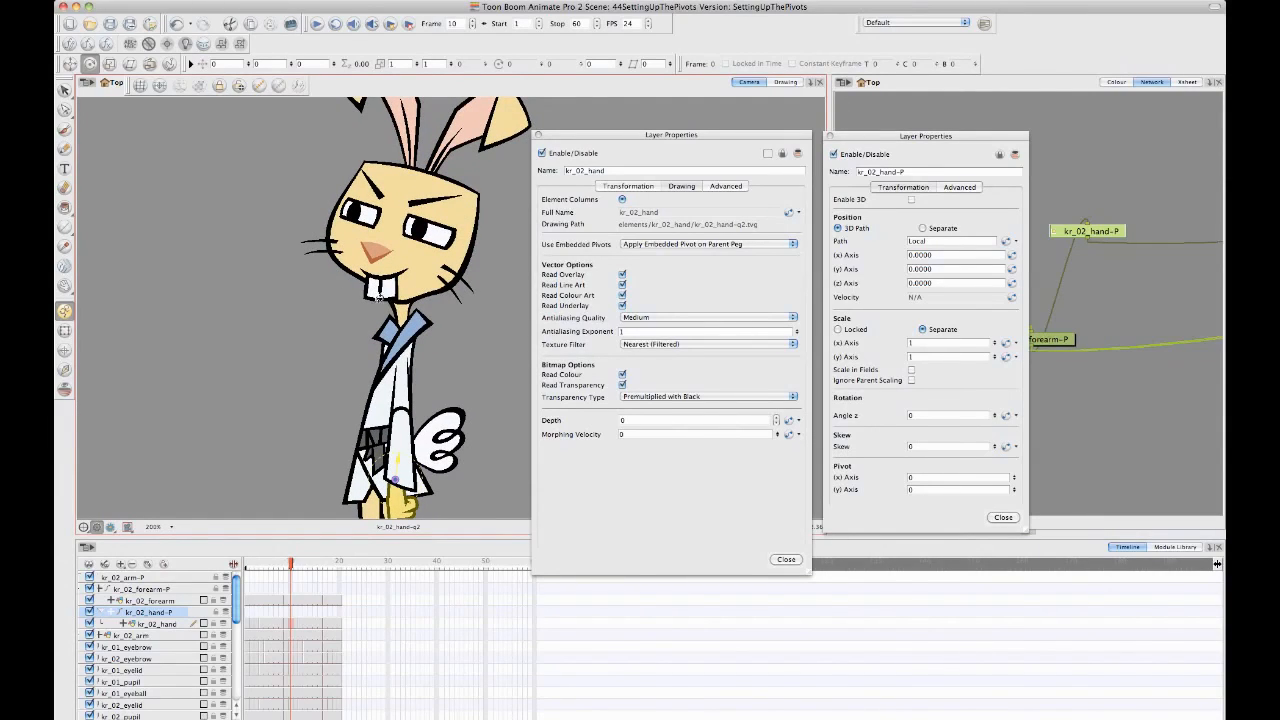